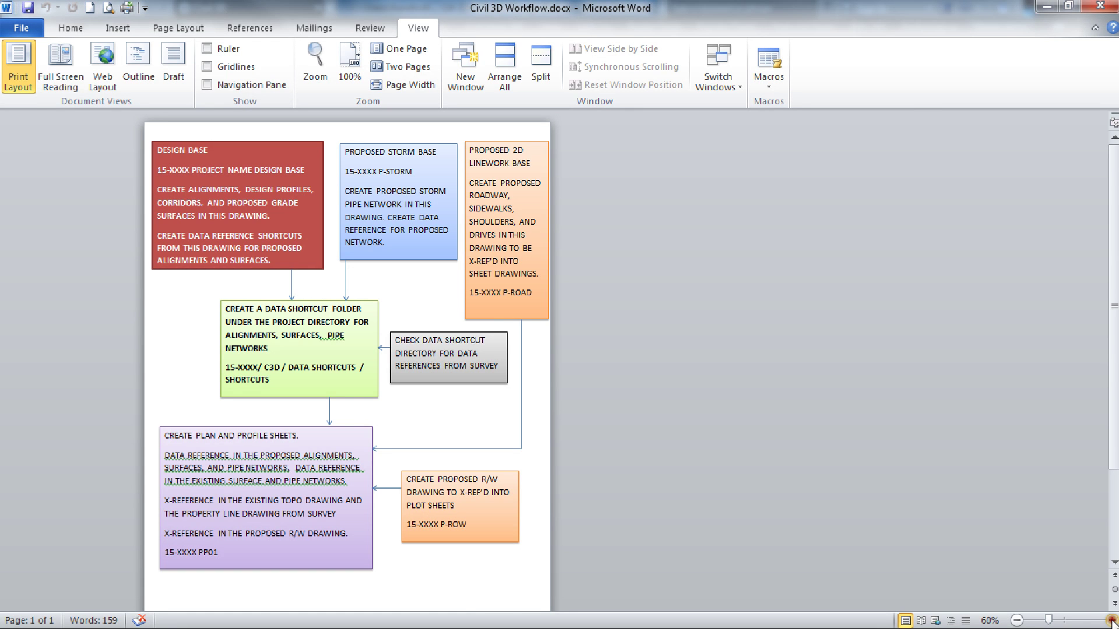
Zoom the Word flowchart page in step by step until it reads 120%
{"action": "left_click", "coordinate": [1112, 621]}
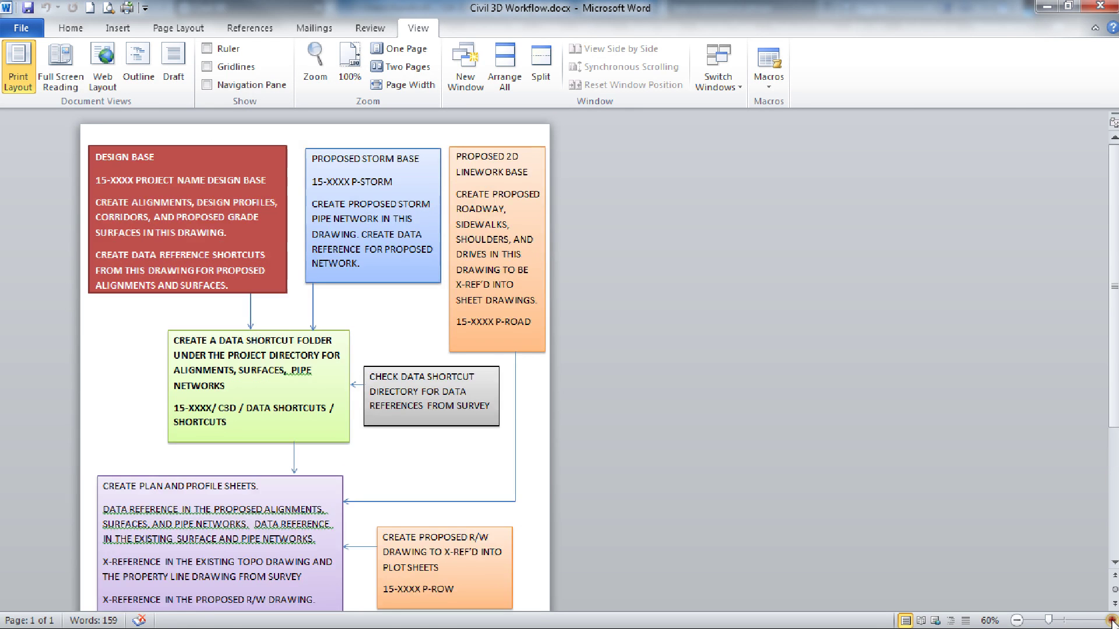
{"action": "left_click", "coordinate": [1111, 622]}
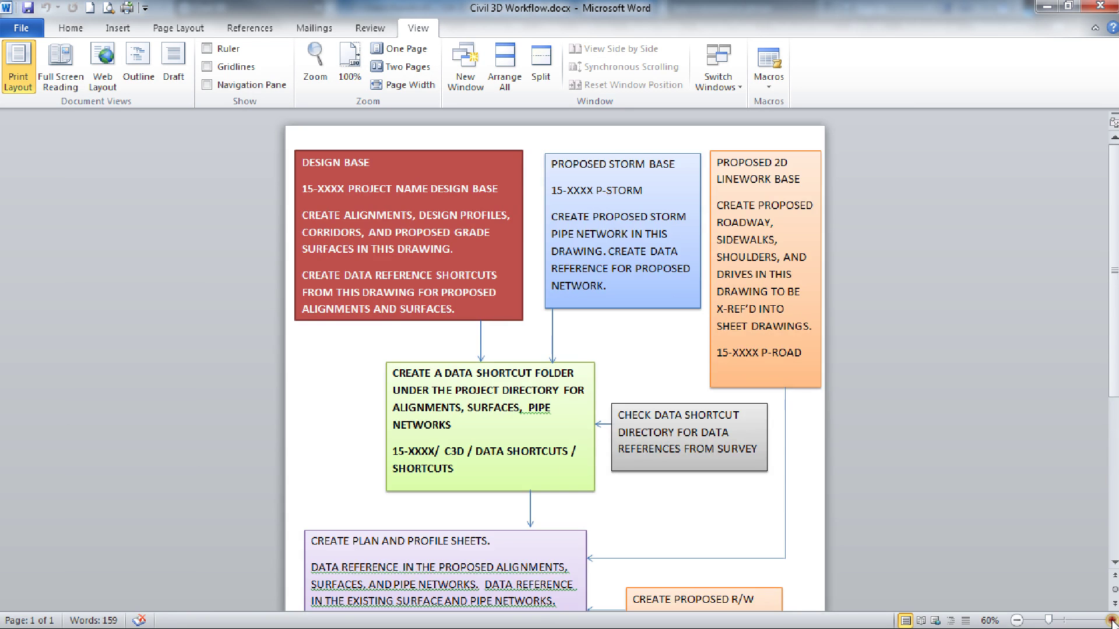
{"action": "left_click", "coordinate": [1111, 621]}
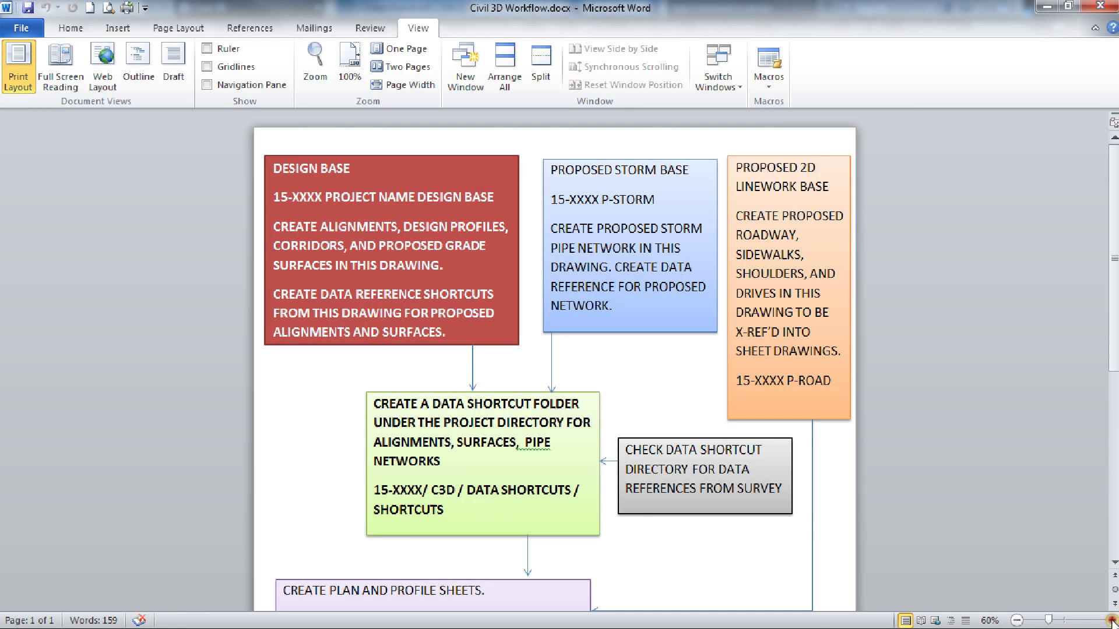
{"action": "left_click", "coordinate": [1112, 621]}
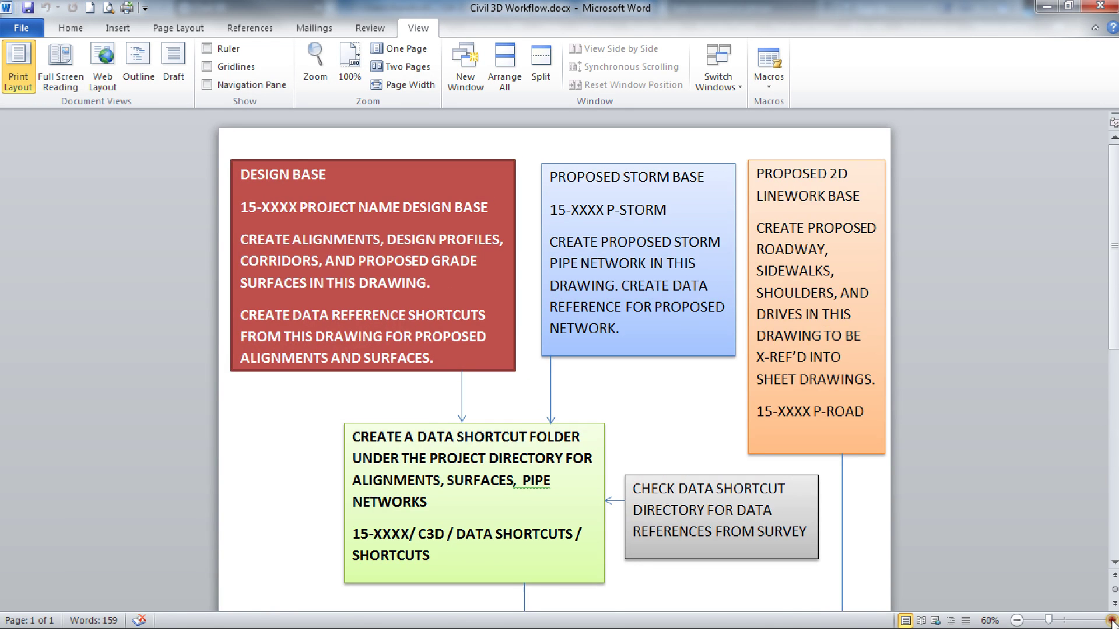
{"action": "left_click", "coordinate": [1111, 622]}
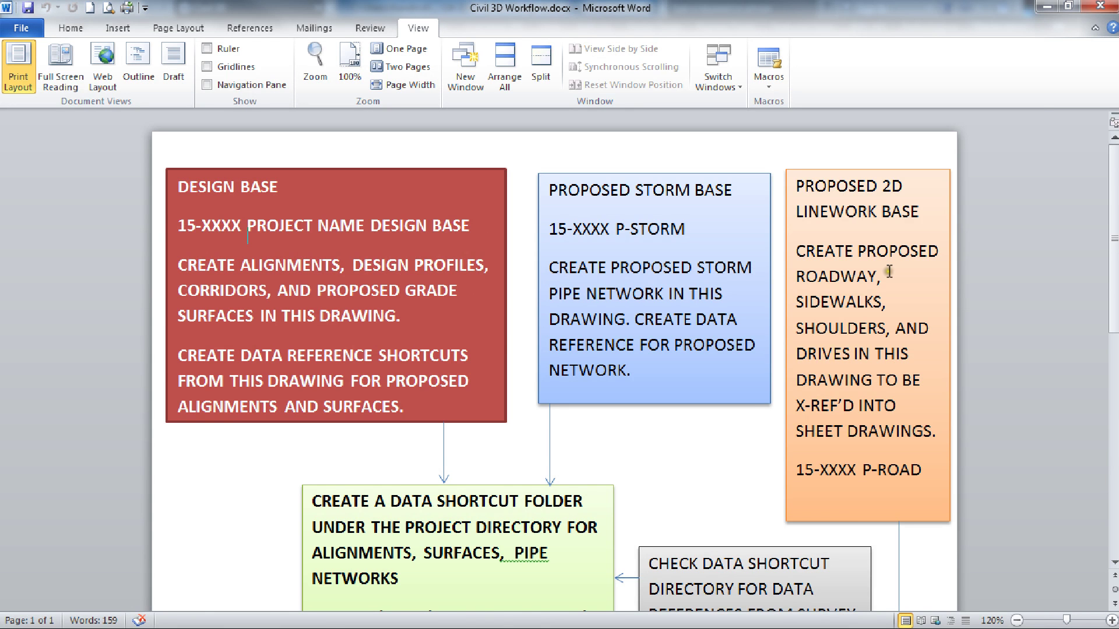
{"action": "scroll", "coordinate": [889, 271], "scroll_direction": "down", "scroll_amount": 3}
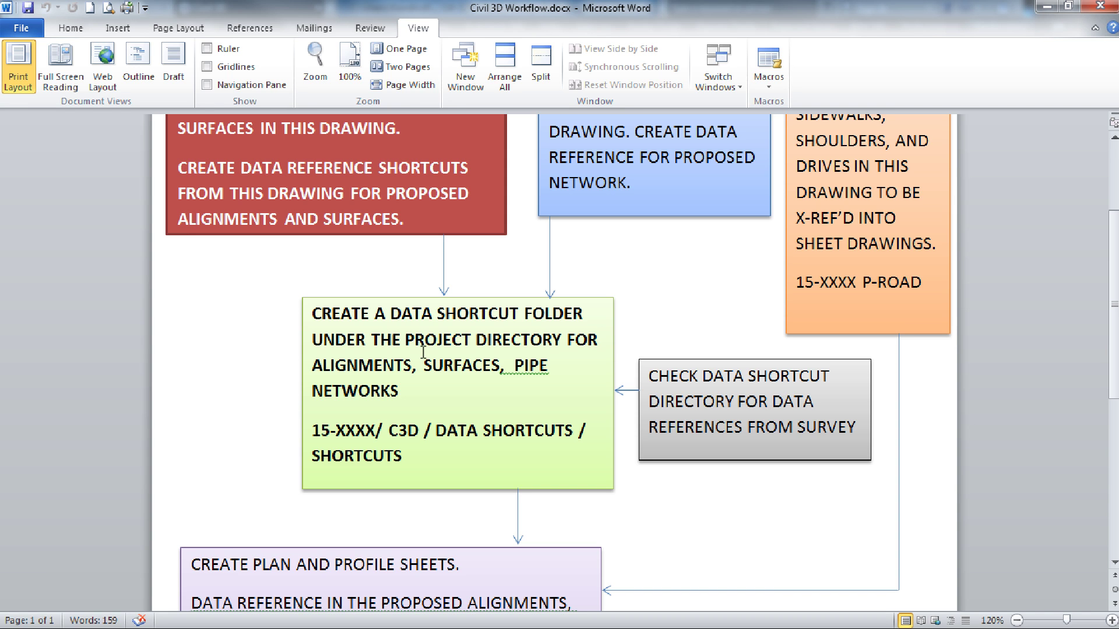
{"action": "scroll", "coordinate": [432, 402], "scroll_direction": "up", "scroll_amount": 1}
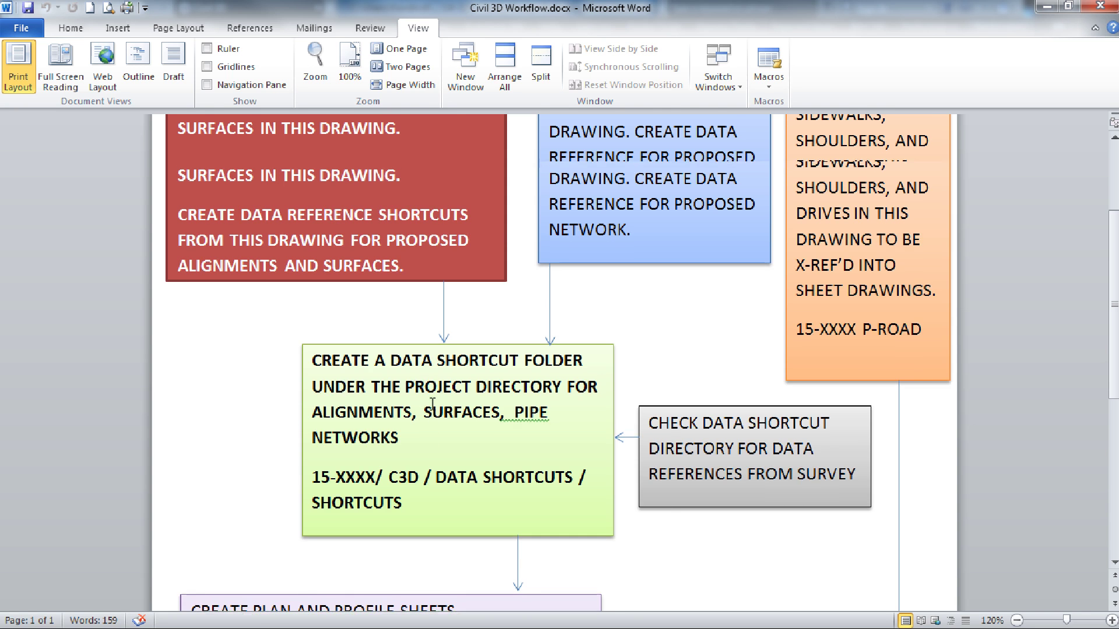
{"action": "scroll", "coordinate": [432, 402], "scroll_direction": "up", "scroll_amount": 2}
{"action": "scroll", "coordinate": [433, 403], "scroll_direction": "up", "scroll_amount": 1}
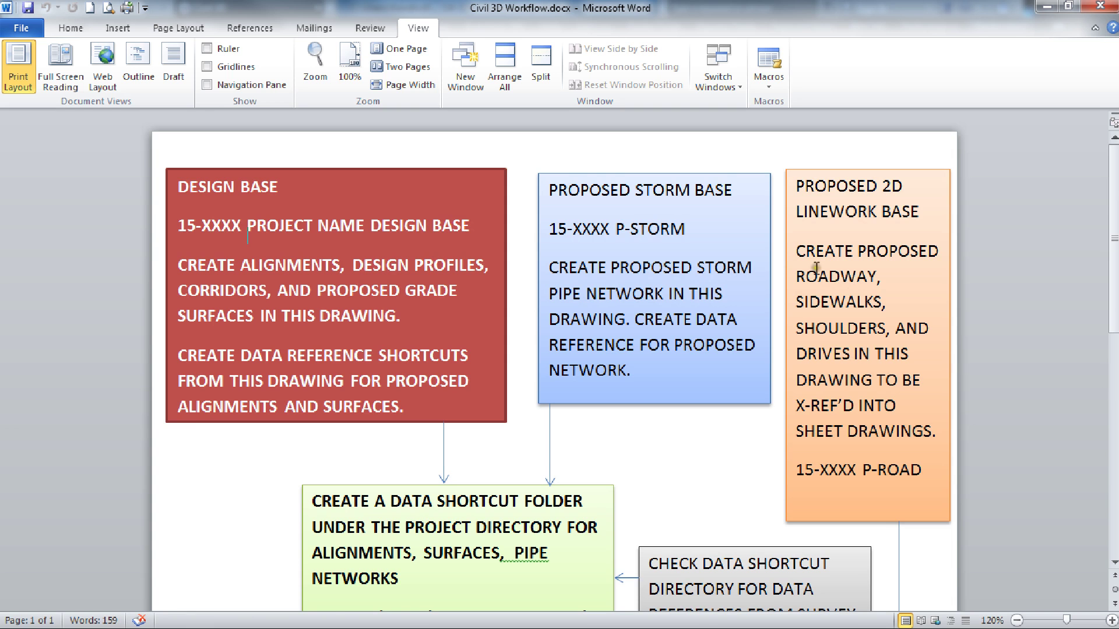
{"action": "scroll", "coordinate": [821, 291], "scroll_direction": "down", "scroll_amount": 1}
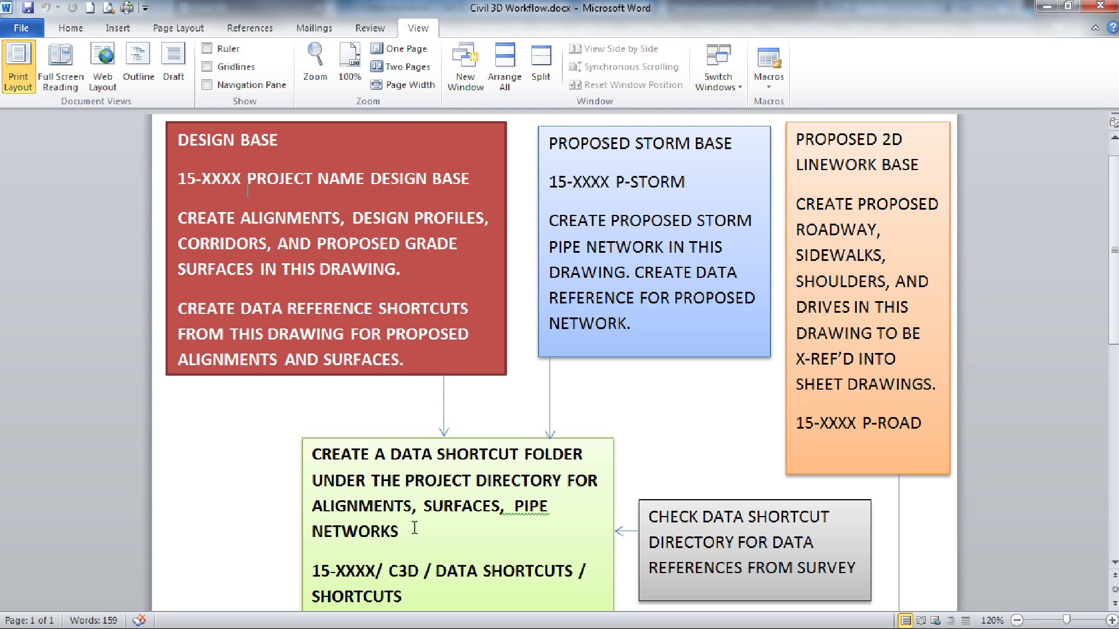
{"action": "scroll", "coordinate": [459, 478], "scroll_direction": "down", "scroll_amount": 5}
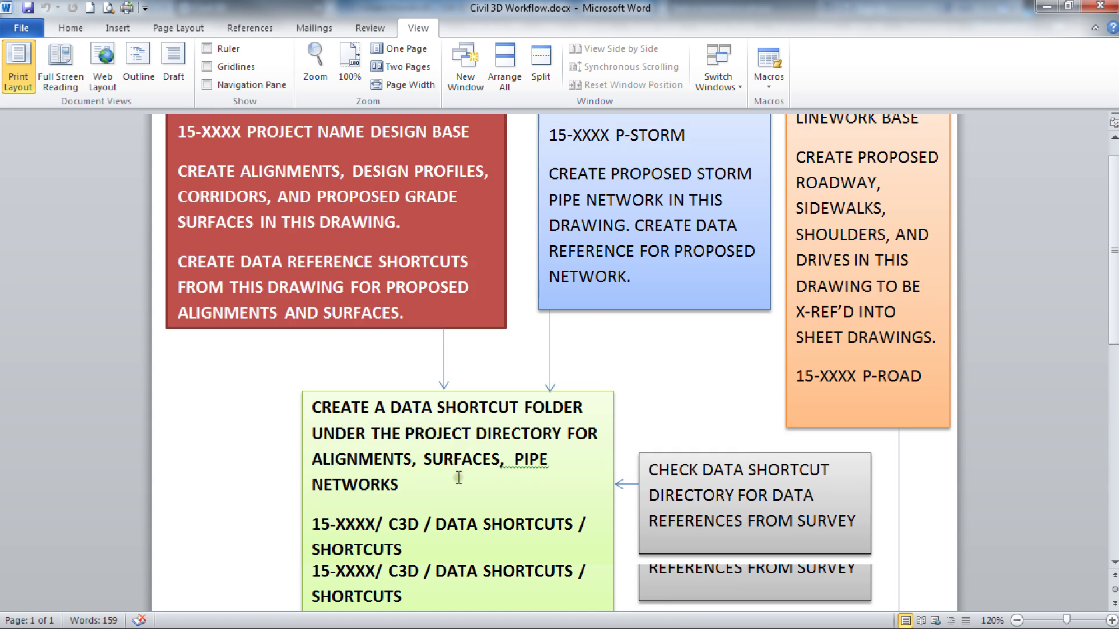
{"action": "scroll", "coordinate": [389, 480], "scroll_direction": "up", "scroll_amount": 1}
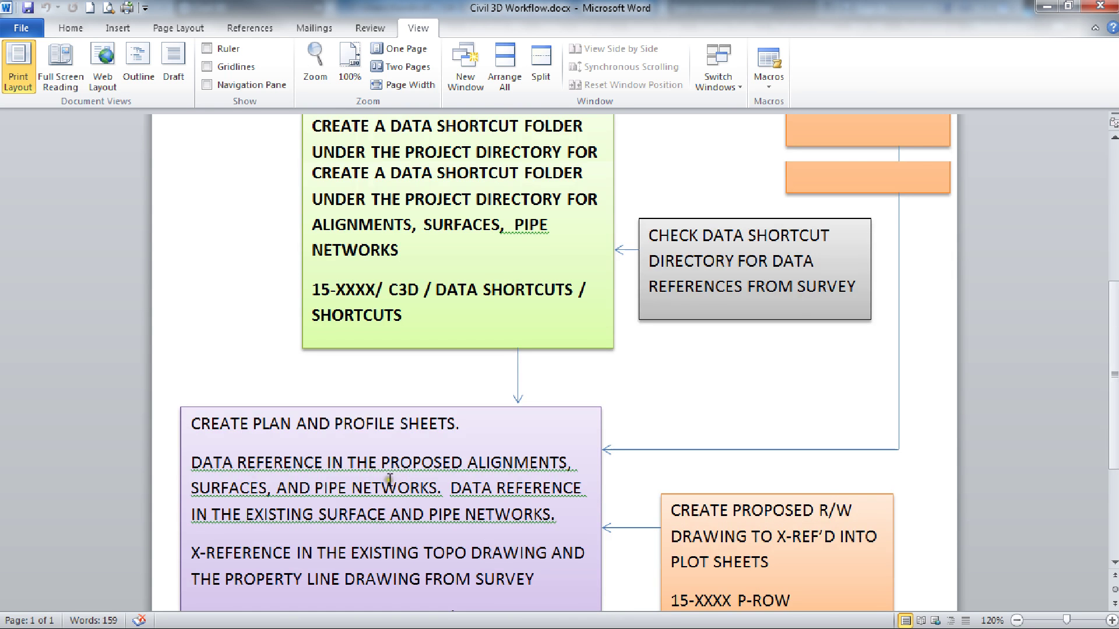
{"action": "scroll", "coordinate": [389, 479], "scroll_direction": "up", "scroll_amount": 5}
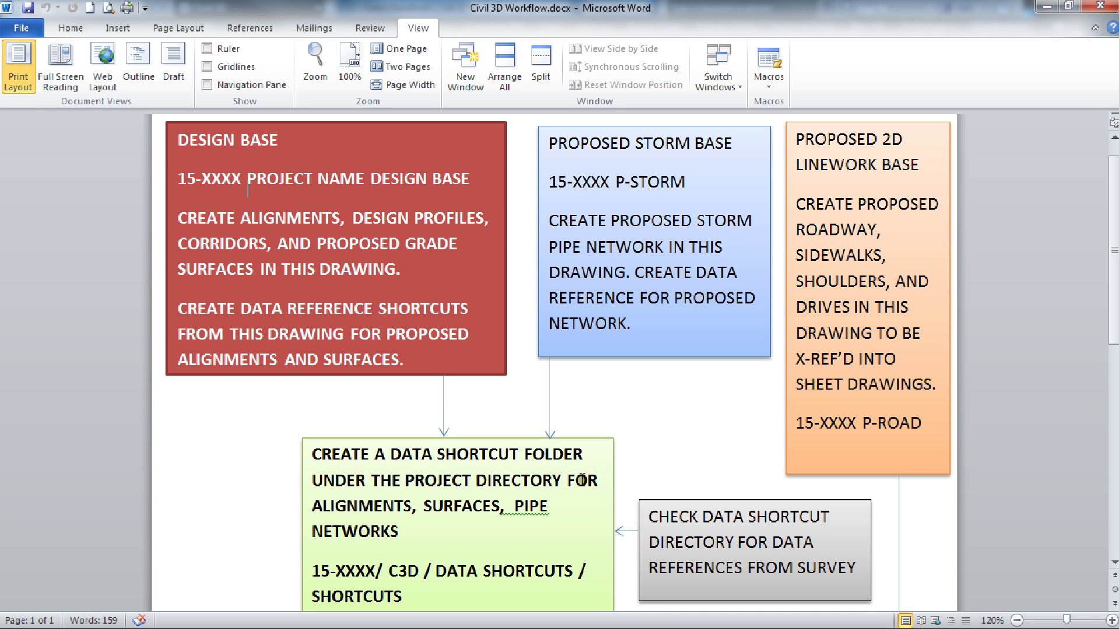
{"action": "scroll", "coordinate": [581, 481], "scroll_direction": "down", "scroll_amount": 1}
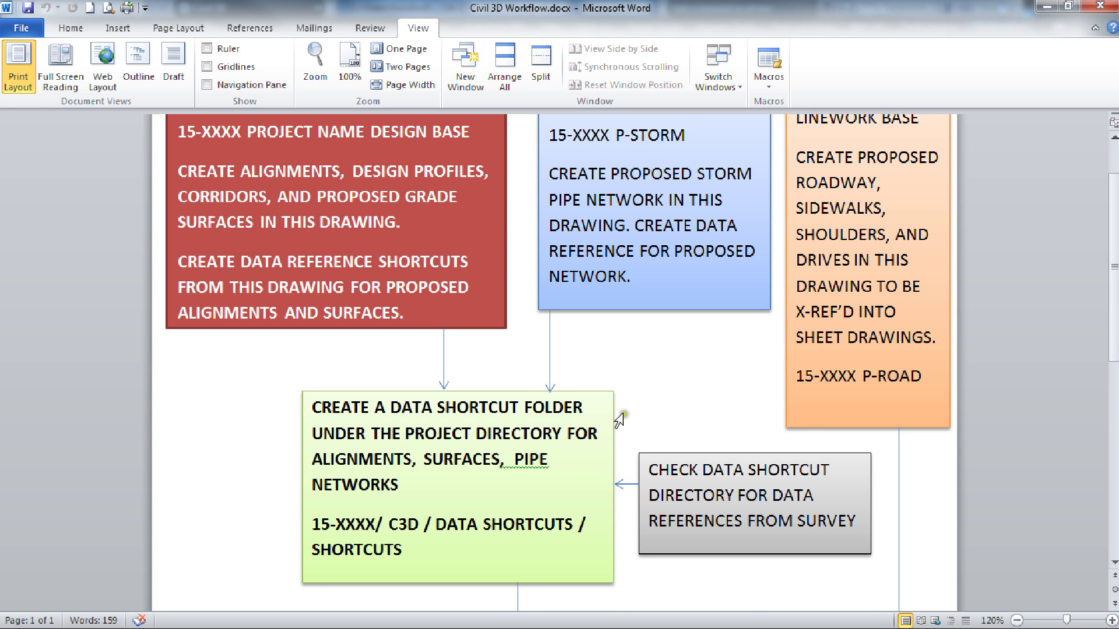
{"action": "scroll", "coordinate": [619, 418], "scroll_direction": "up", "scroll_amount": 1}
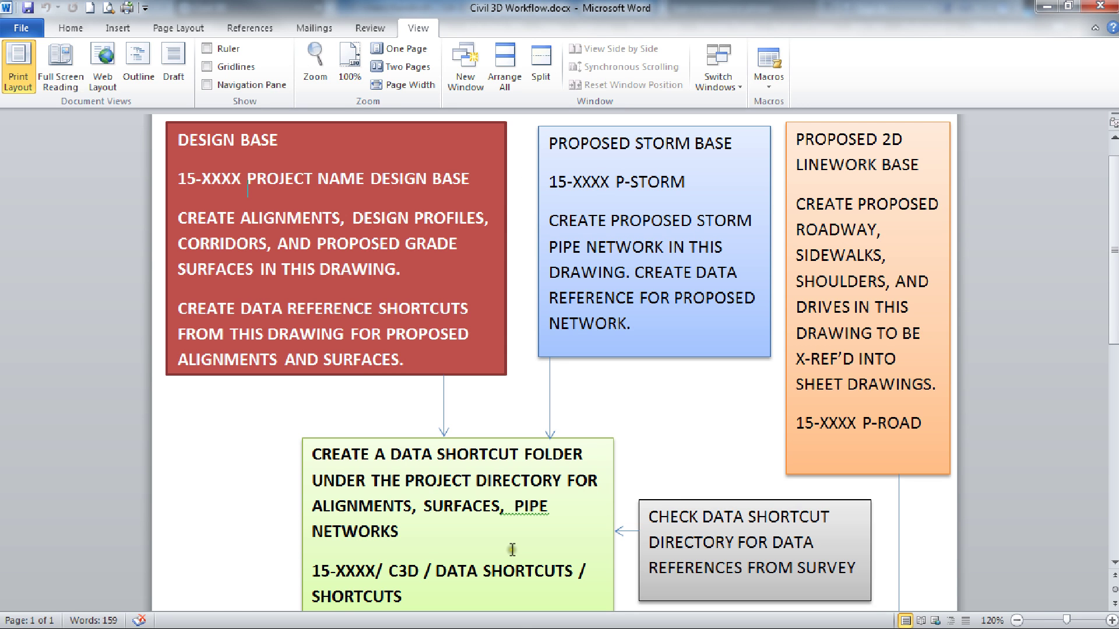
{"action": "scroll", "coordinate": [220, 307], "scroll_direction": "down", "scroll_amount": 2}
{"action": "scroll", "coordinate": [716, 265], "scroll_direction": "up", "scroll_amount": 2}
{"action": "scroll", "coordinate": [798, 431], "scroll_direction": "down", "scroll_amount": 9}
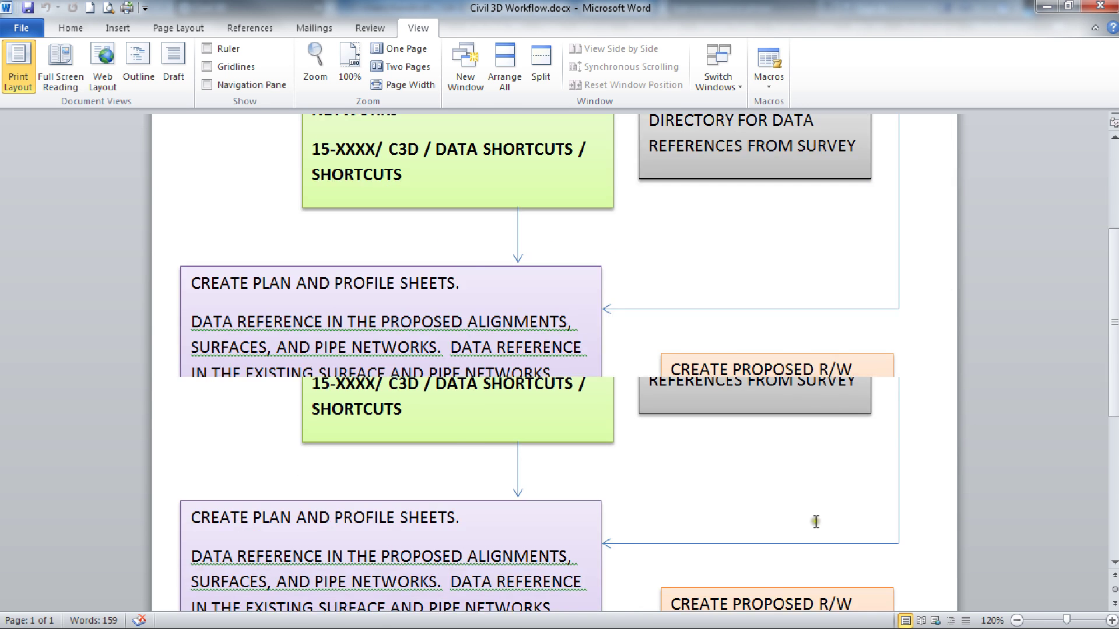
{"action": "scroll", "coordinate": [816, 521], "scroll_direction": "down", "scroll_amount": 3}
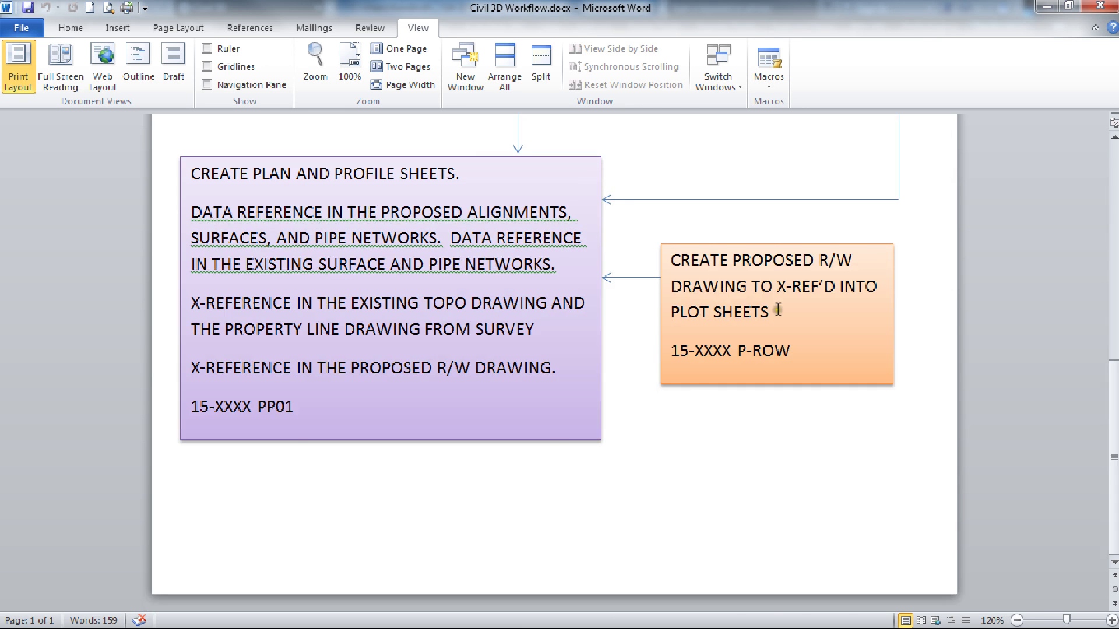
{"action": "scroll", "coordinate": [566, 284], "scroll_direction": "up", "scroll_amount": 12}
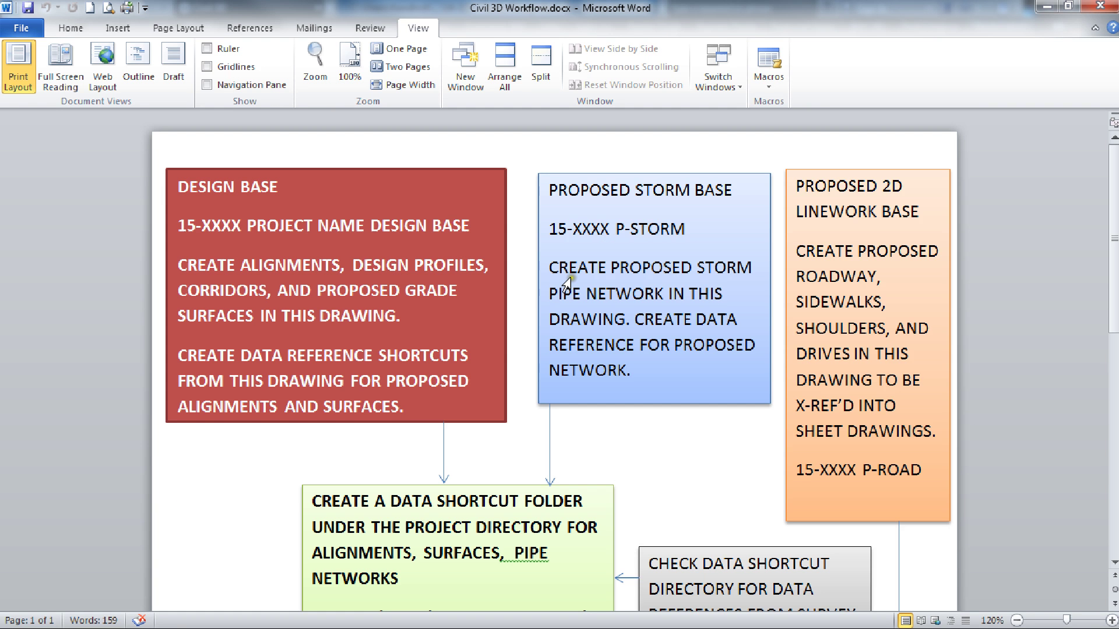
{"action": "scroll", "coordinate": [736, 269], "scroll_direction": "down", "scroll_amount": 1}
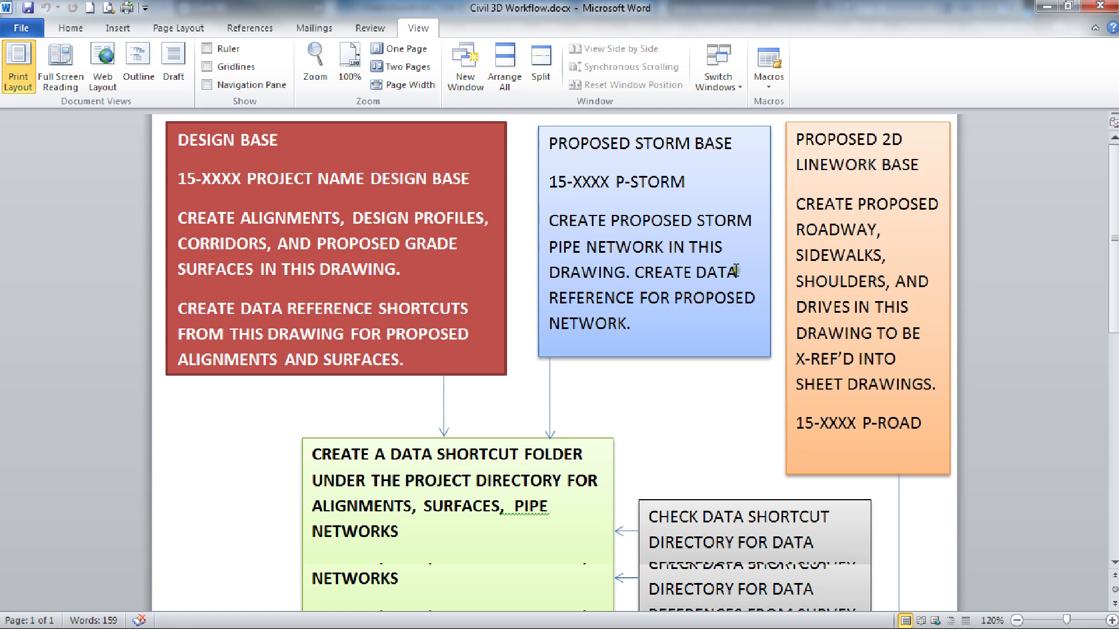
{"action": "scroll", "coordinate": [736, 269], "scroll_direction": "down", "scroll_amount": 9}
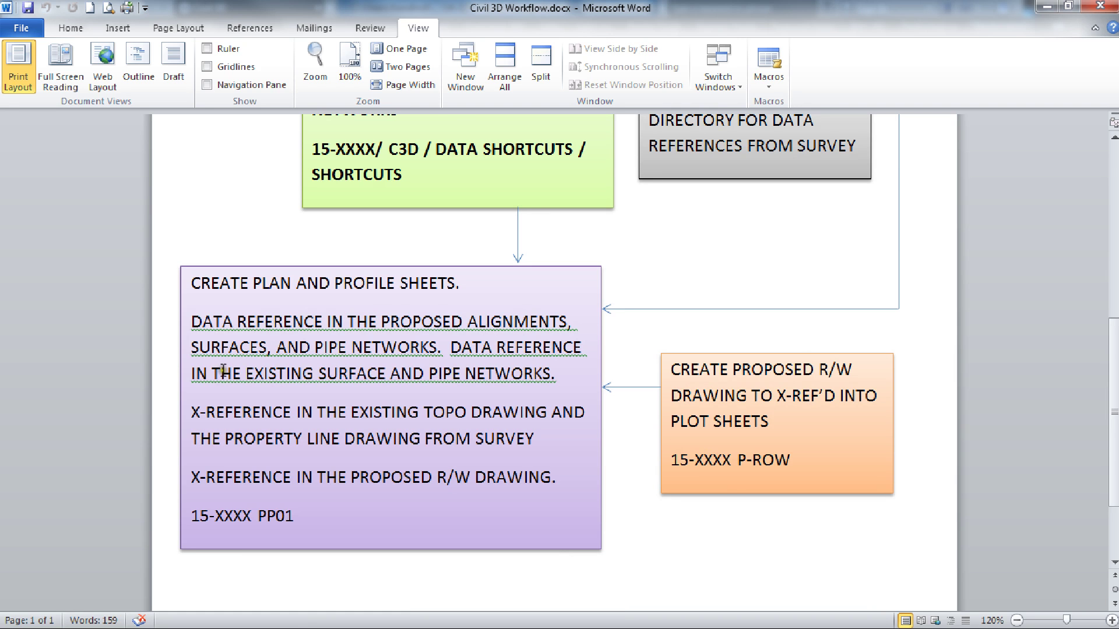
{"action": "scroll", "coordinate": [556, 359], "scroll_direction": "up", "scroll_amount": 3}
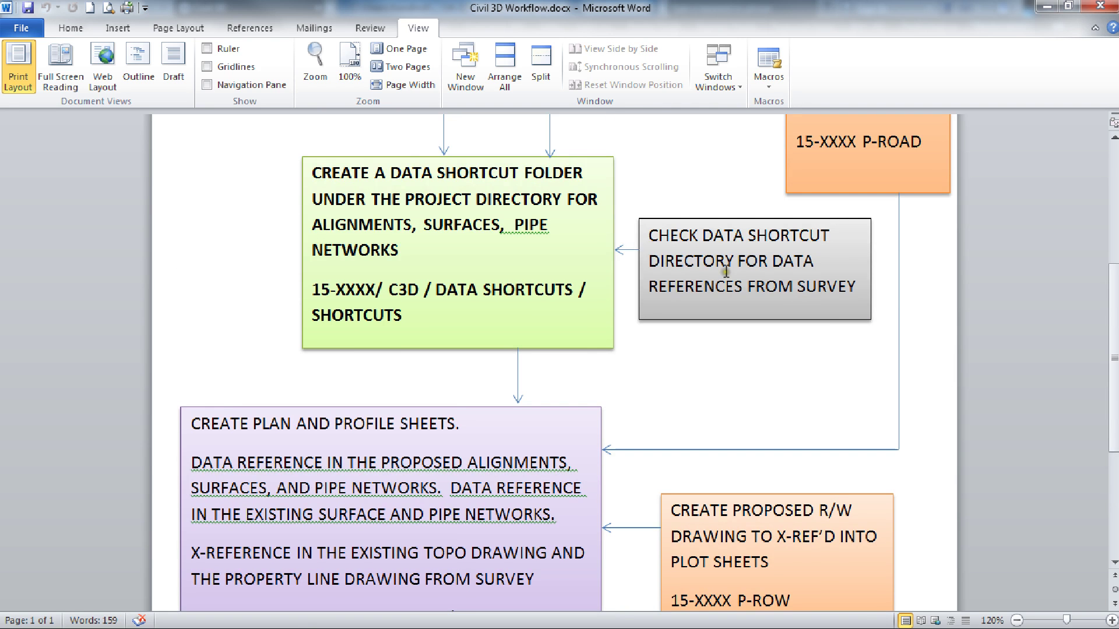
{"action": "scroll", "coordinate": [726, 271], "scroll_direction": "down", "scroll_amount": 3}
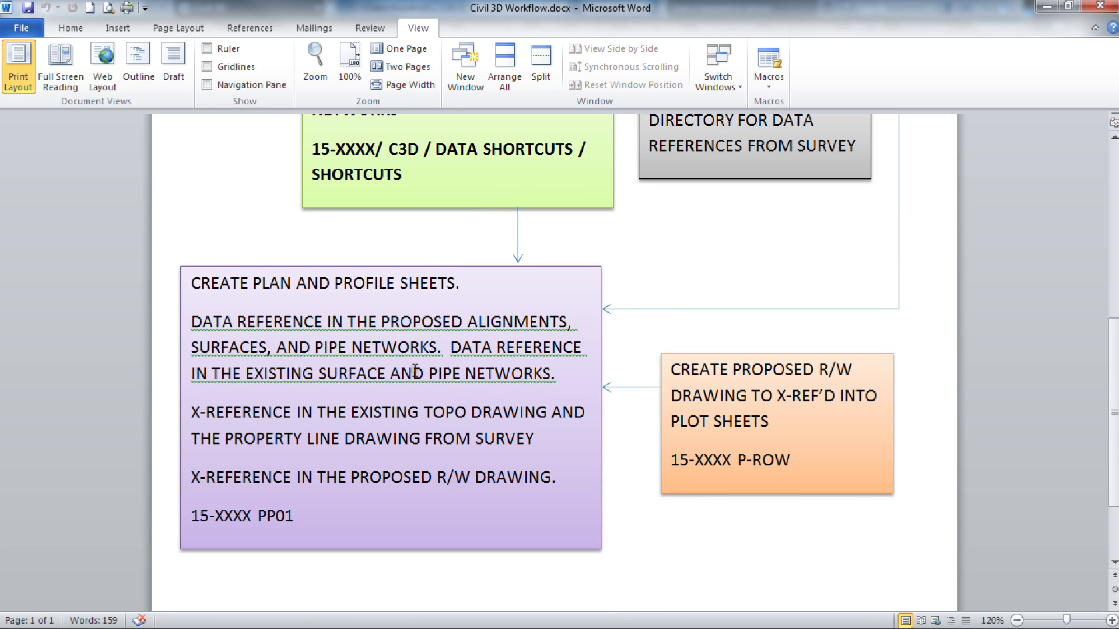
{"action": "scroll", "coordinate": [394, 469], "scroll_direction": "up", "scroll_amount": 1}
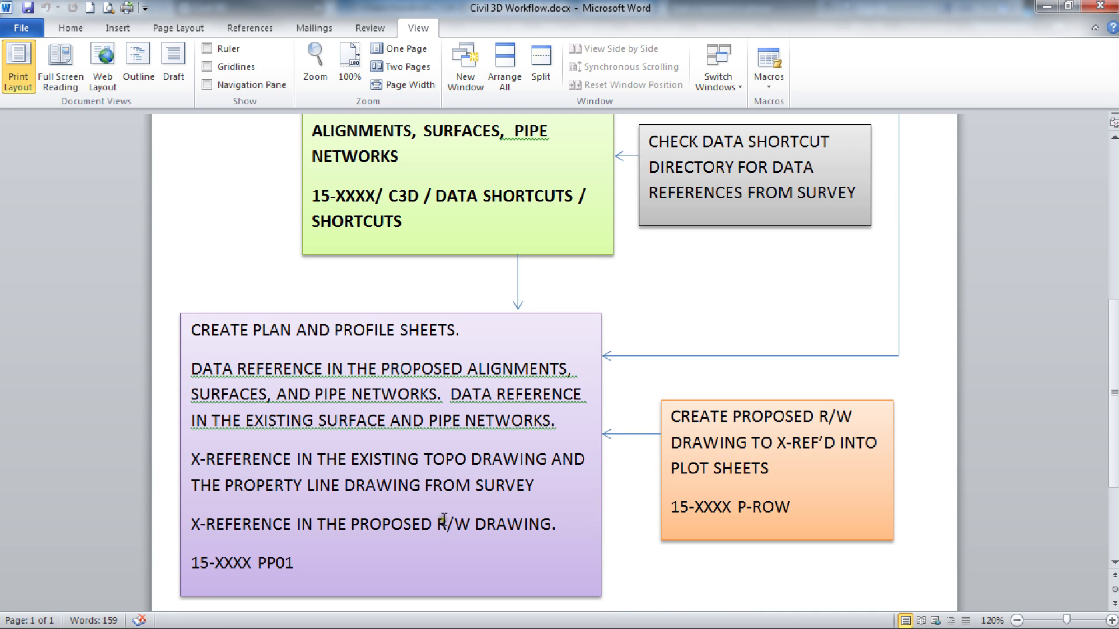
{"action": "scroll", "coordinate": [818, 505], "scroll_direction": "up", "scroll_amount": 3}
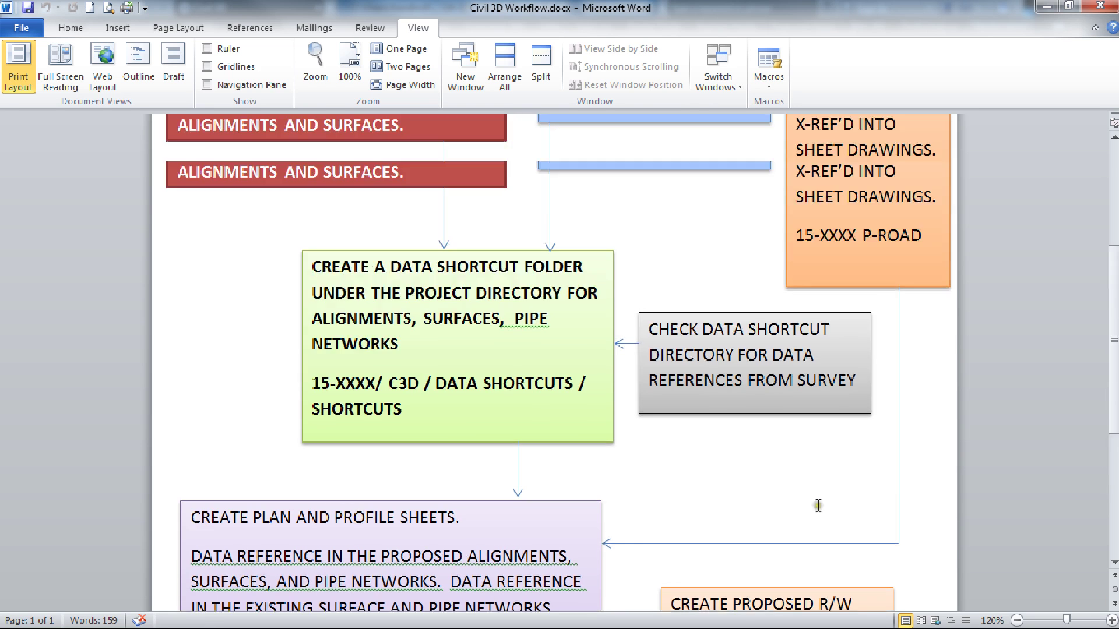
{"action": "scroll", "coordinate": [817, 505], "scroll_direction": "up", "scroll_amount": 2}
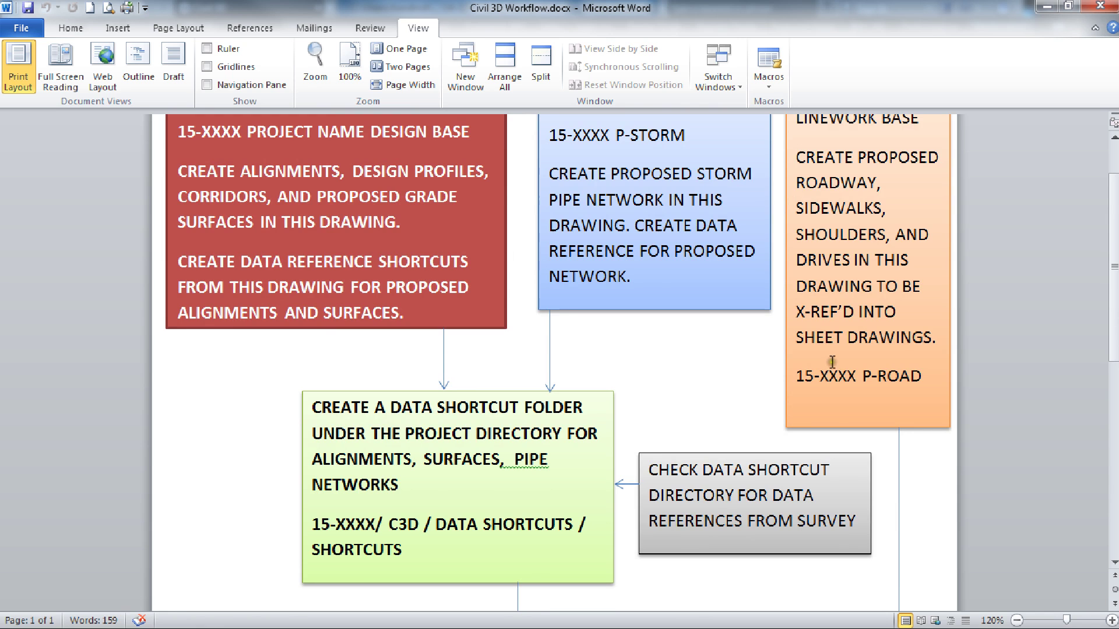
{"action": "scroll", "coordinate": [832, 362], "scroll_direction": "down", "scroll_amount": 5}
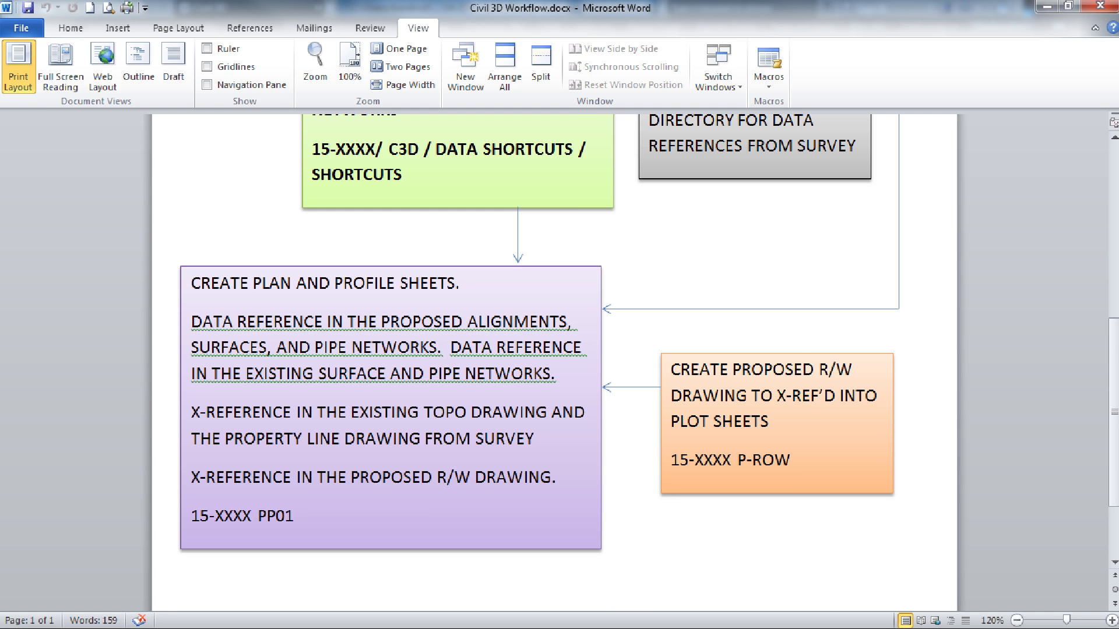
Bring the project folder window forward and browse into C3D > Data Shortcuts > _Shortcuts
{"action": "key", "text": "alt+Tab"}
{"action": "left_click_drag", "start_coordinate": [370, 52], "coordinate": [639, 180]}
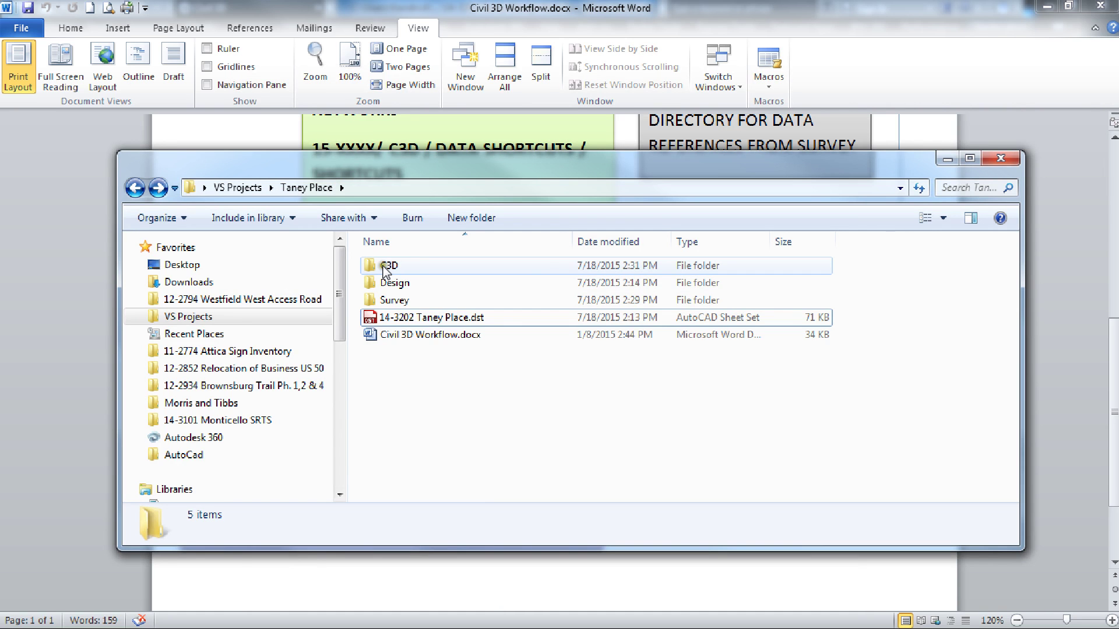
{"action": "mouse_move", "coordinate": [385, 270]}
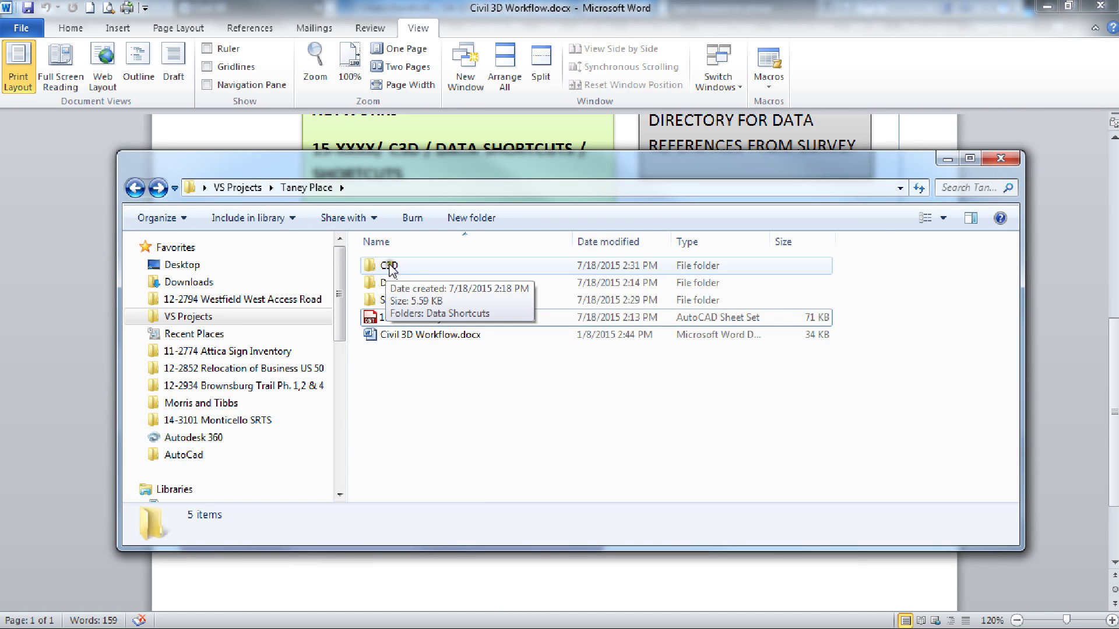
{"action": "double_click", "coordinate": [389, 266]}
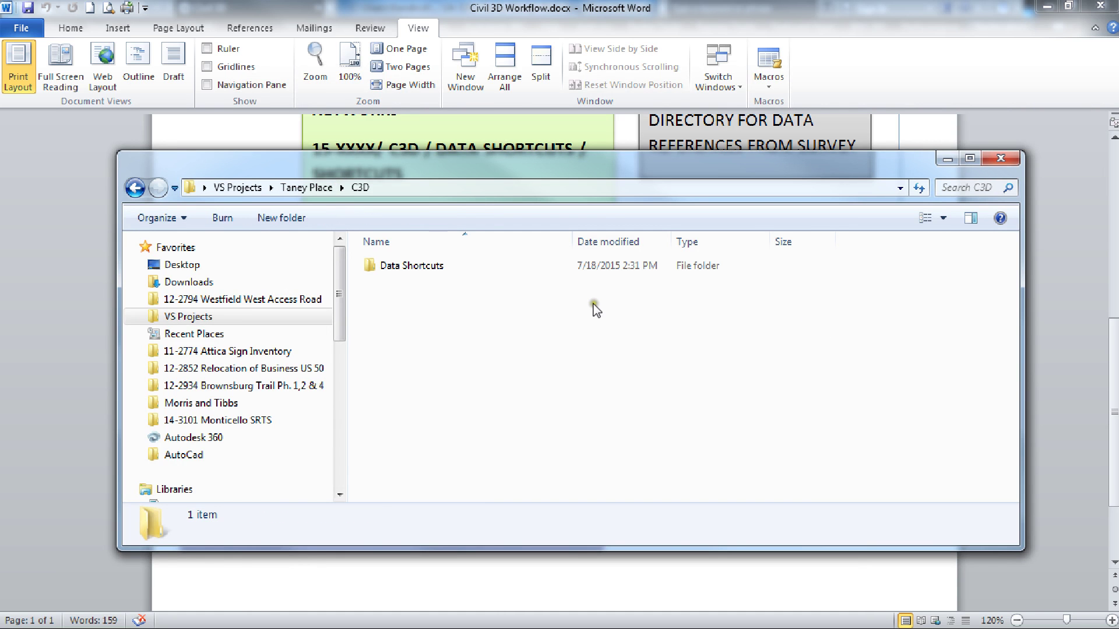
{"action": "double_click", "coordinate": [407, 271]}
{"action": "left_click", "coordinate": [401, 269]}
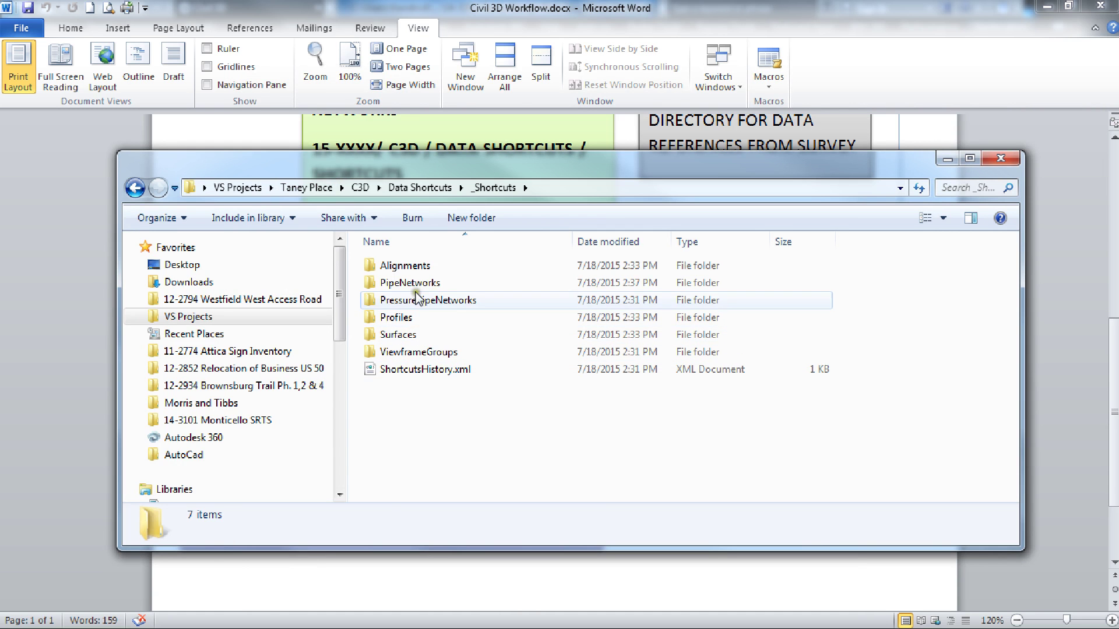
Open the Alignments shortcut folder and auto-fit the Name column to show full file names
{"action": "left_click", "coordinate": [399, 268]}
{"action": "double_click", "coordinate": [398, 267]}
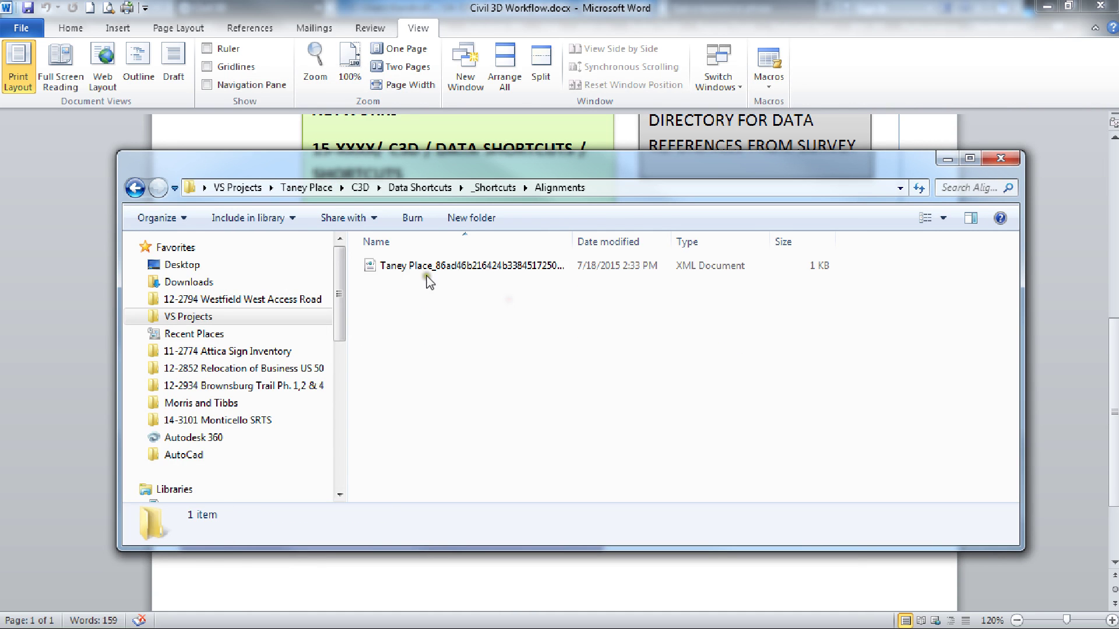
{"action": "left_click_drag", "start_coordinate": [571, 242], "coordinate": [674, 234]}
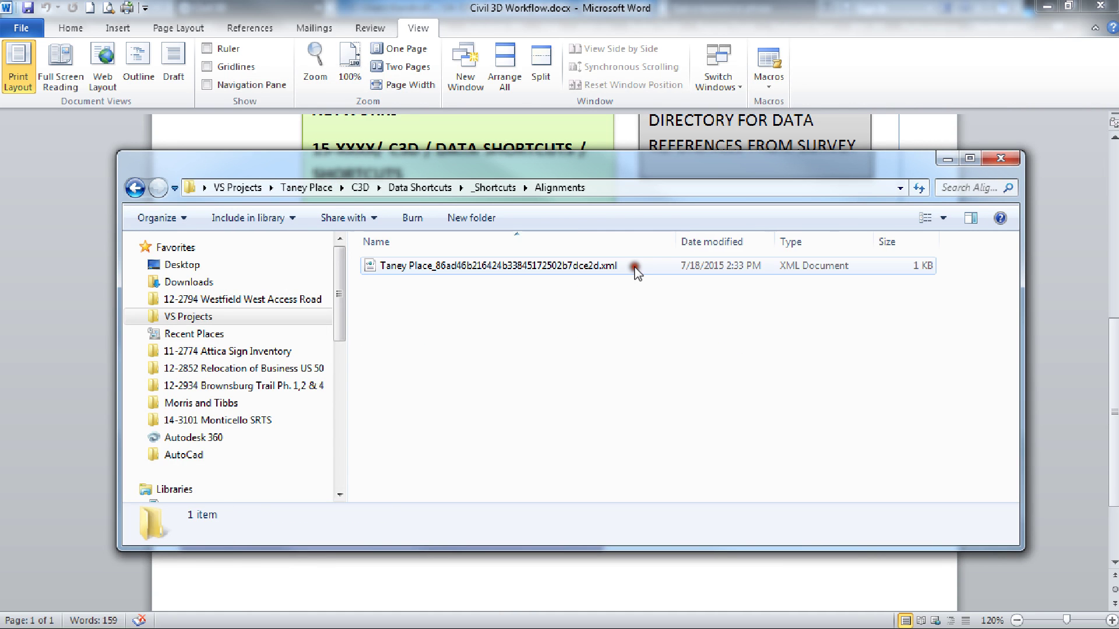
{"action": "left_click", "coordinate": [677, 235]}
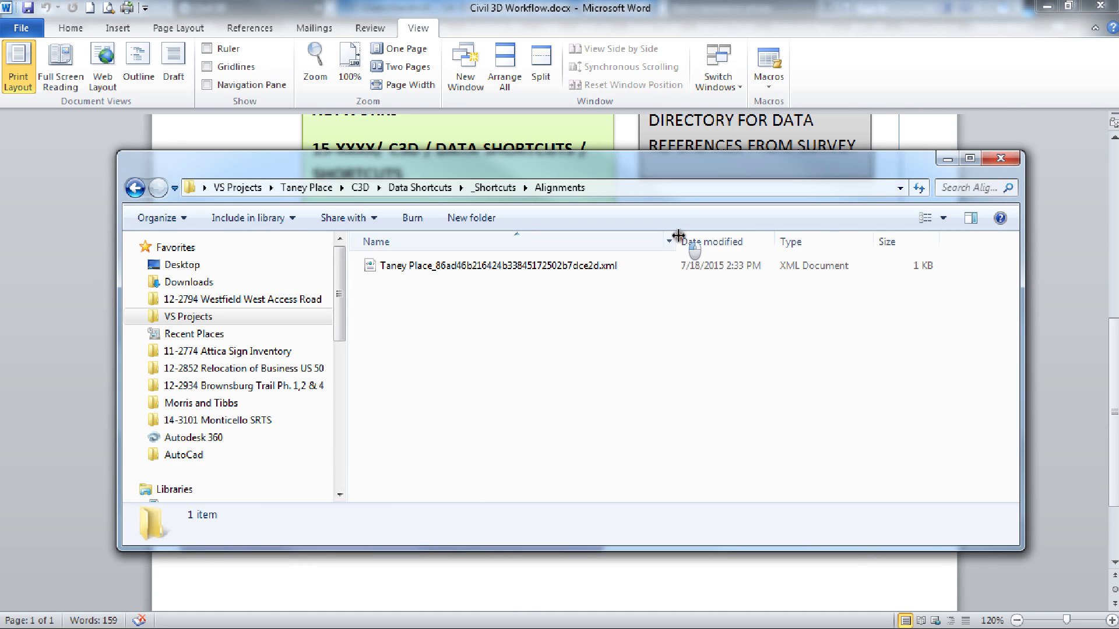
{"action": "double_click", "coordinate": [678, 235]}
Check the PipeNetworks shortcut folder, then return to the _Shortcuts folder
{"action": "left_click", "coordinate": [136, 187]}
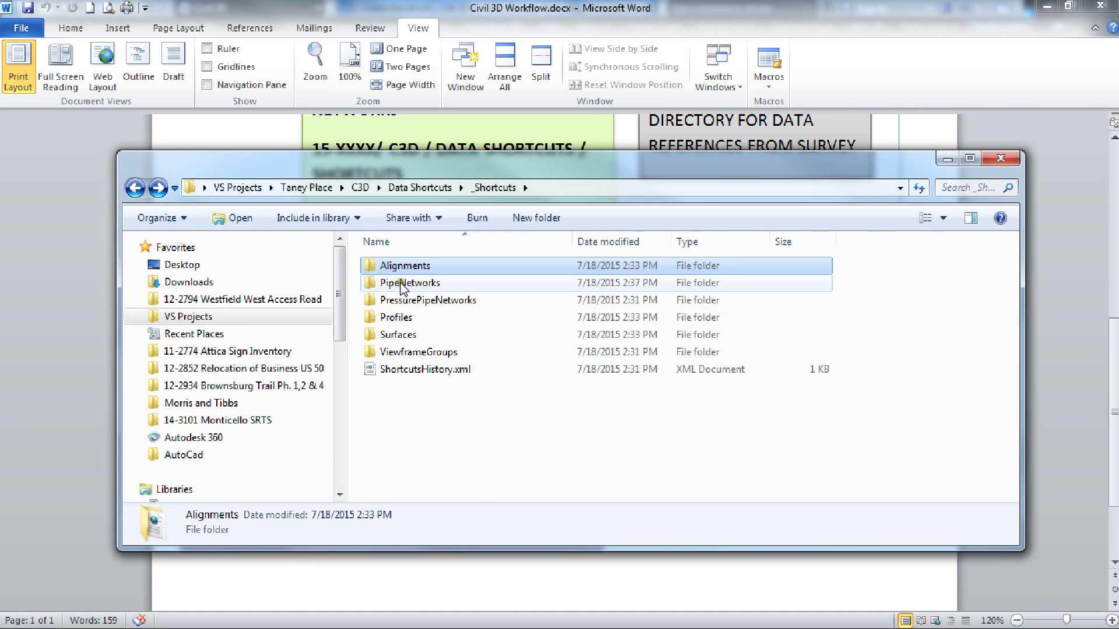
{"action": "double_click", "coordinate": [401, 284]}
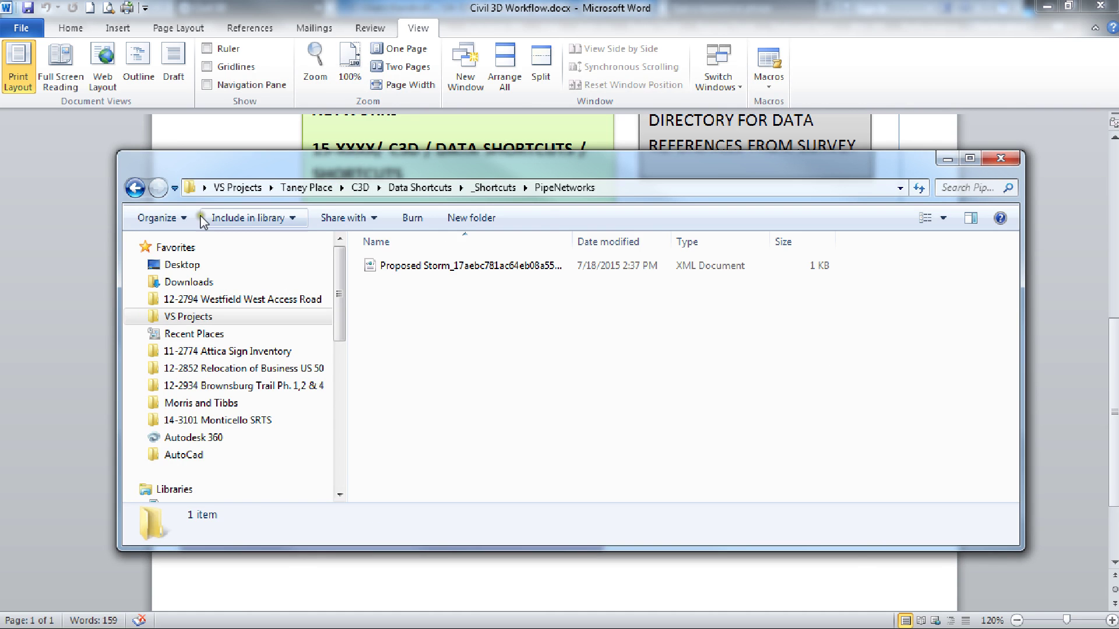
{"action": "key", "text": "BackSpace"}
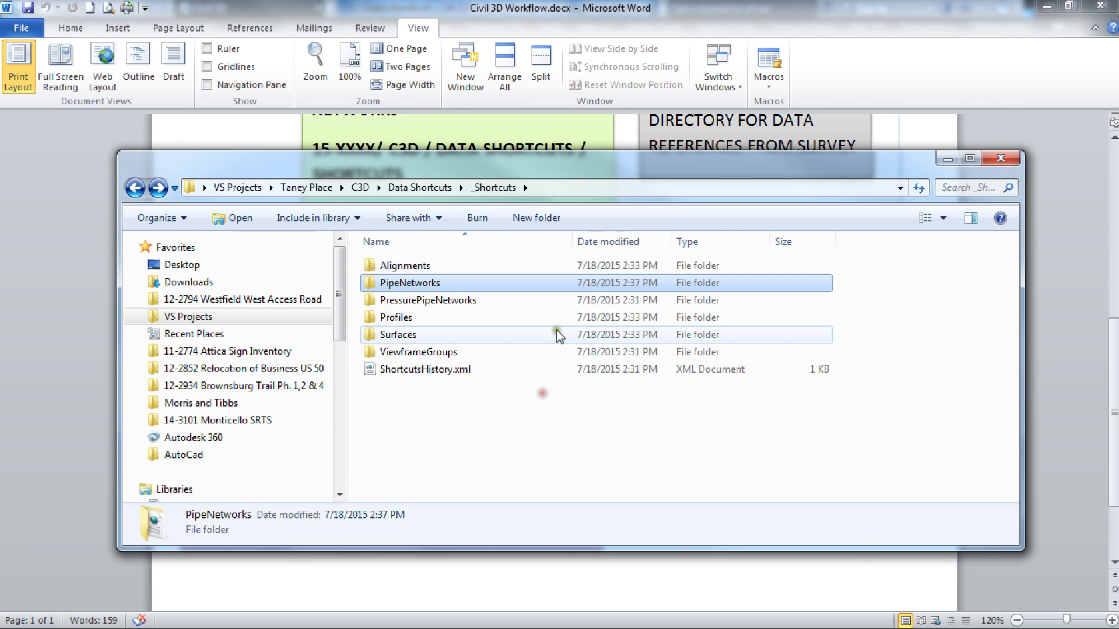
Navigate back up to the Taney Place project folder and into Design > Drawings
{"action": "left_click", "coordinate": [135, 187]}
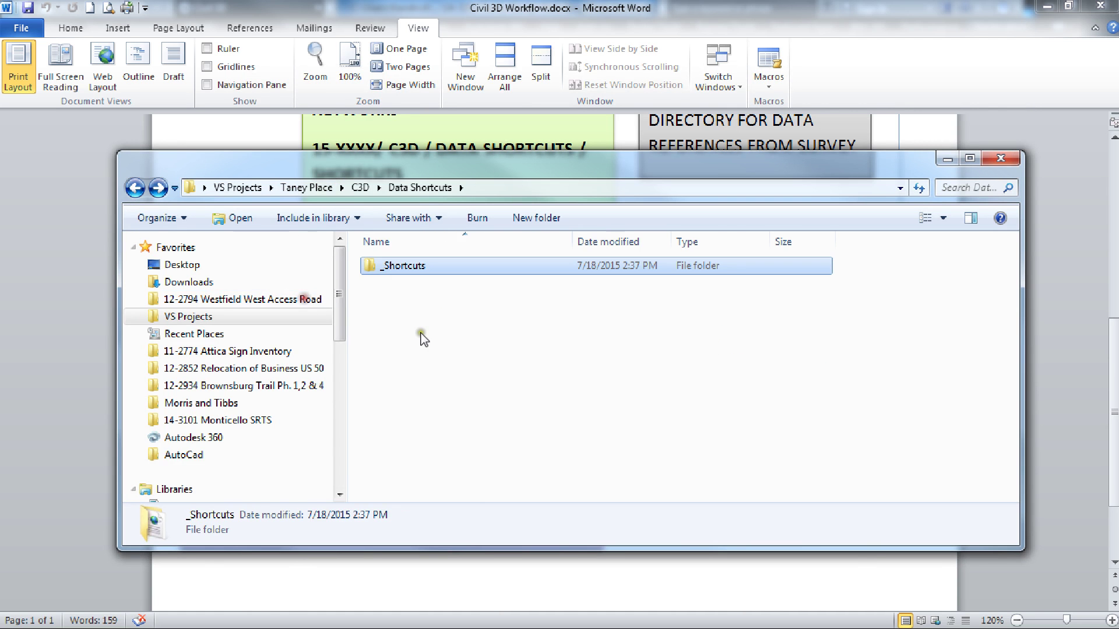
{"action": "left_click", "coordinate": [135, 188]}
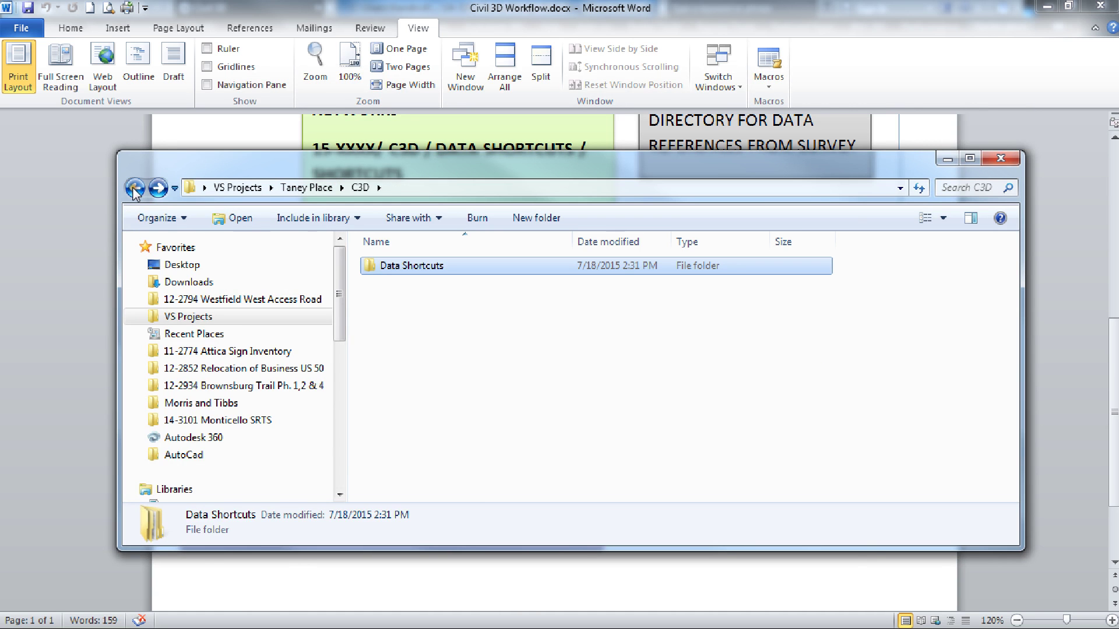
{"action": "left_click", "coordinate": [135, 188]}
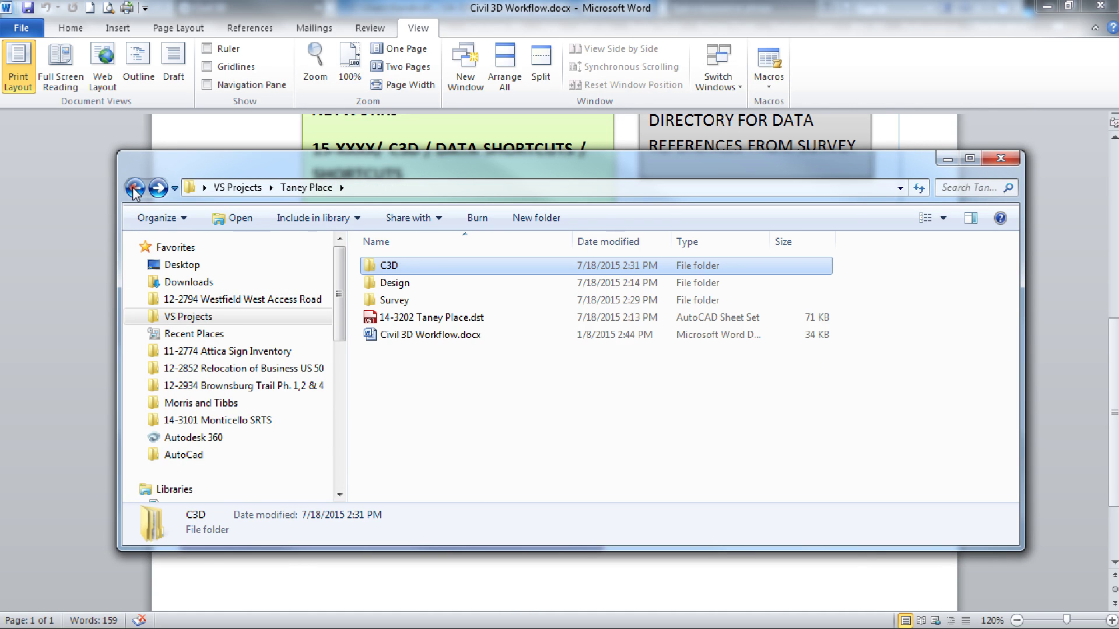
{"action": "double_click", "coordinate": [391, 284]}
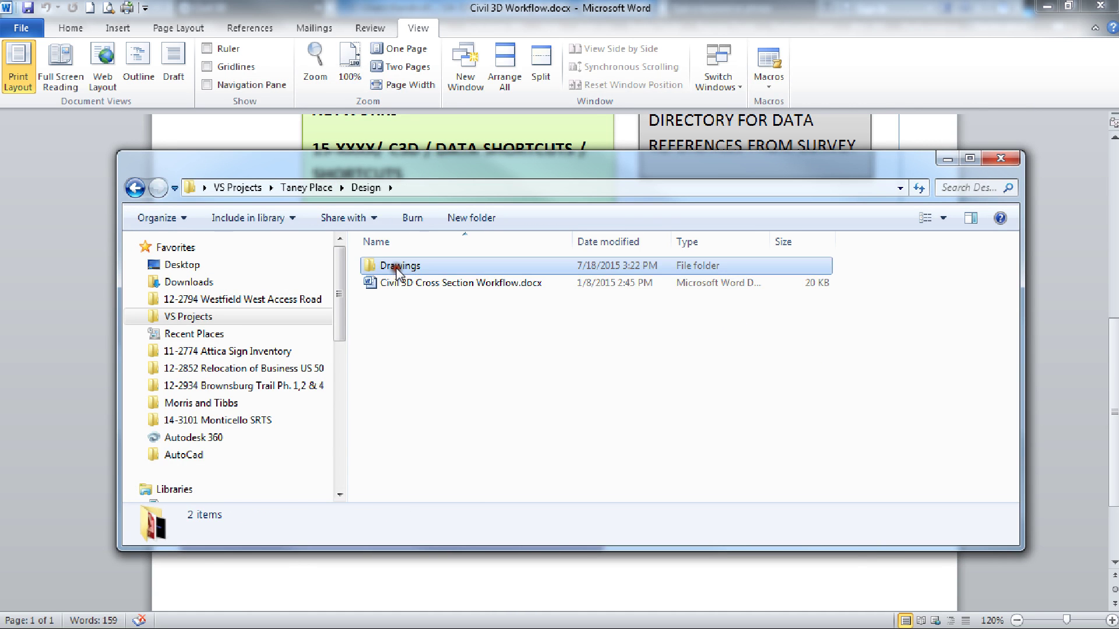
{"action": "double_click", "coordinate": [442, 265]}
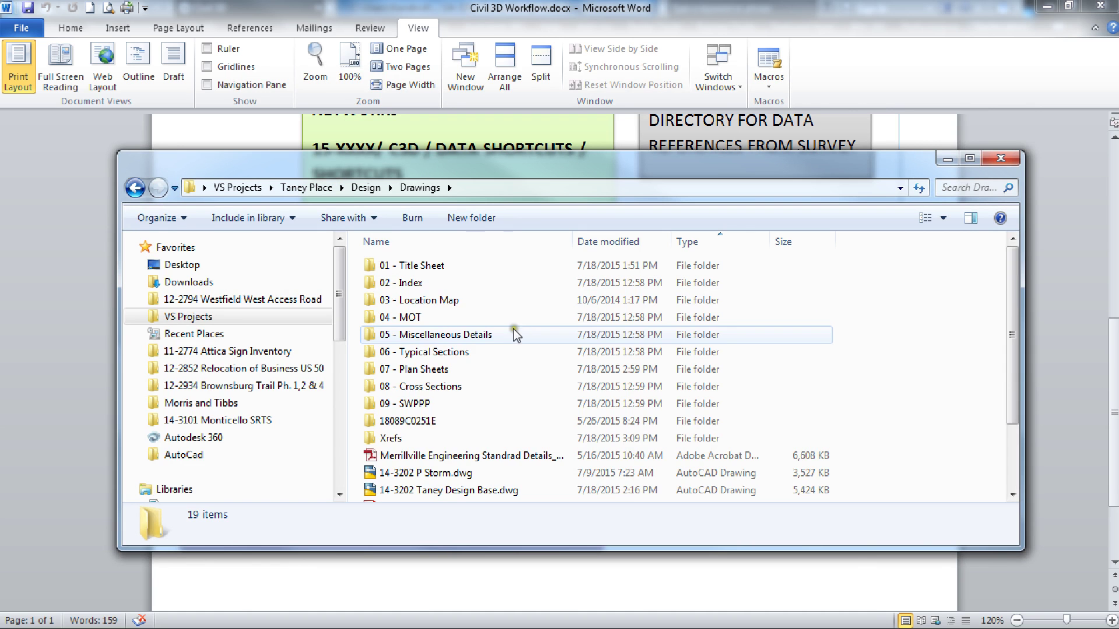
Review the Drawings folder's sheet folders and drawings, peeking into the Xrefs folder
{"action": "scroll", "coordinate": [515, 334], "scroll_direction": "down", "scroll_amount": 2}
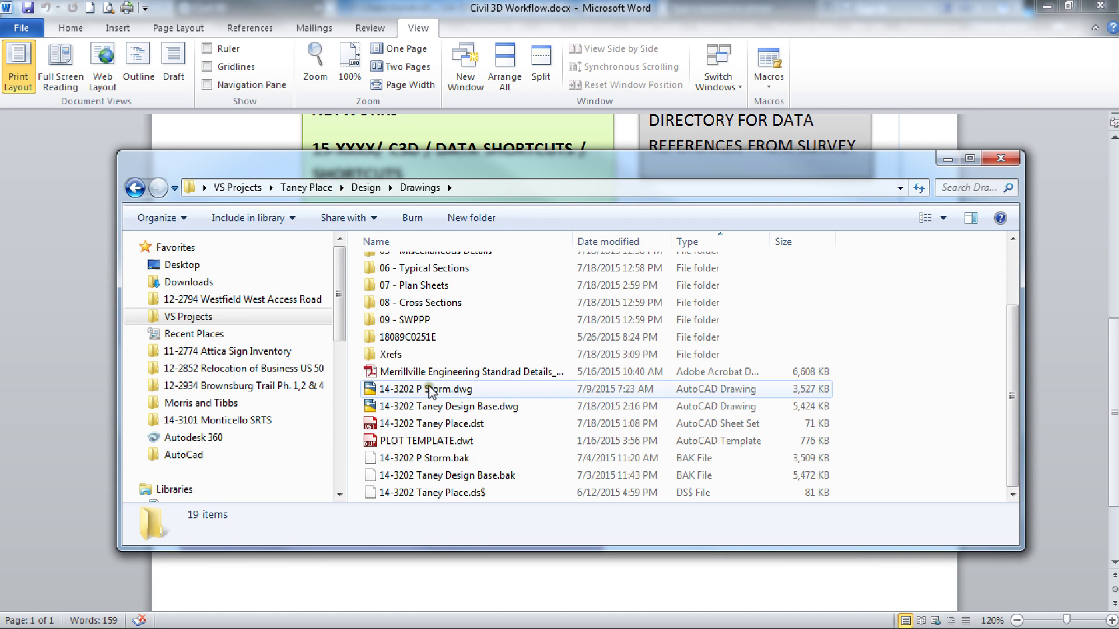
{"action": "scroll", "coordinate": [437, 413], "scroll_direction": "up", "scroll_amount": 2}
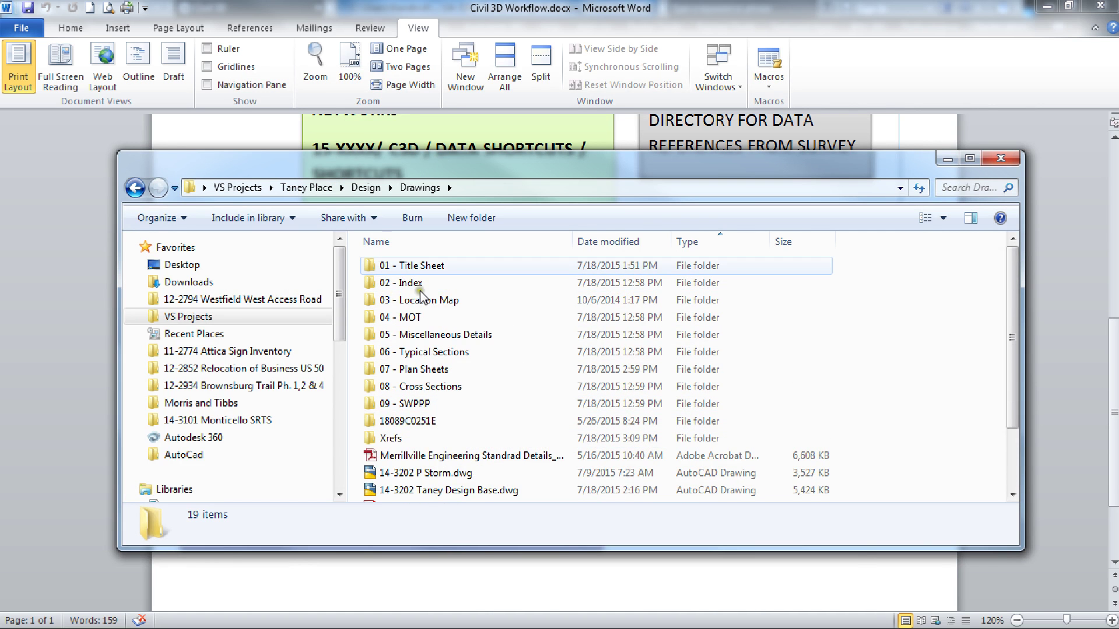
{"action": "scroll", "coordinate": [402, 265], "scroll_direction": "down", "scroll_amount": 2}
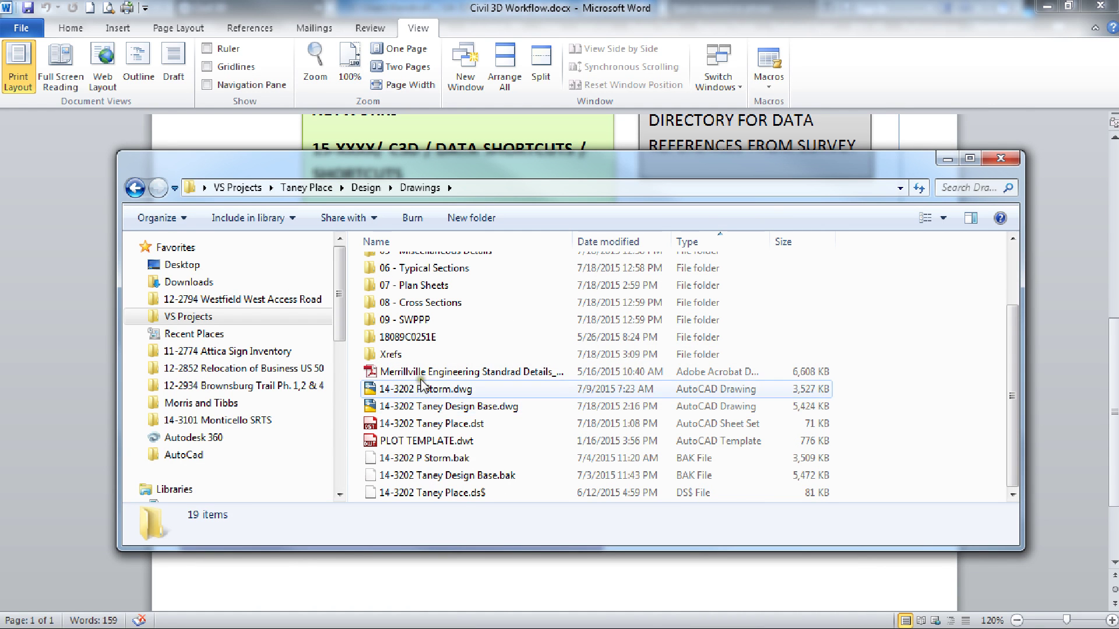
{"action": "double_click", "coordinate": [391, 354]}
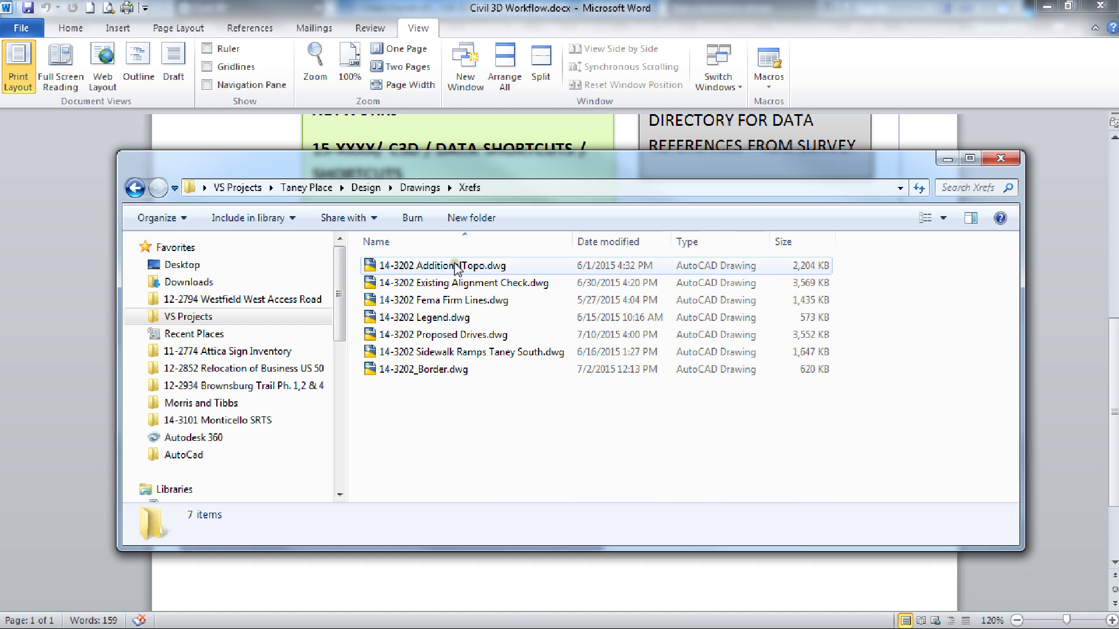
{"action": "key", "text": "BackSpace"}
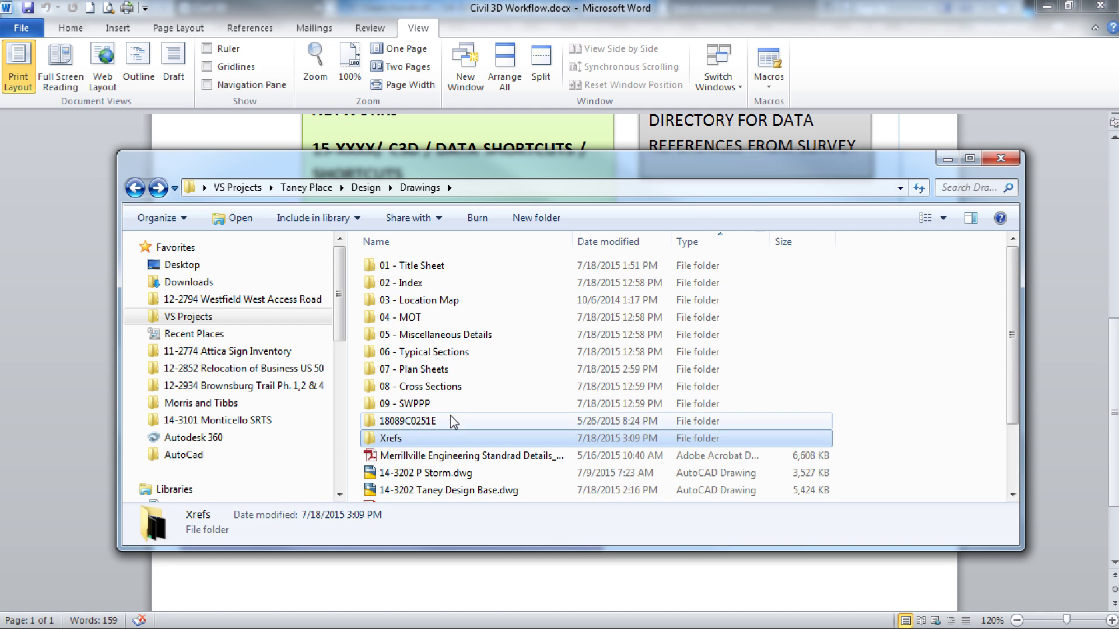
{"action": "scroll", "coordinate": [449, 415], "scroll_direction": "down", "scroll_amount": 2}
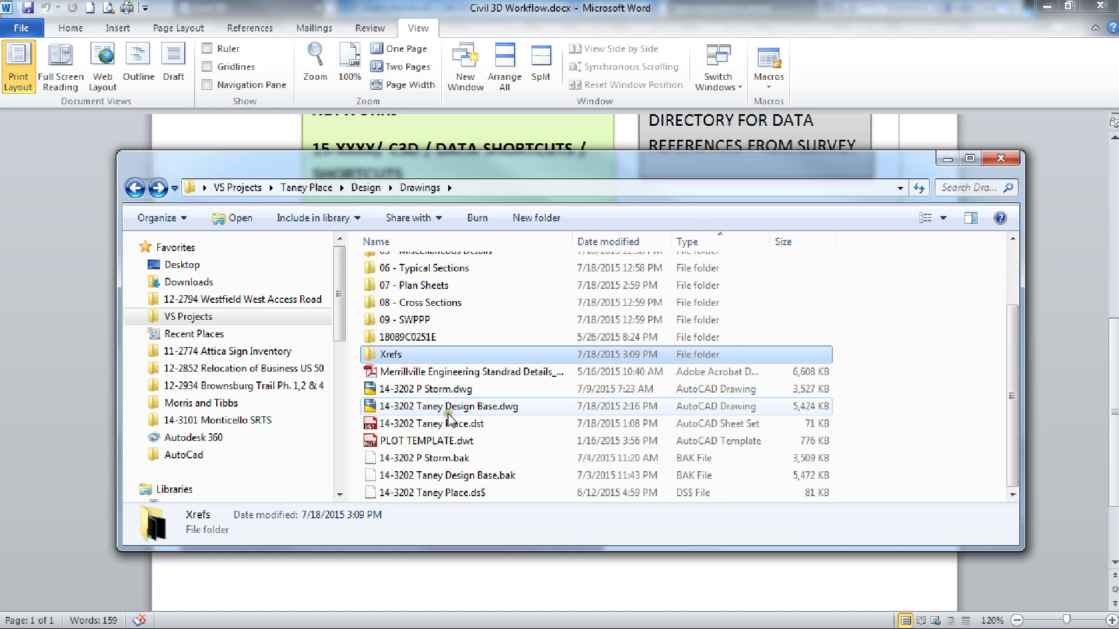
{"action": "left_click", "coordinate": [948, 165]}
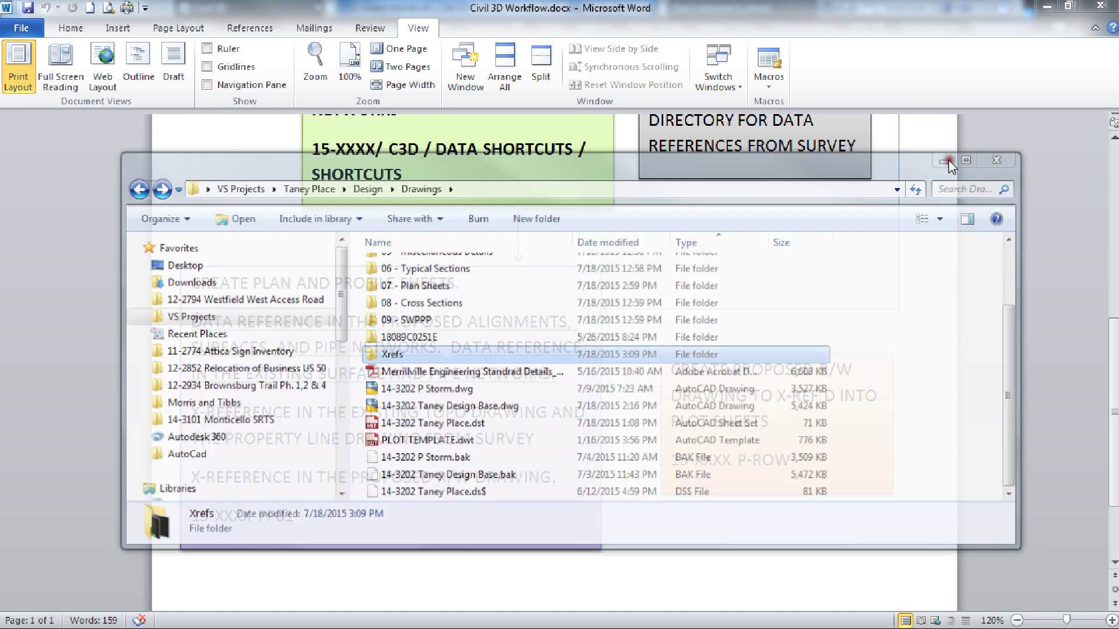
{"action": "left_click", "coordinate": [1045, 8]}
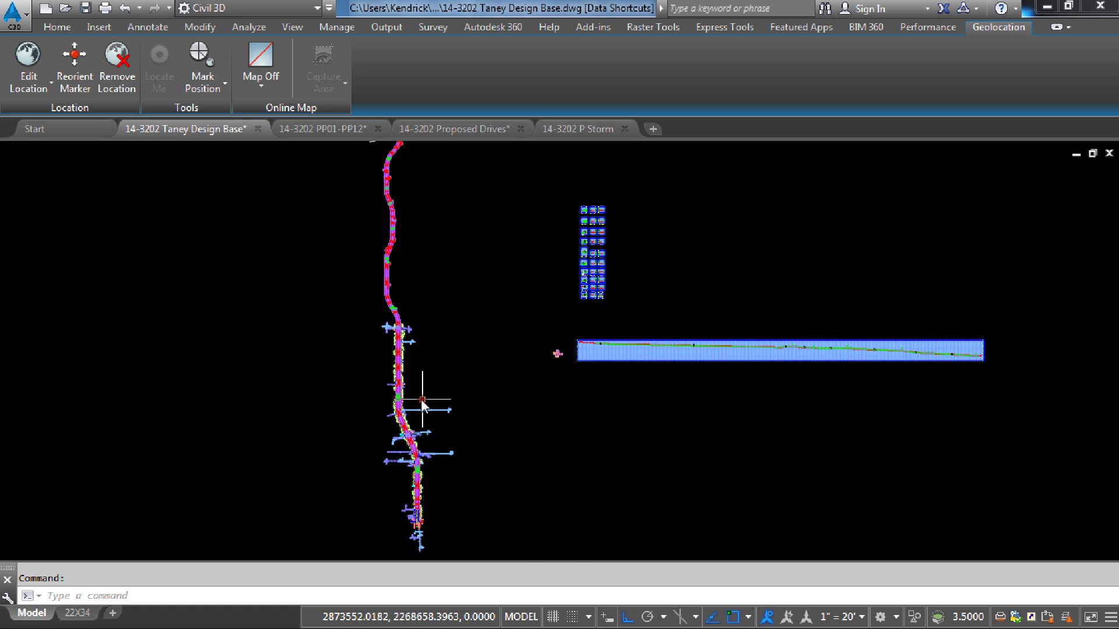
{"action": "scroll", "coordinate": [422, 402], "scroll_direction": "up", "scroll_amount": 8}
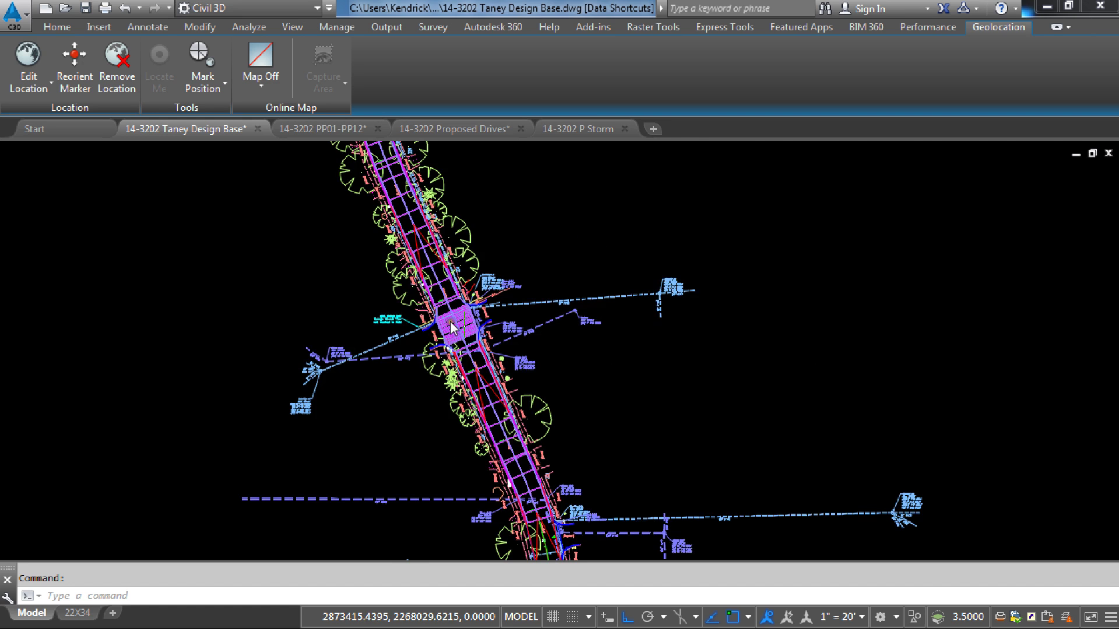
{"action": "scroll", "coordinate": [582, 375], "scroll_direction": "down", "scroll_amount": 10}
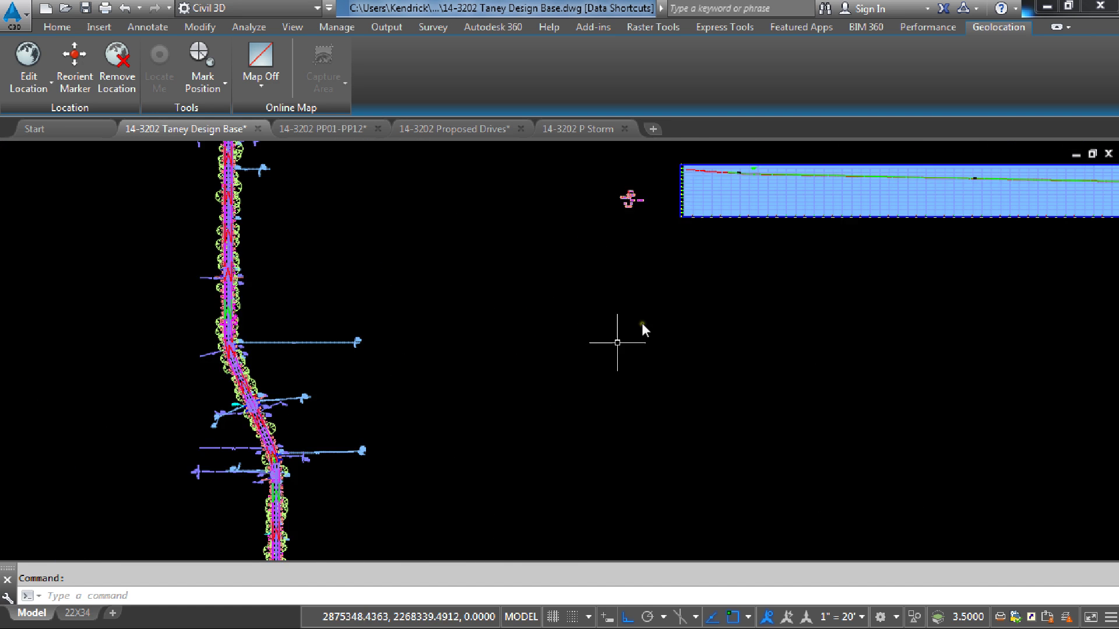
{"action": "middle_click_drag", "start_coordinate": [713, 278], "coordinate": [540, 355]}
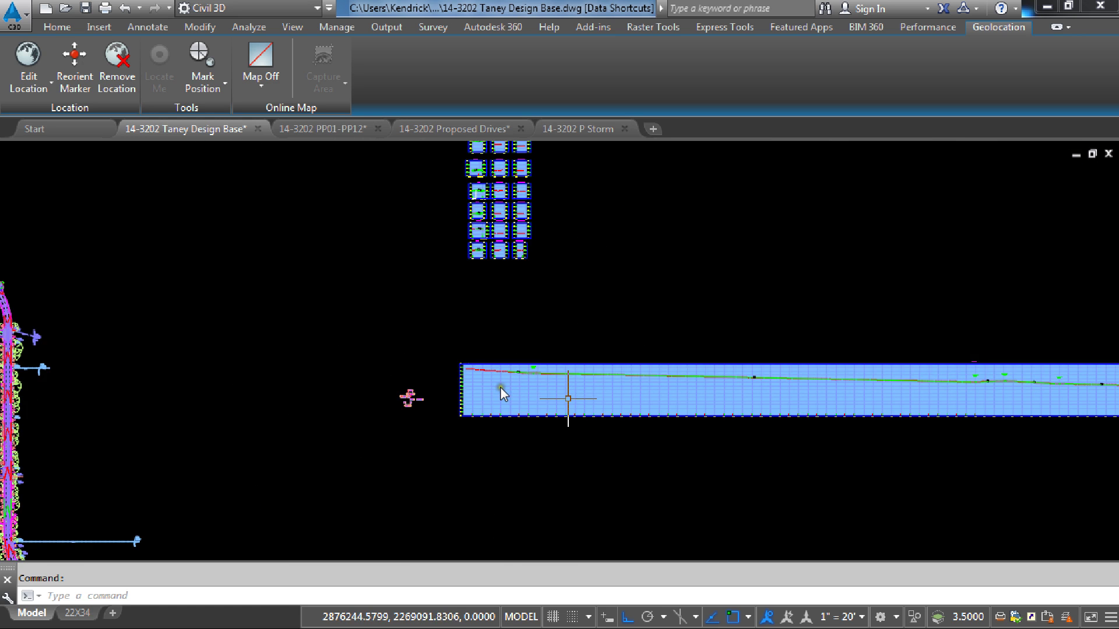
{"action": "scroll", "coordinate": [498, 385], "scroll_direction": "up", "scroll_amount": 6}
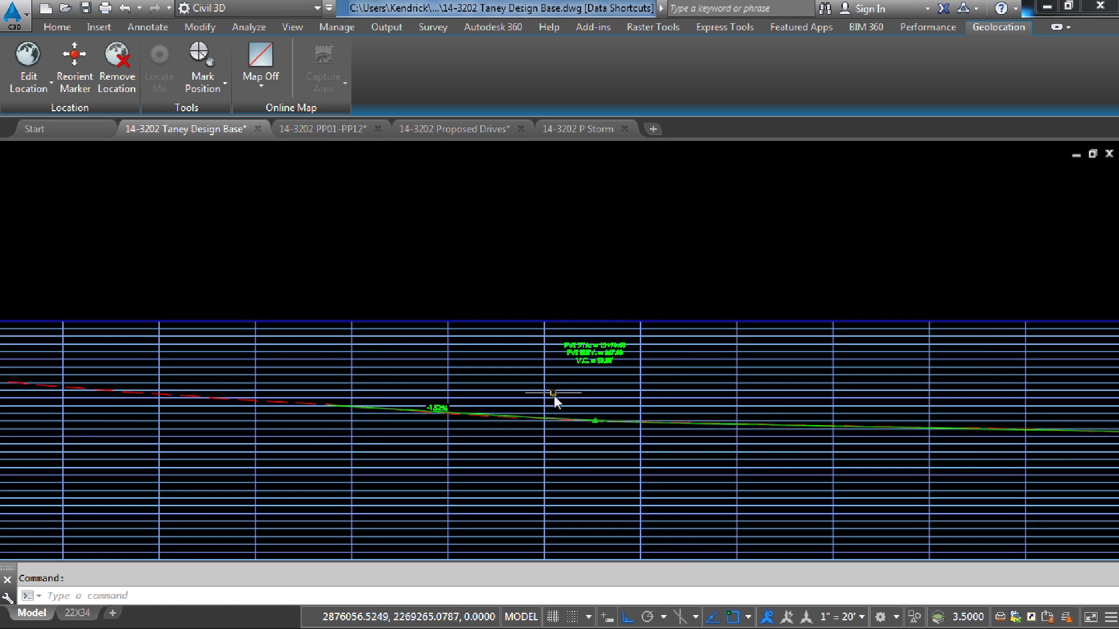
{"action": "scroll", "coordinate": [554, 397], "scroll_direction": "up", "scroll_amount": 2}
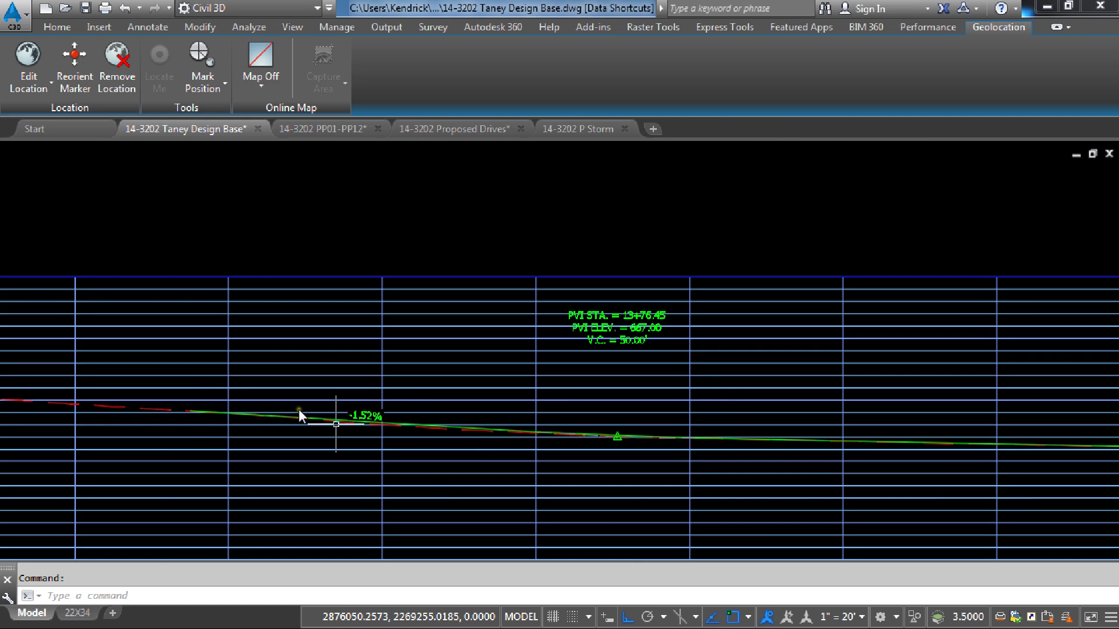
{"action": "scroll", "coordinate": [299, 409], "scroll_direction": "down", "scroll_amount": 4}
{"action": "scroll", "coordinate": [816, 426], "scroll_direction": "down", "scroll_amount": 4}
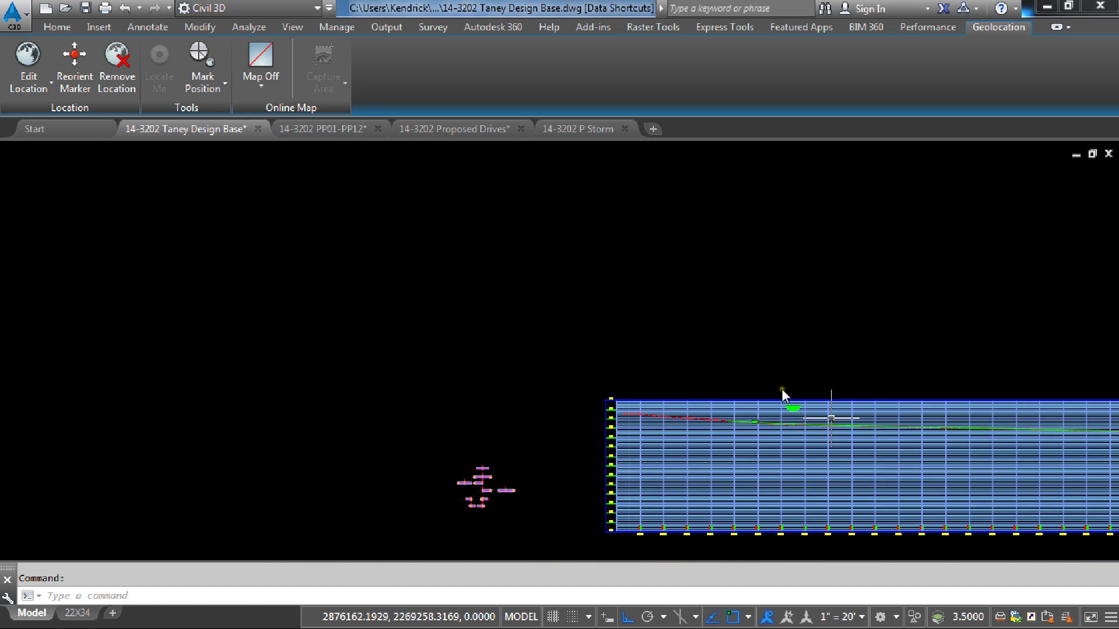
{"action": "middle_click_drag", "start_coordinate": [782, 389], "coordinate": [726, 154]}
{"action": "scroll", "coordinate": [726, 155], "scroll_direction": "up", "scroll_amount": 3}
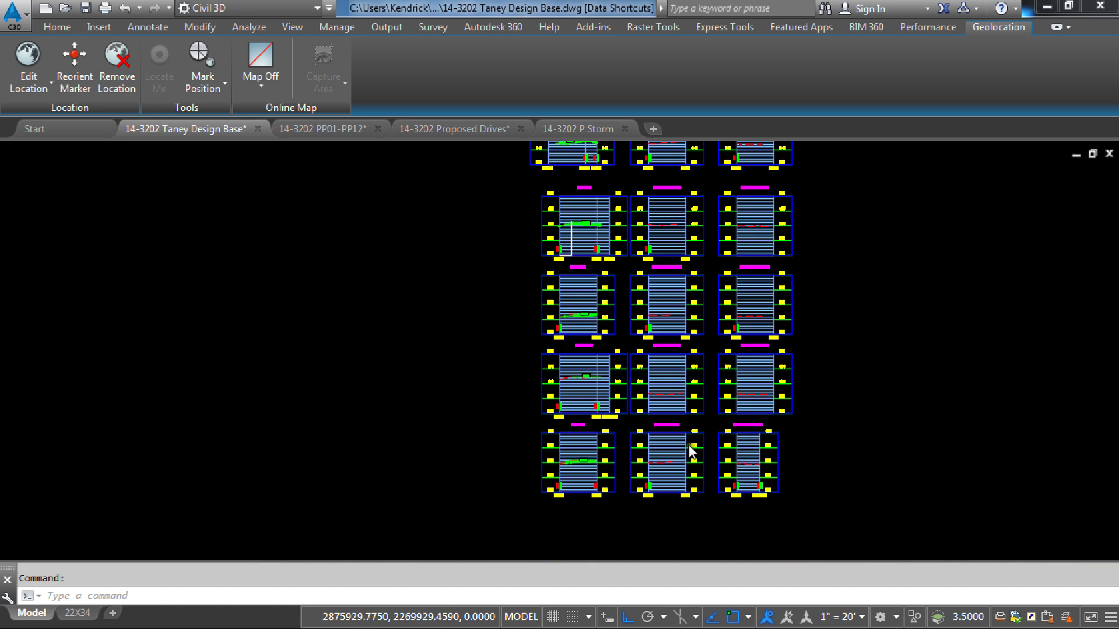
{"action": "scroll", "coordinate": [641, 257], "scroll_direction": "up", "scroll_amount": 3}
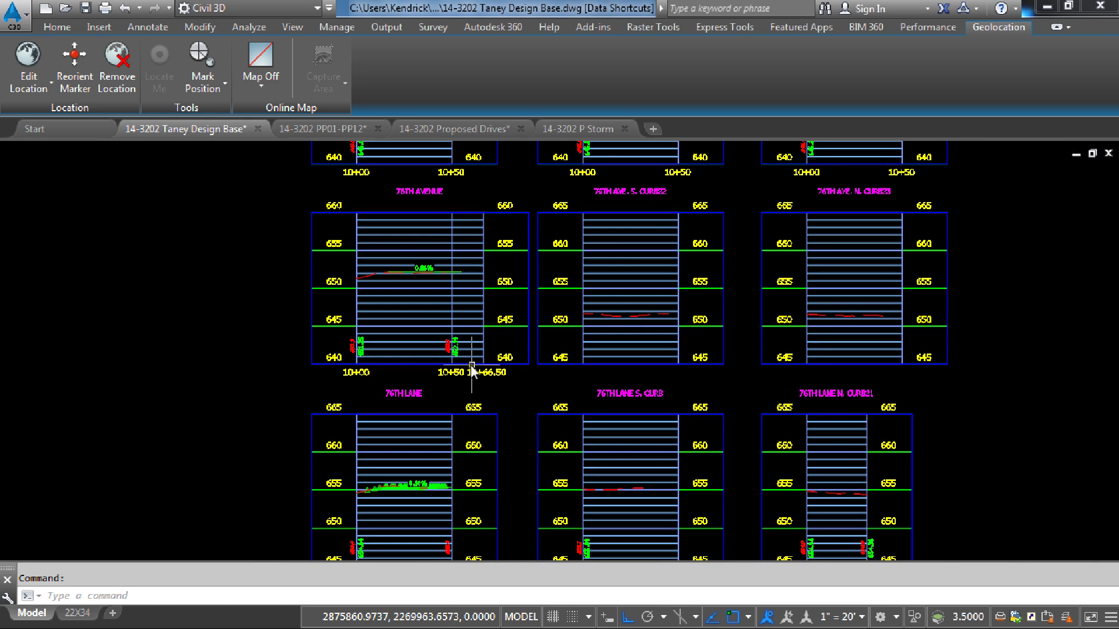
{"action": "scroll", "coordinate": [472, 370], "scroll_direction": "down", "scroll_amount": 4}
{"action": "middle_click_drag", "start_coordinate": [491, 251], "coordinate": [506, 365]}
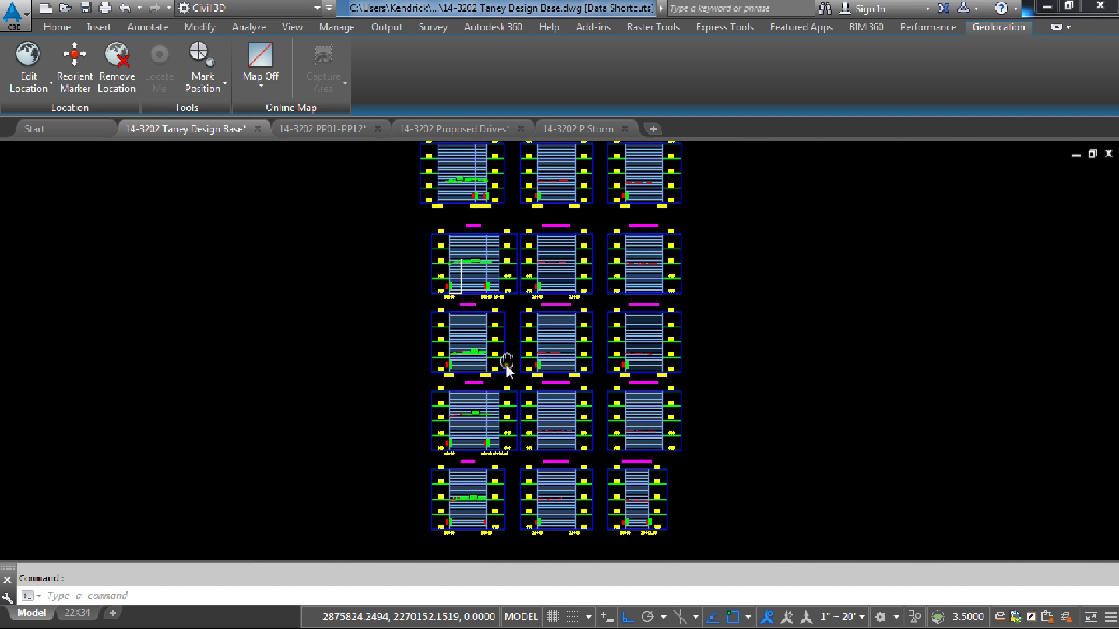
{"action": "scroll", "coordinate": [501, 355], "scroll_direction": "down", "scroll_amount": 8}
{"action": "scroll", "coordinate": [512, 302], "scroll_direction": "up", "scroll_amount": 5}
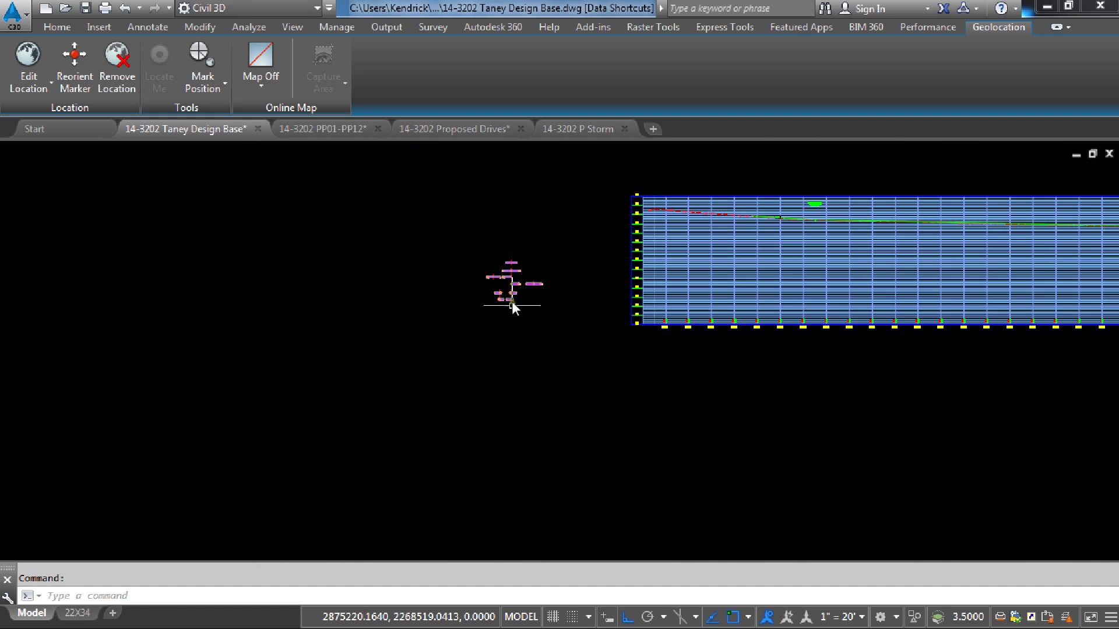
{"action": "scroll", "coordinate": [522, 366], "scroll_direction": "up", "scroll_amount": 2}
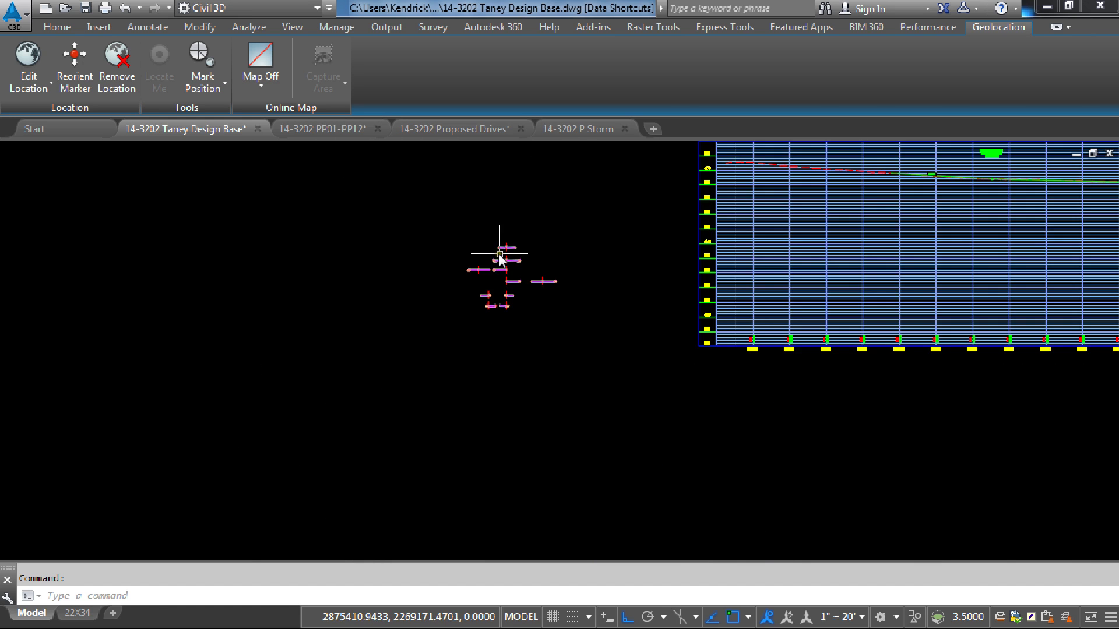
{"action": "scroll", "coordinate": [501, 268], "scroll_direction": "down", "scroll_amount": 4}
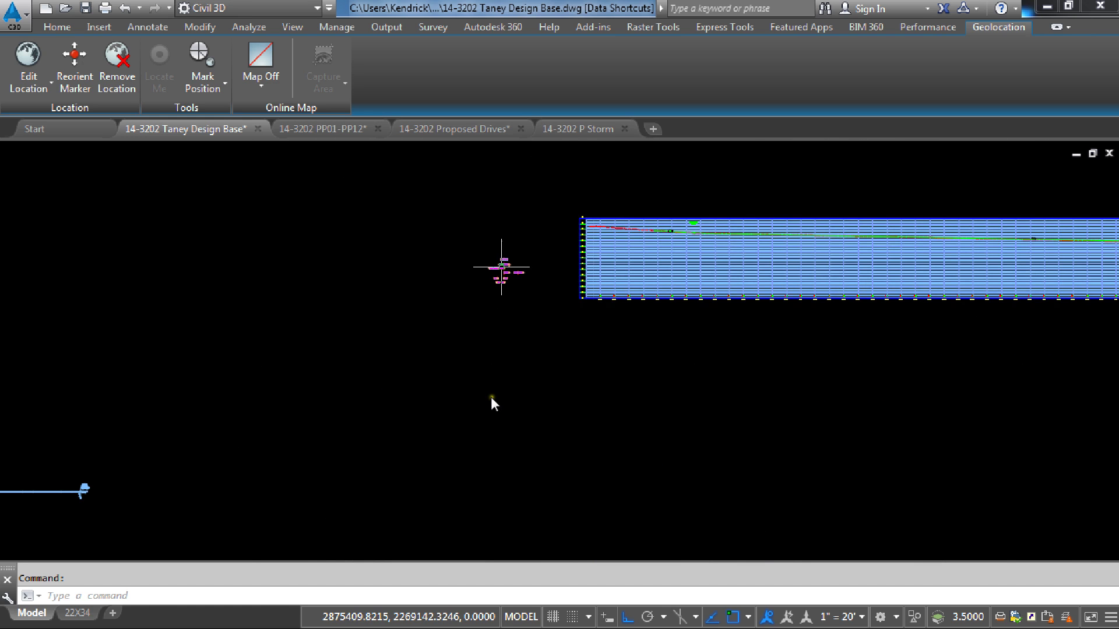
{"action": "scroll", "coordinate": [490, 373], "scroll_direction": "down", "scroll_amount": 3}
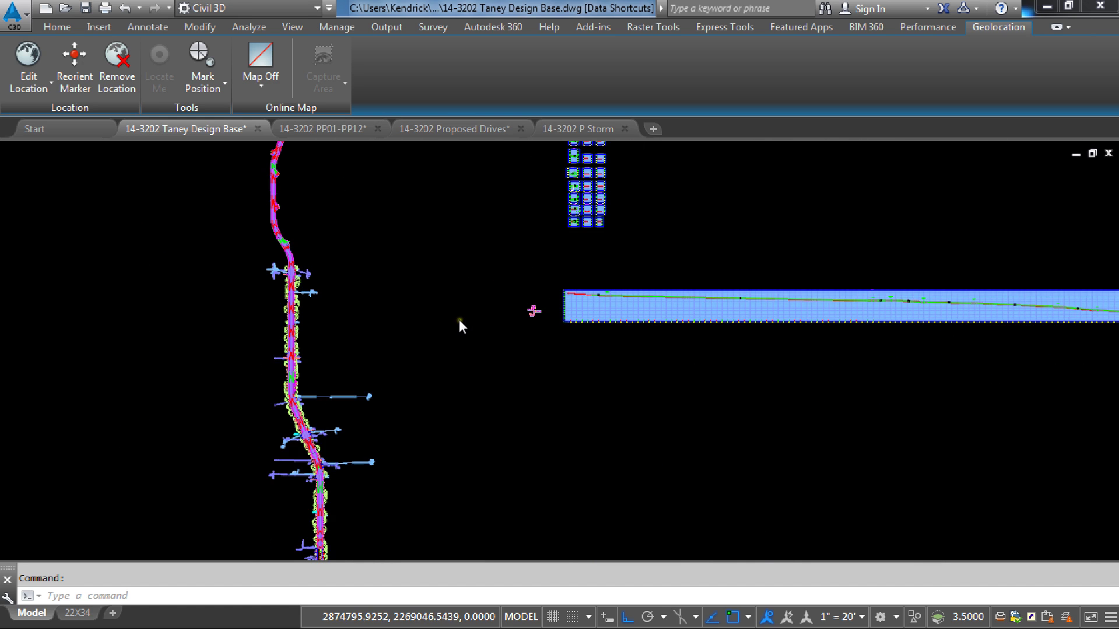
{"action": "scroll", "coordinate": [459, 320], "scroll_direction": "down", "scroll_amount": 2}
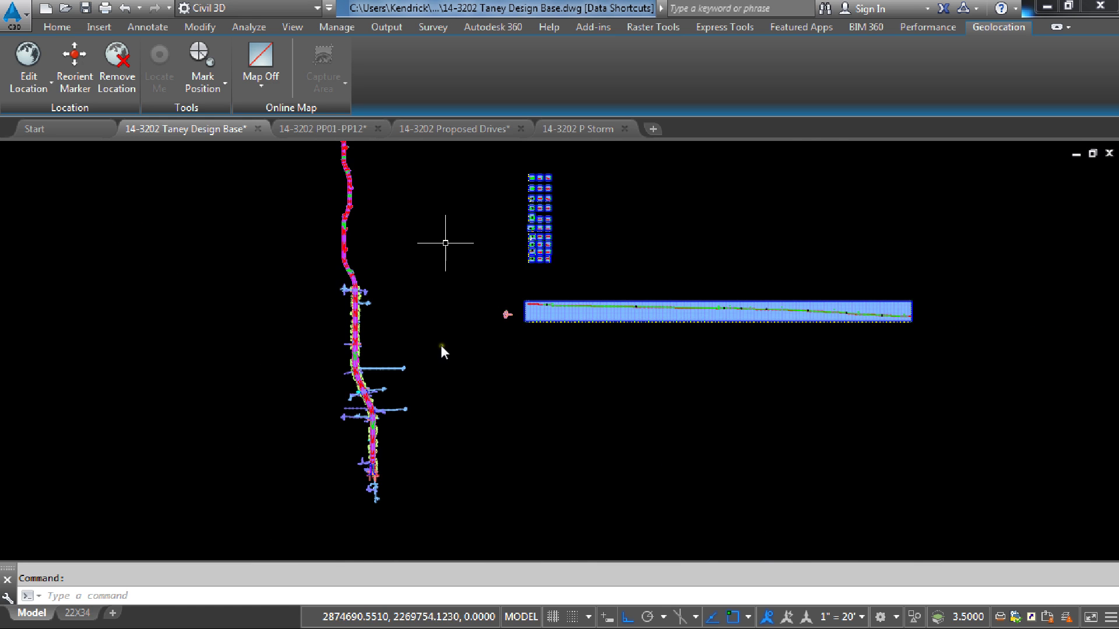
{"action": "scroll", "coordinate": [357, 398], "scroll_direction": "up", "scroll_amount": 2}
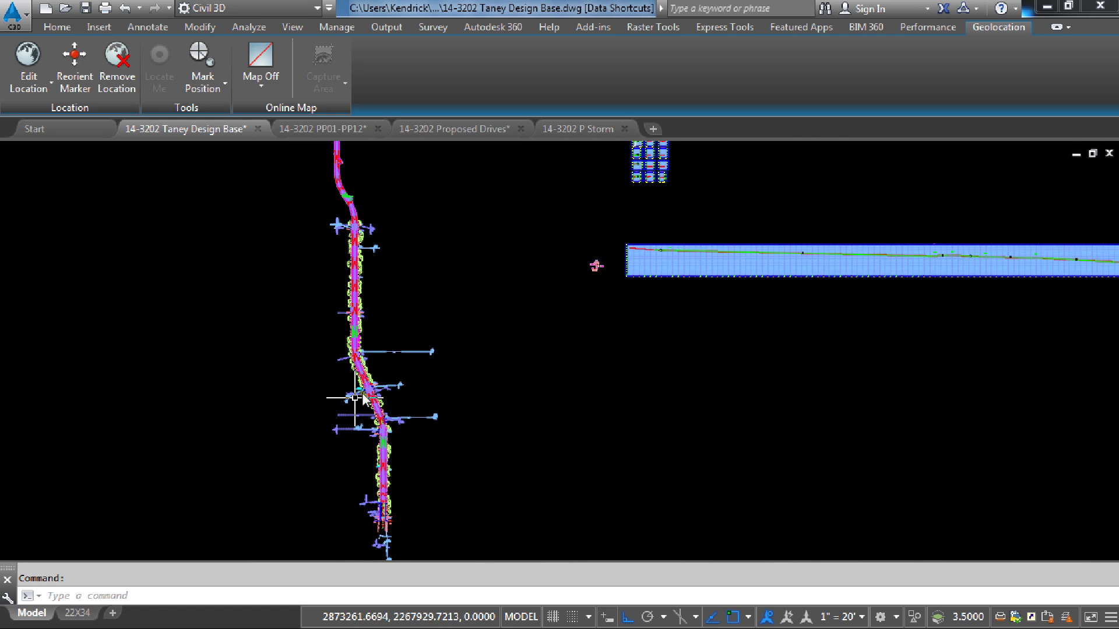
{"action": "scroll", "coordinate": [363, 399], "scroll_direction": "up", "scroll_amount": 1}
{"action": "scroll", "coordinate": [331, 353], "scroll_direction": "up", "scroll_amount": 4}
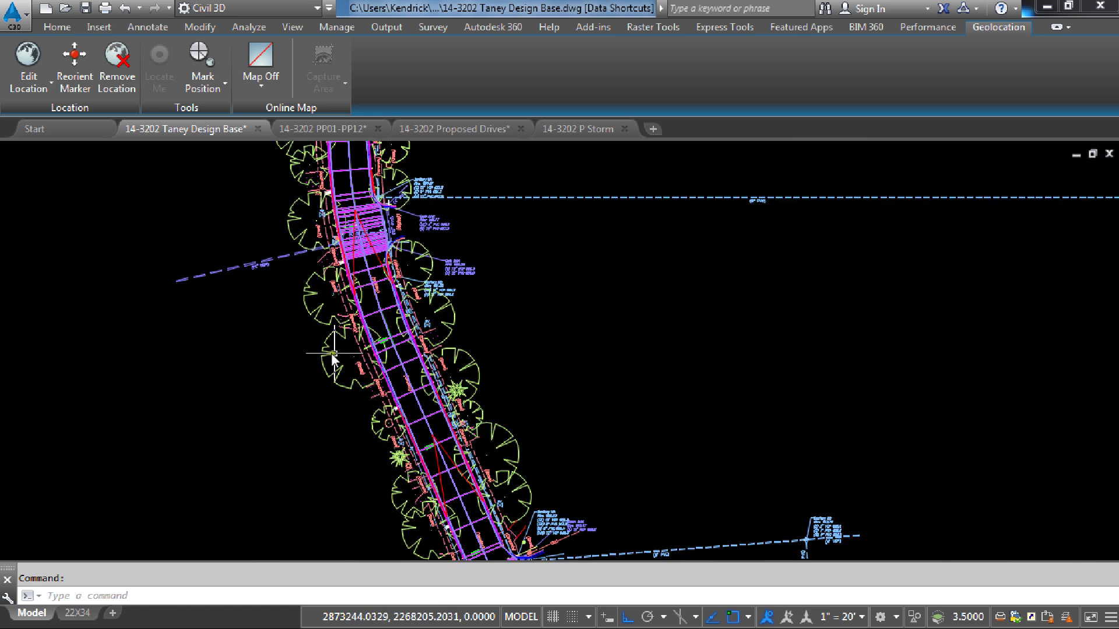
{"action": "scroll", "coordinate": [331, 353], "scroll_direction": "up", "scroll_amount": 2}
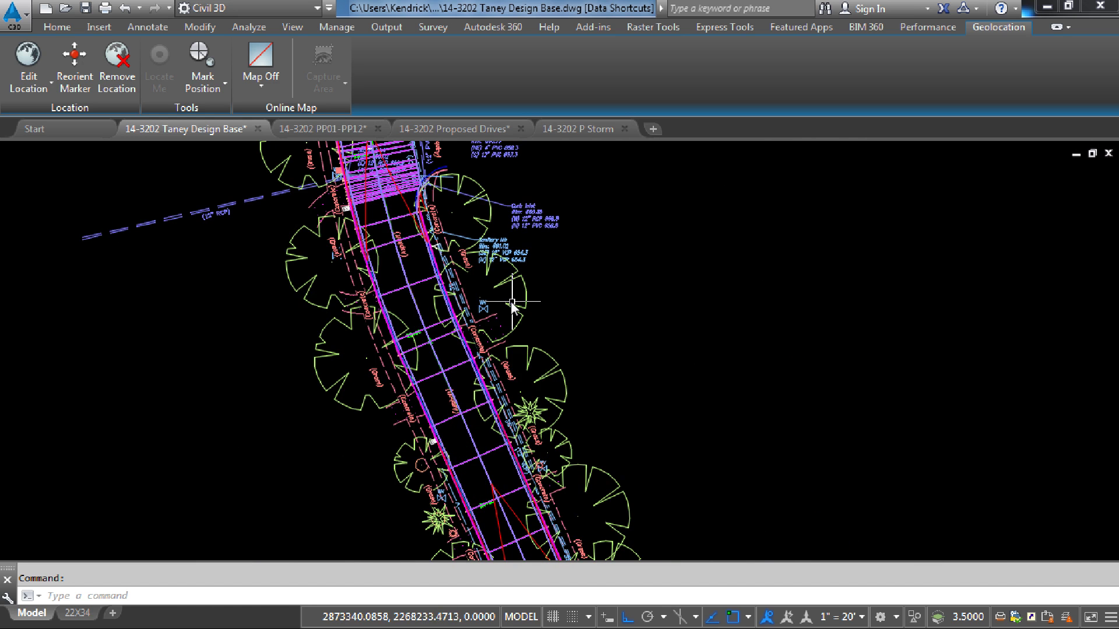
{"action": "scroll", "coordinate": [517, 333], "scroll_direction": "down", "scroll_amount": 2}
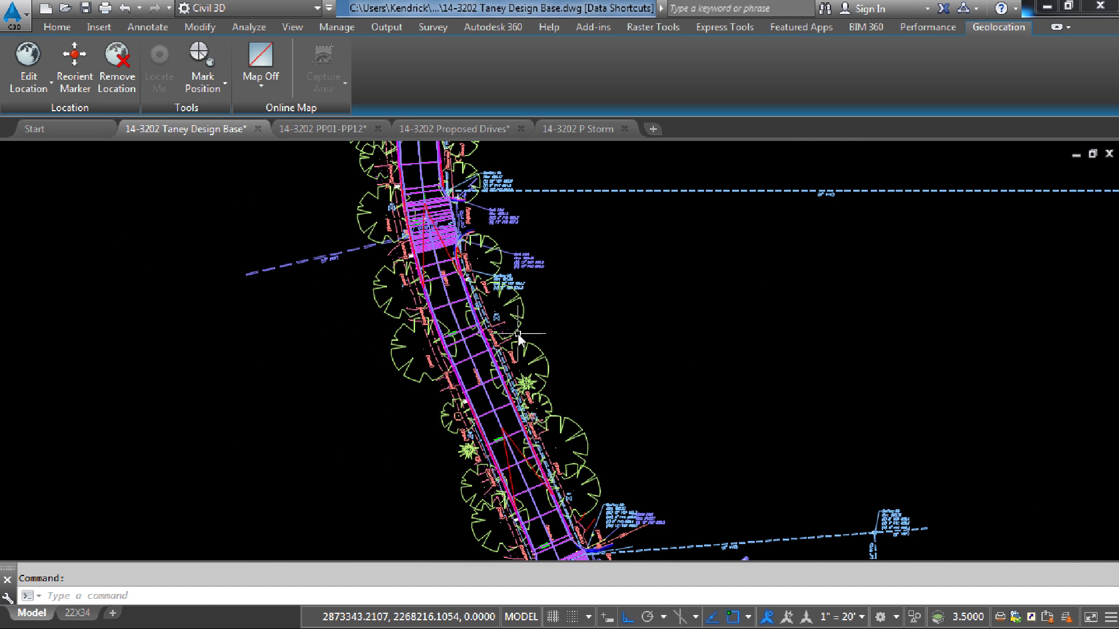
{"action": "scroll", "coordinate": [517, 333], "scroll_direction": "down", "scroll_amount": 3}
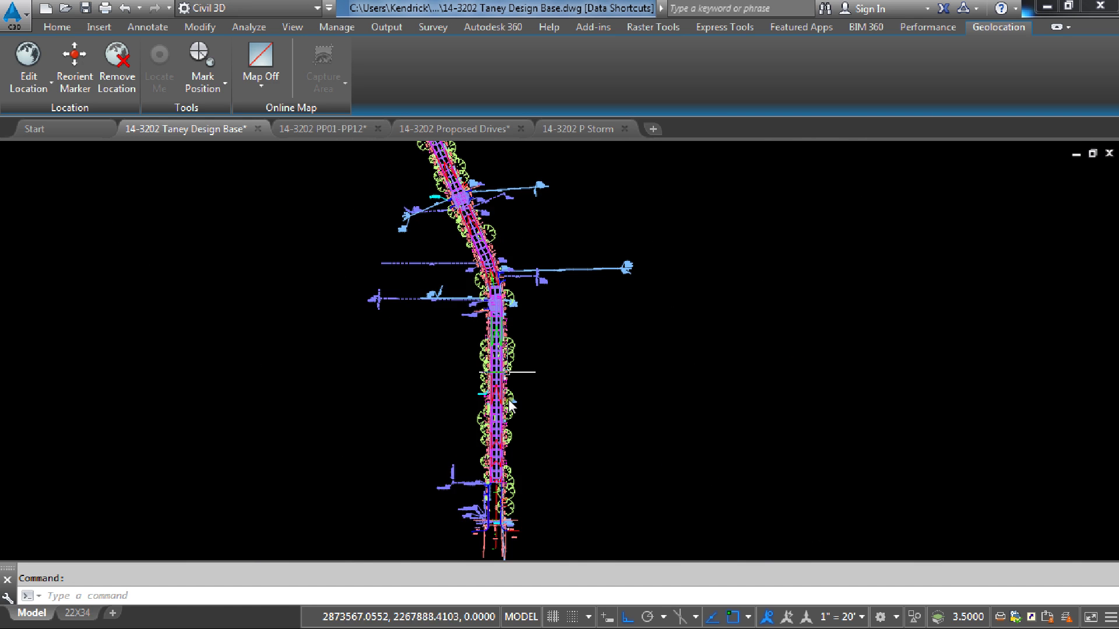
{"action": "scroll", "coordinate": [509, 404], "scroll_direction": "up", "scroll_amount": 6}
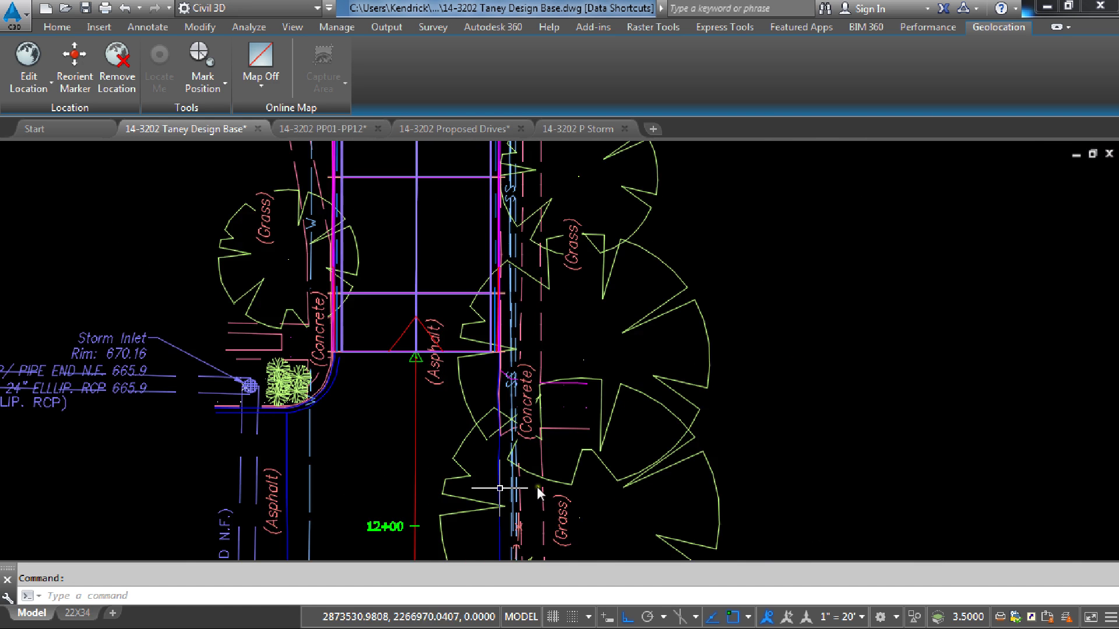
{"action": "scroll", "coordinate": [539, 487], "scroll_direction": "down", "scroll_amount": 5}
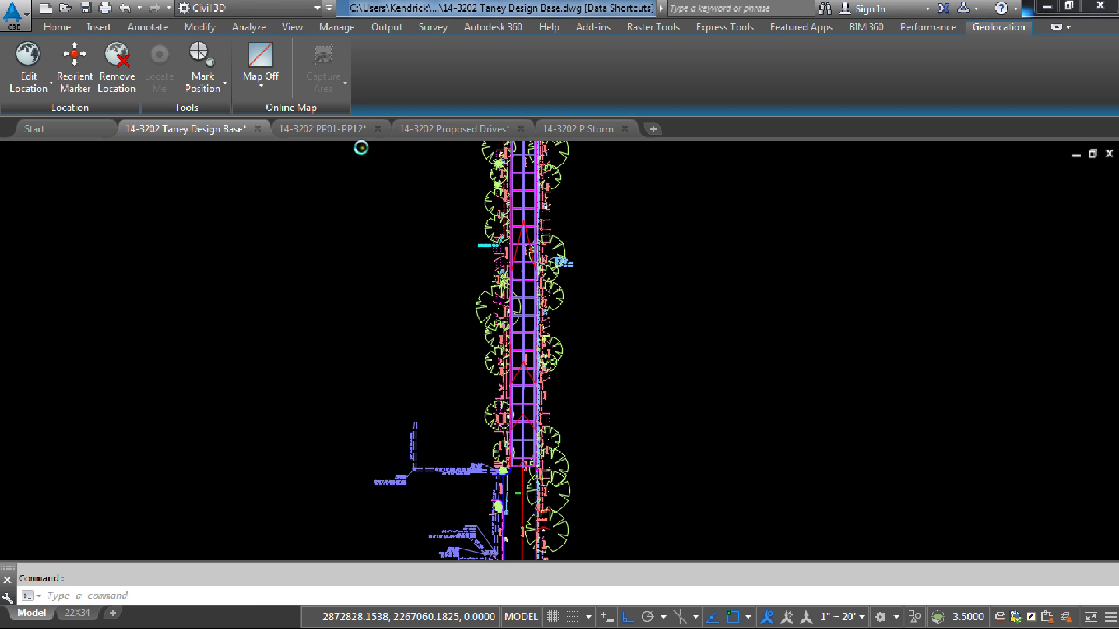
On the PP01-PP12 drawing, repath the missing reference to 14-3202 Proposed Drives.dwg in Xrefs
{"action": "left_click", "coordinate": [330, 129]}
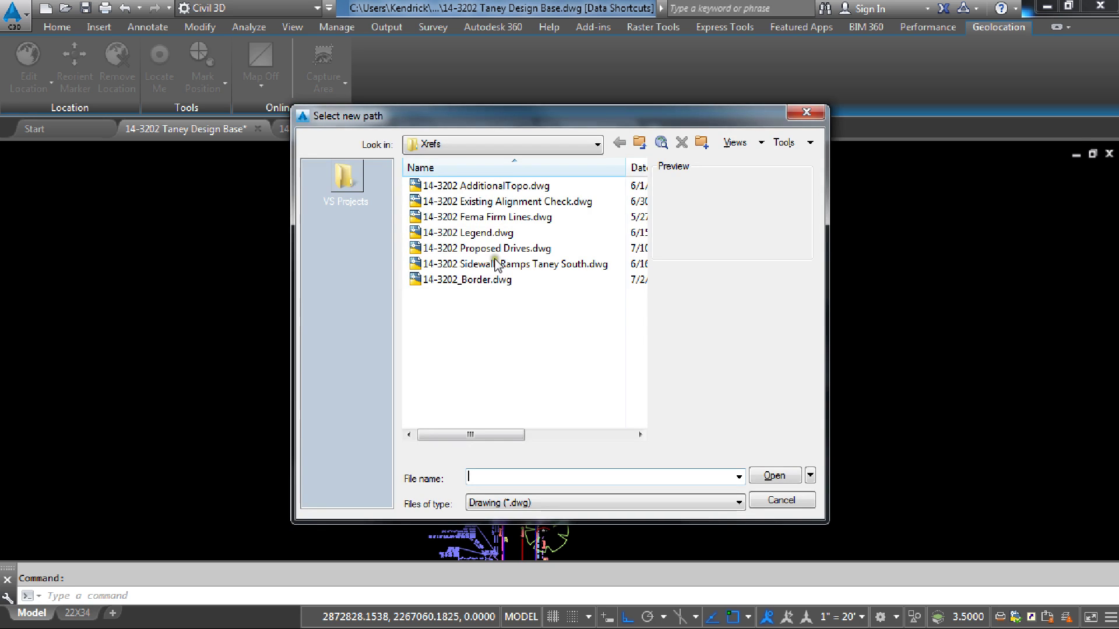
{"action": "left_click", "coordinate": [500, 249]}
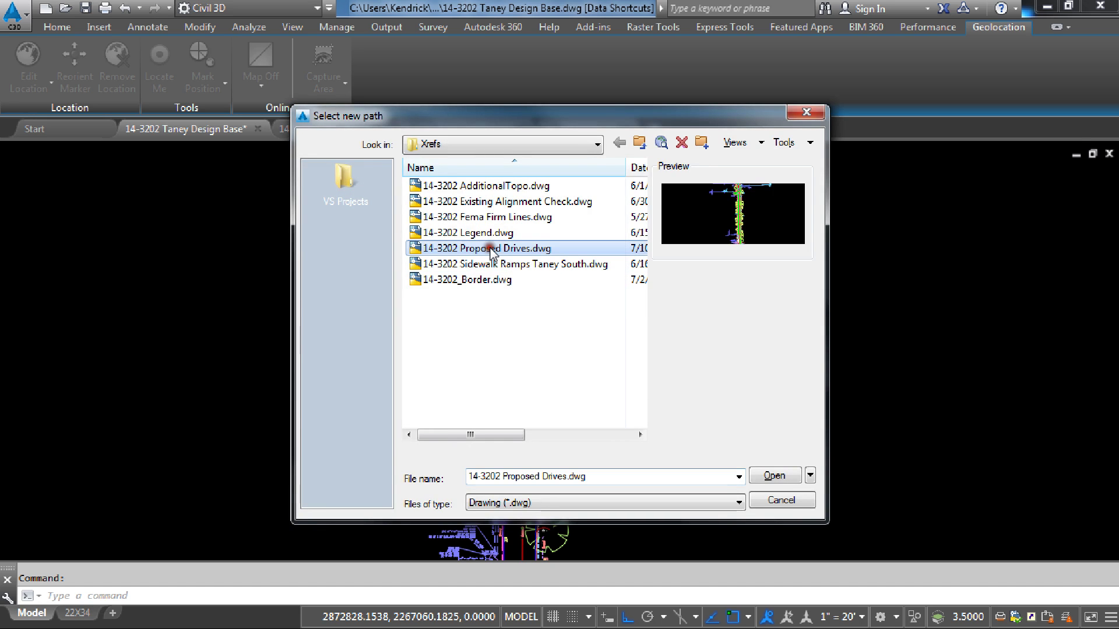
{"action": "left_click", "coordinate": [774, 476]}
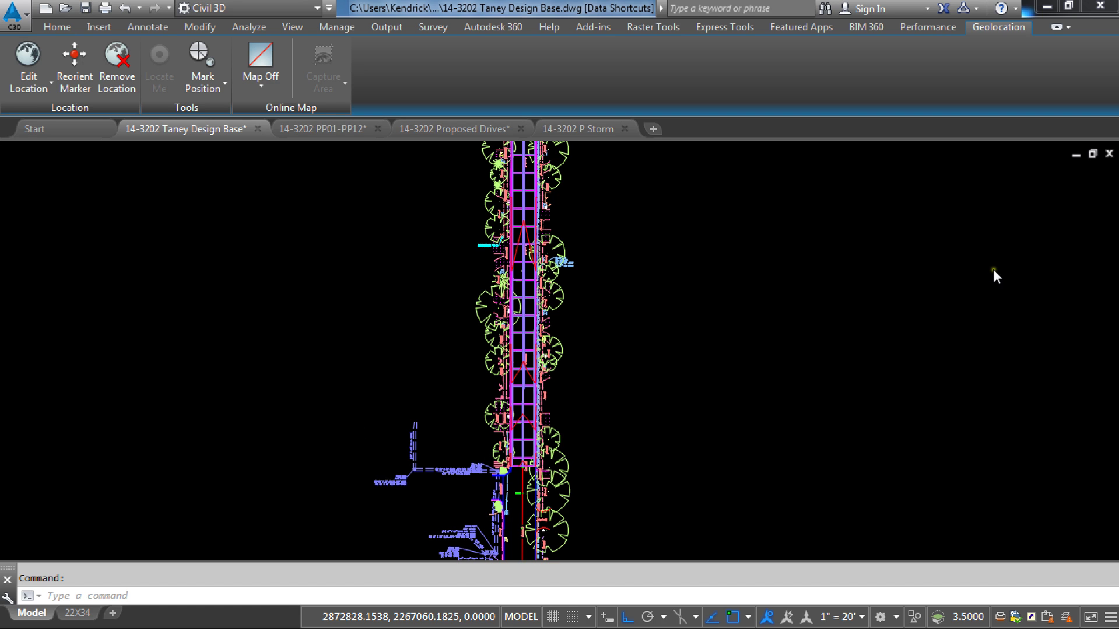
{"action": "left_click", "coordinate": [741, 339]}
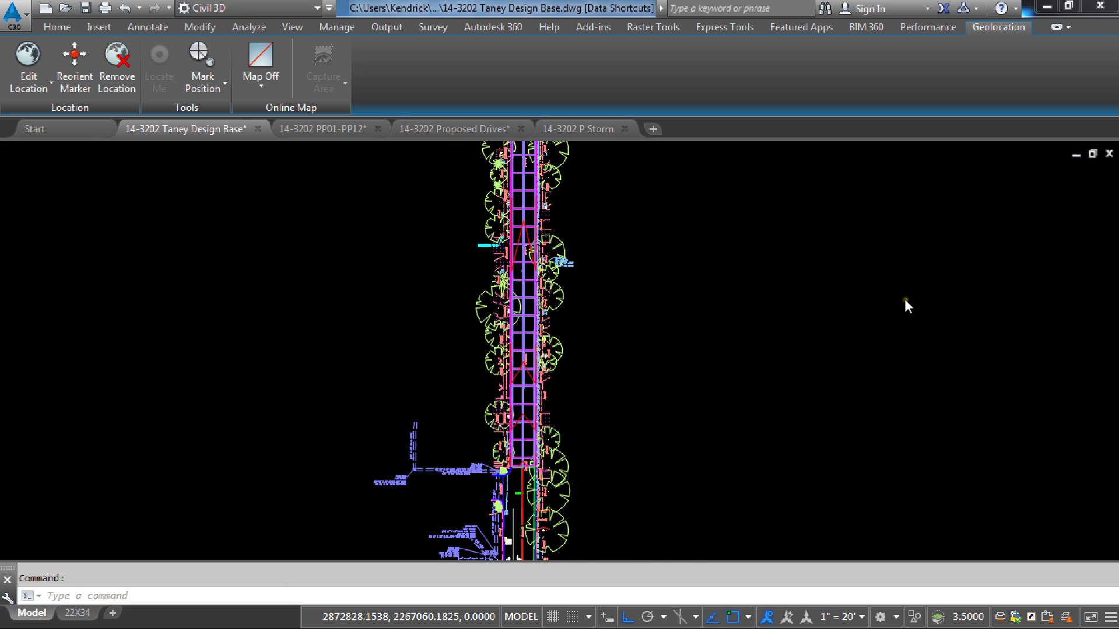
{"action": "scroll", "coordinate": [680, 505], "scroll_direction": "up", "scroll_amount": 3}
{"action": "left_click", "coordinate": [681, 506]}
{"action": "scroll", "coordinate": [695, 499], "scroll_direction": "down", "scroll_amount": 1}
{"action": "middle_click_drag", "start_coordinate": [769, 210], "coordinate": [728, 408]}
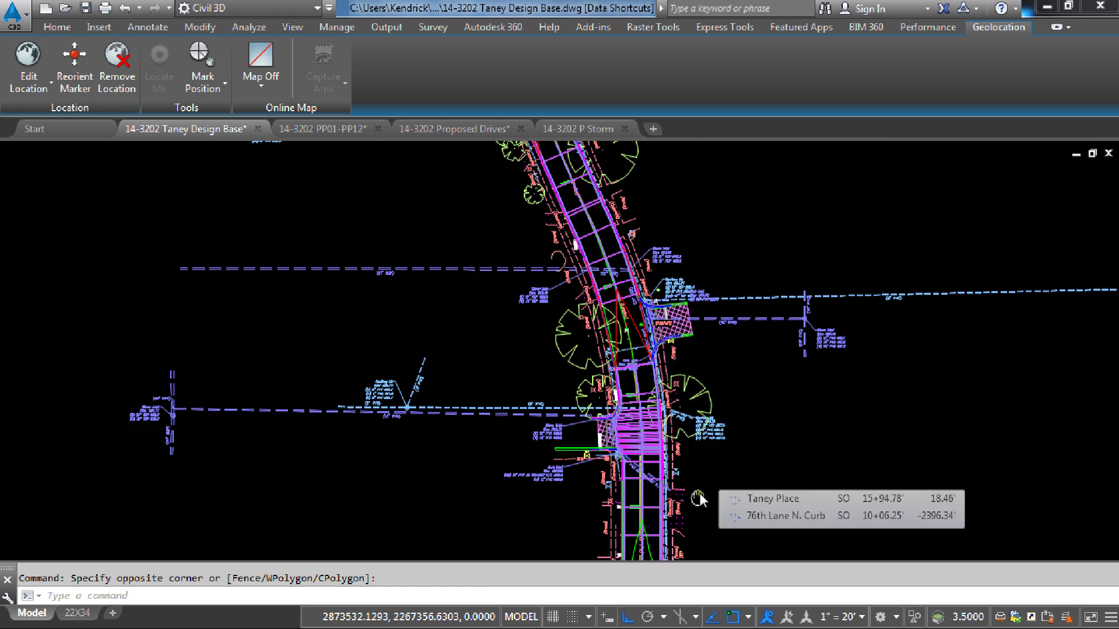
{"action": "scroll", "coordinate": [673, 316], "scroll_direction": "up", "scroll_amount": 3}
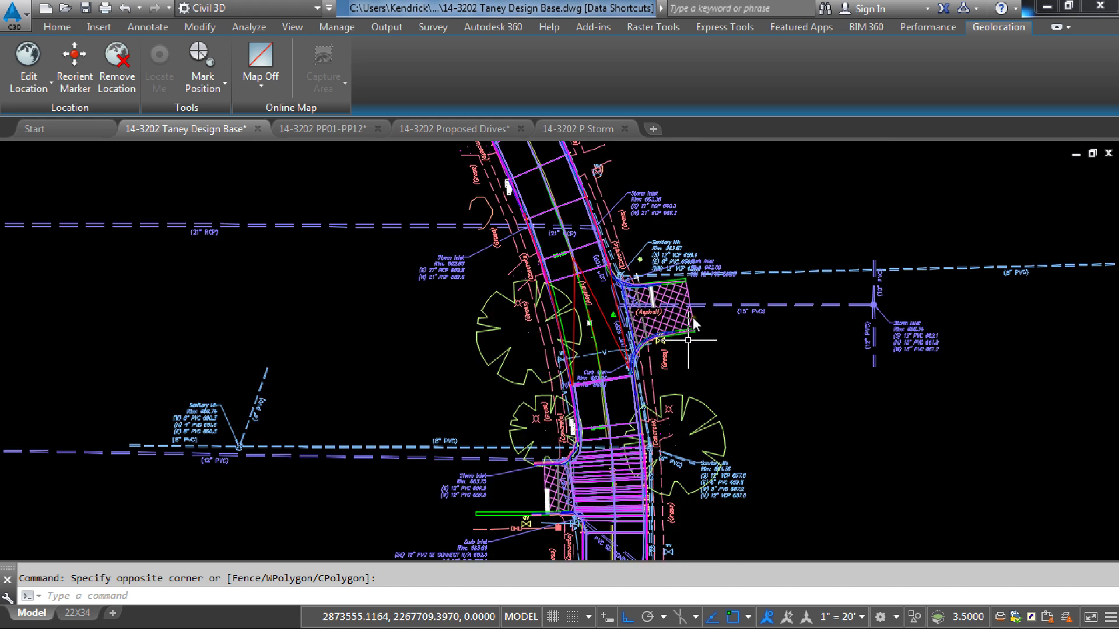
{"action": "scroll", "coordinate": [647, 345], "scroll_direction": "up", "scroll_amount": 2}
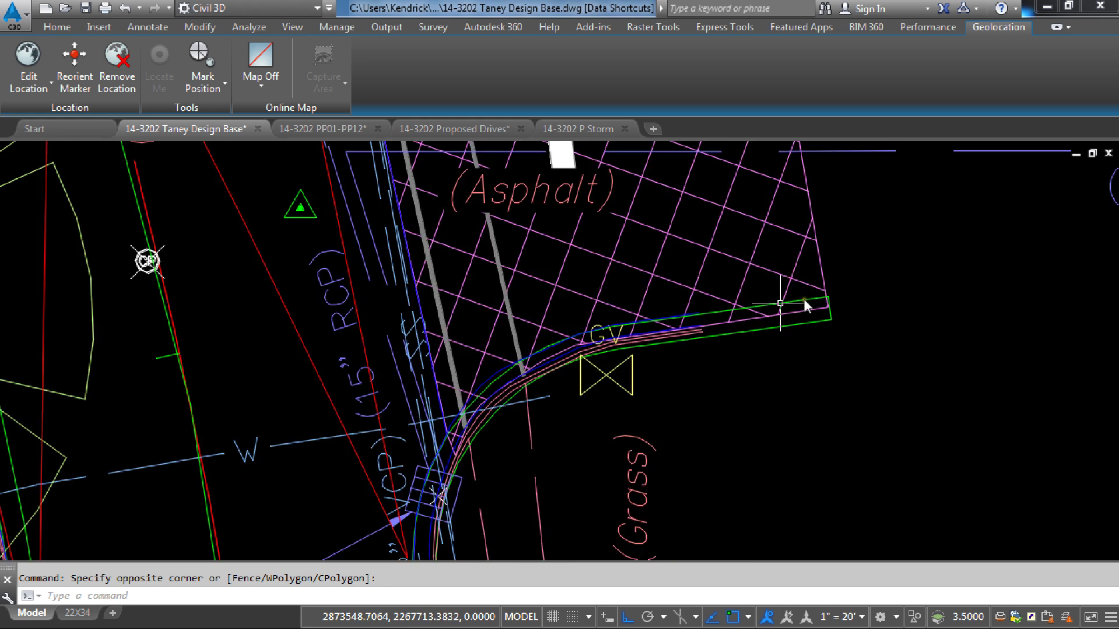
{"action": "scroll", "coordinate": [463, 485], "scroll_direction": "down", "scroll_amount": 3}
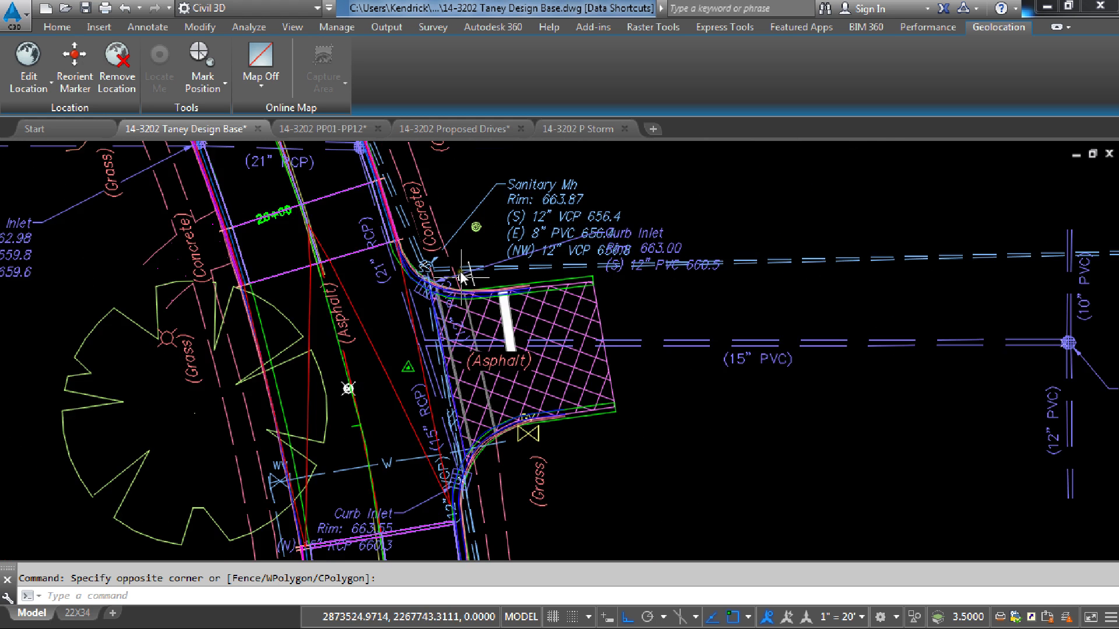
{"action": "scroll", "coordinate": [459, 271], "scroll_direction": "down", "scroll_amount": 4}
{"action": "mouse_move", "coordinate": [460, 271]}
{"action": "middle_mouse_down"}
{"action": "mouse_move", "coordinate": [408, 326]}
{"action": "mouse_move", "coordinate": [362, 414]}
{"action": "middle_mouse_up"}
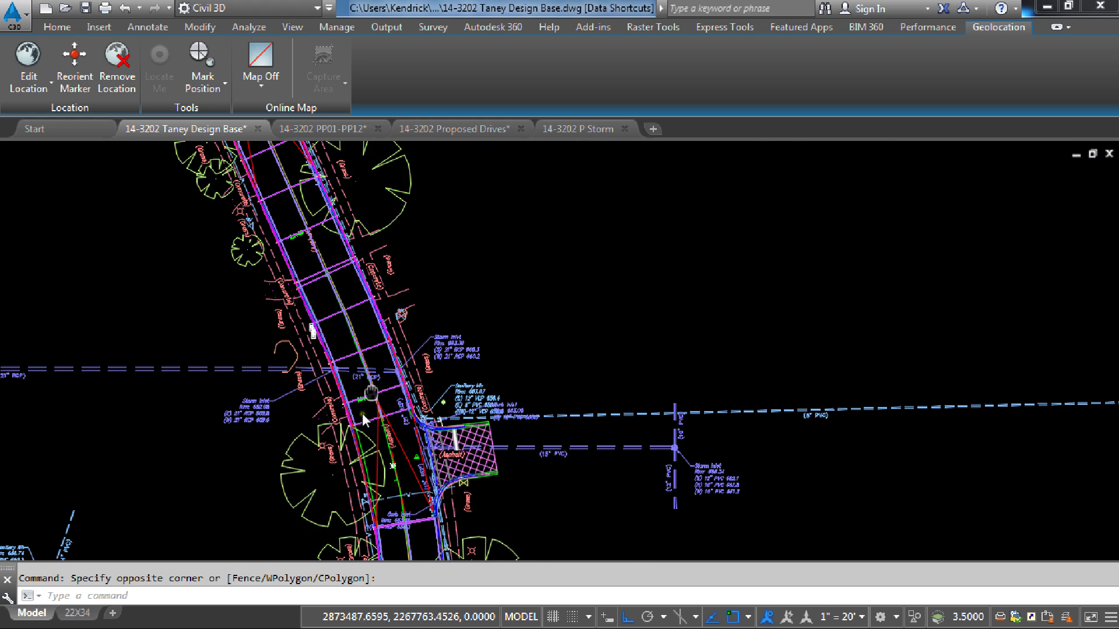
{"action": "scroll", "coordinate": [361, 414], "scroll_direction": "up", "scroll_amount": 2}
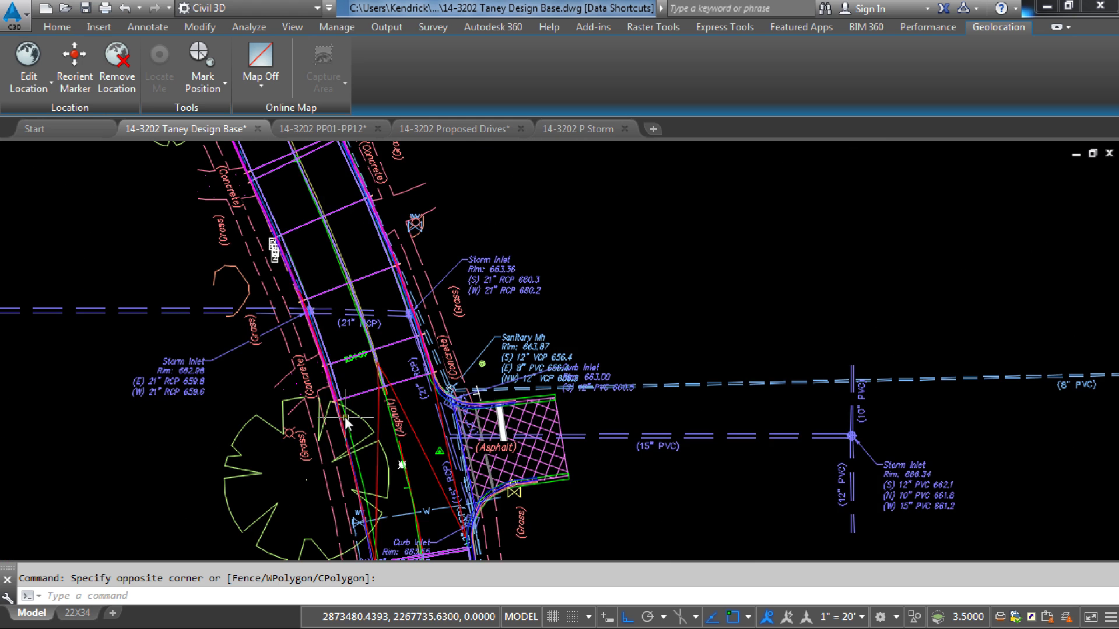
{"action": "scroll", "coordinate": [344, 418], "scroll_direction": "down", "scroll_amount": 8}
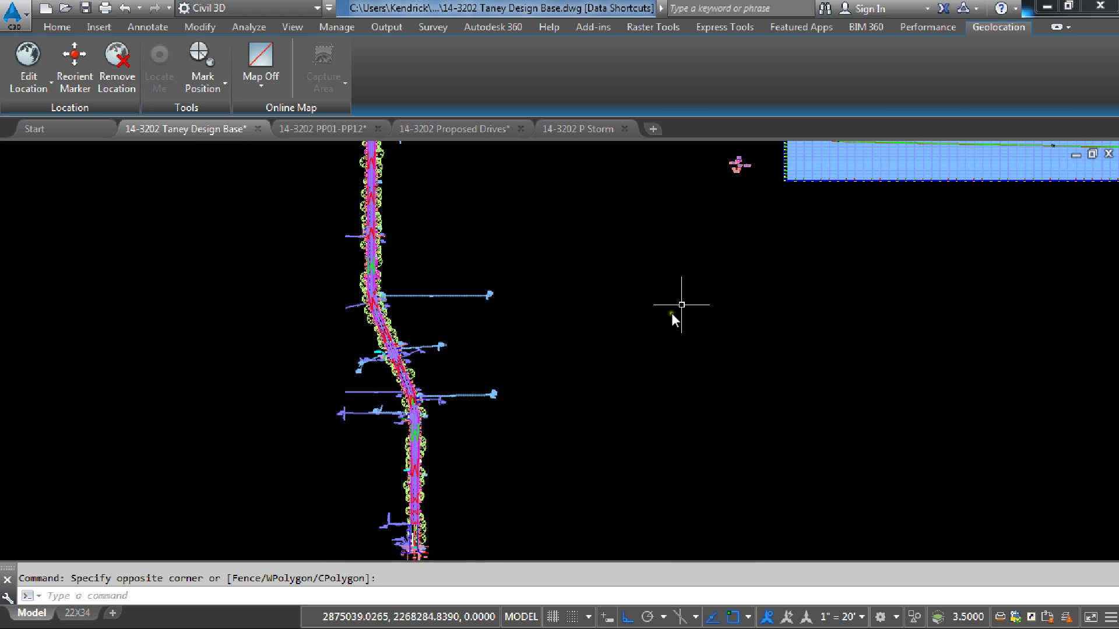
{"action": "mouse_move", "coordinate": [529, 327]}
{"action": "middle_mouse_down"}
{"action": "mouse_move", "coordinate": [574, 391]}
{"action": "mouse_move", "coordinate": [599, 342]}
{"action": "middle_mouse_up"}
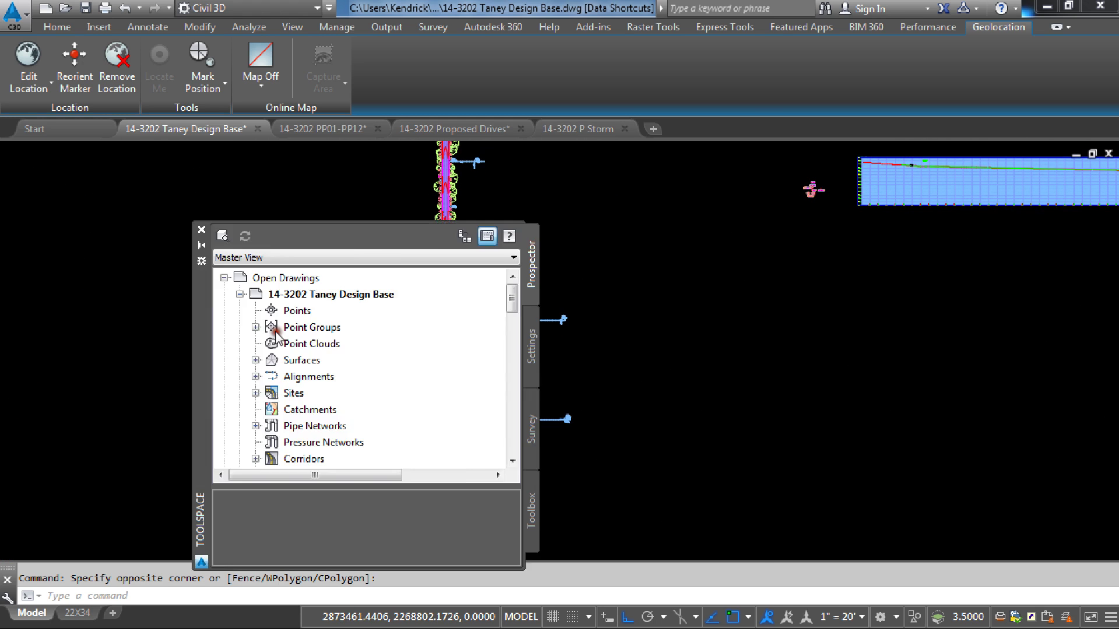
Move the Prospector palette off the road plan and widen it to show full paths
{"action": "mouse_move", "coordinate": [204, 350]}
{"action": "left_mouse_down"}
{"action": "mouse_move", "coordinate": [424, 348]}
{"action": "mouse_move", "coordinate": [554, 289]}
{"action": "left_mouse_up"}
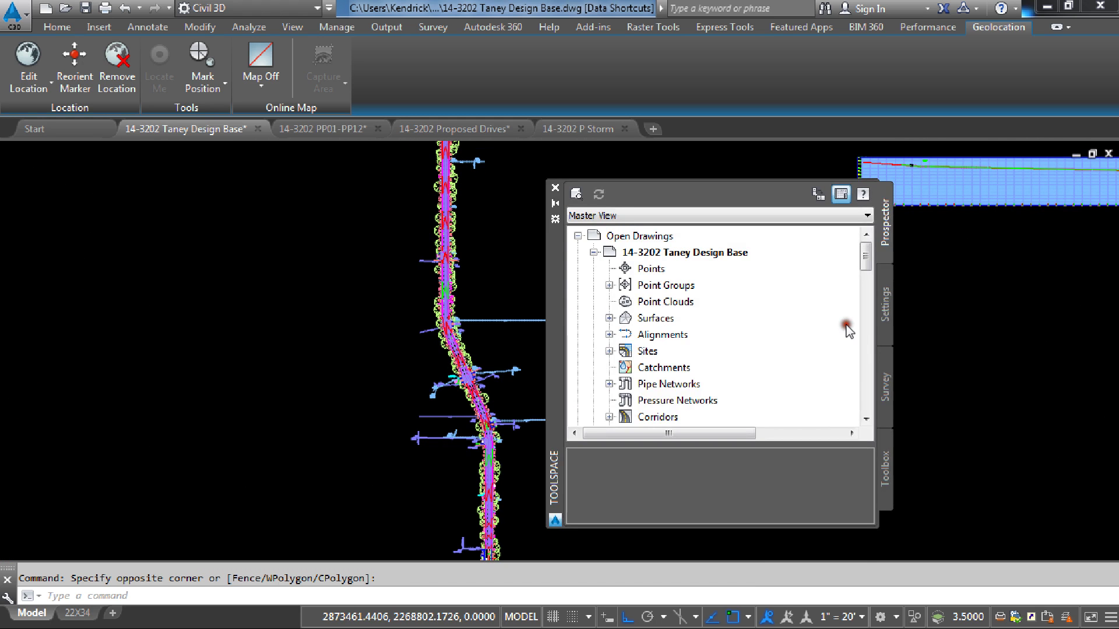
{"action": "left_click_drag", "start_coordinate": [866, 263], "coordinate": [864, 418]}
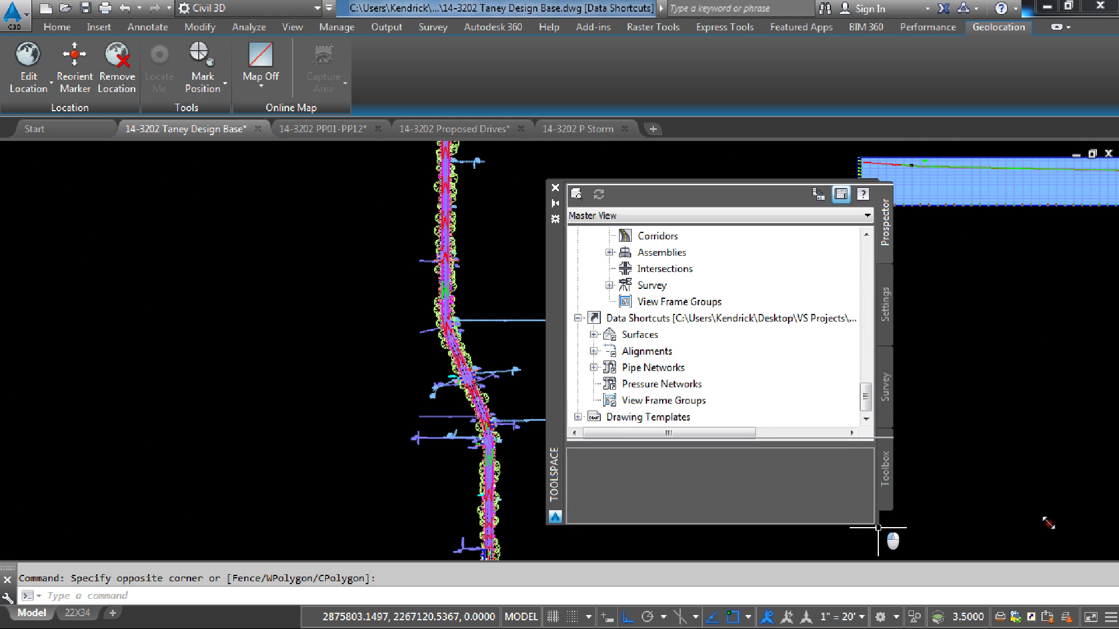
{"action": "left_click_drag", "start_coordinate": [1048, 523], "coordinate": [1052, 524]}
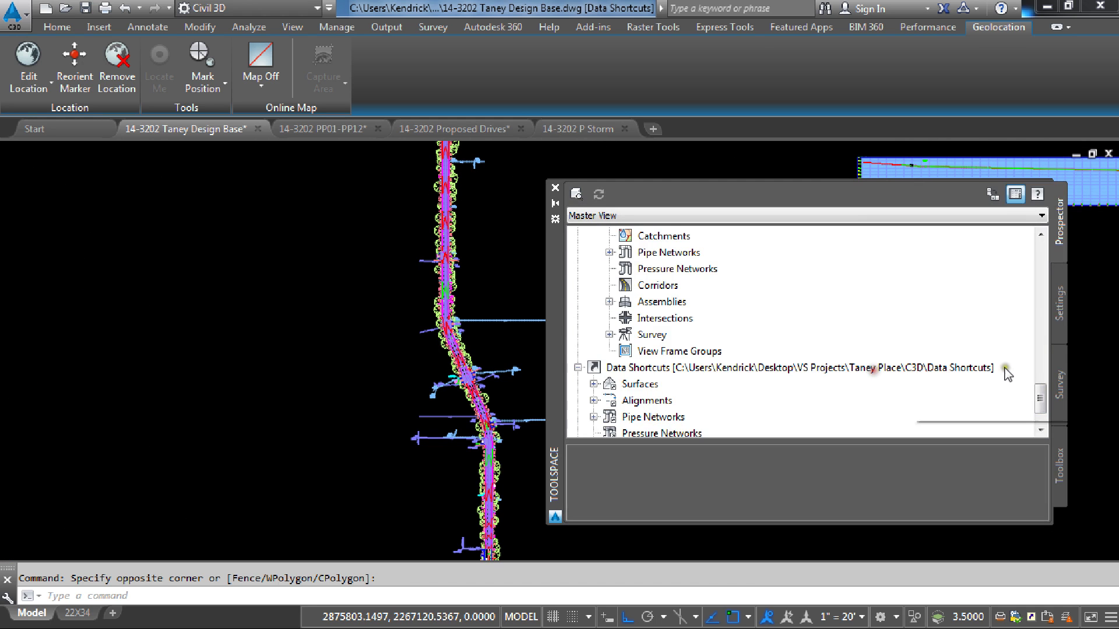
{"action": "scroll", "coordinate": [846, 331], "scroll_direction": "down", "scroll_amount": 1}
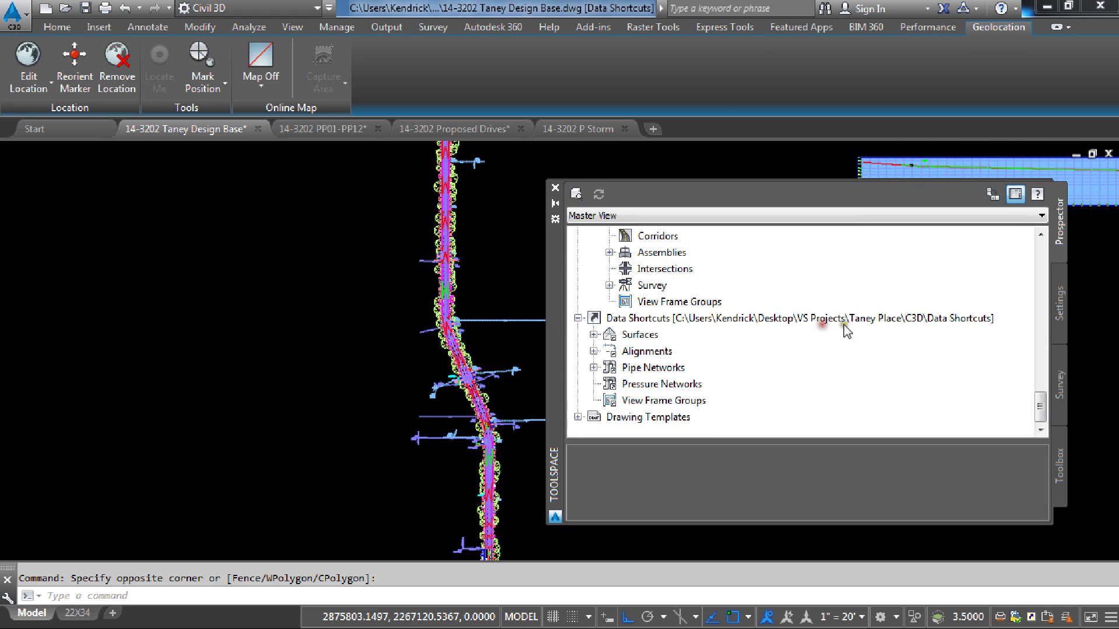
Expand the data-referenced Surfaces and Centerline Alignments to confirm the Taney Place entries
{"action": "left_click", "coordinate": [593, 334]}
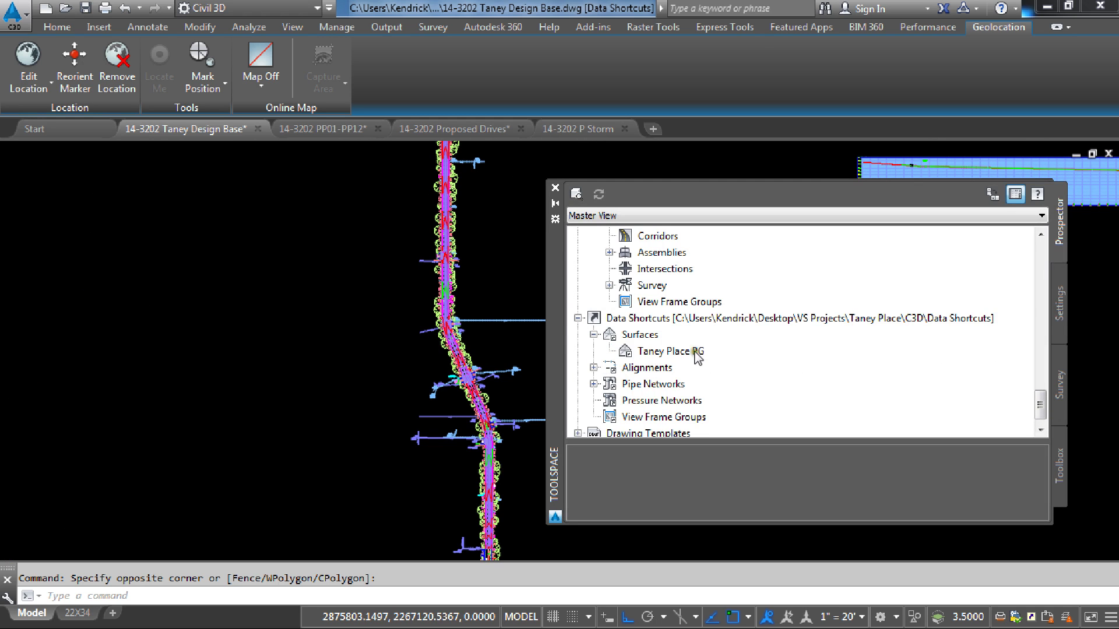
{"action": "left_click", "coordinate": [593, 335]}
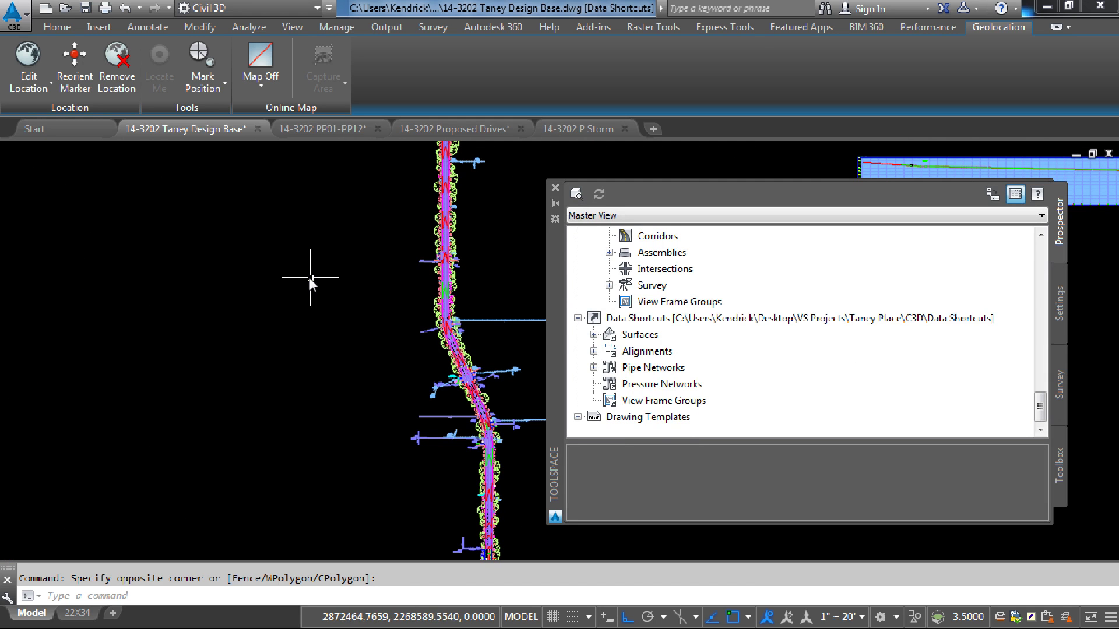
{"action": "left_click", "coordinate": [593, 351]}
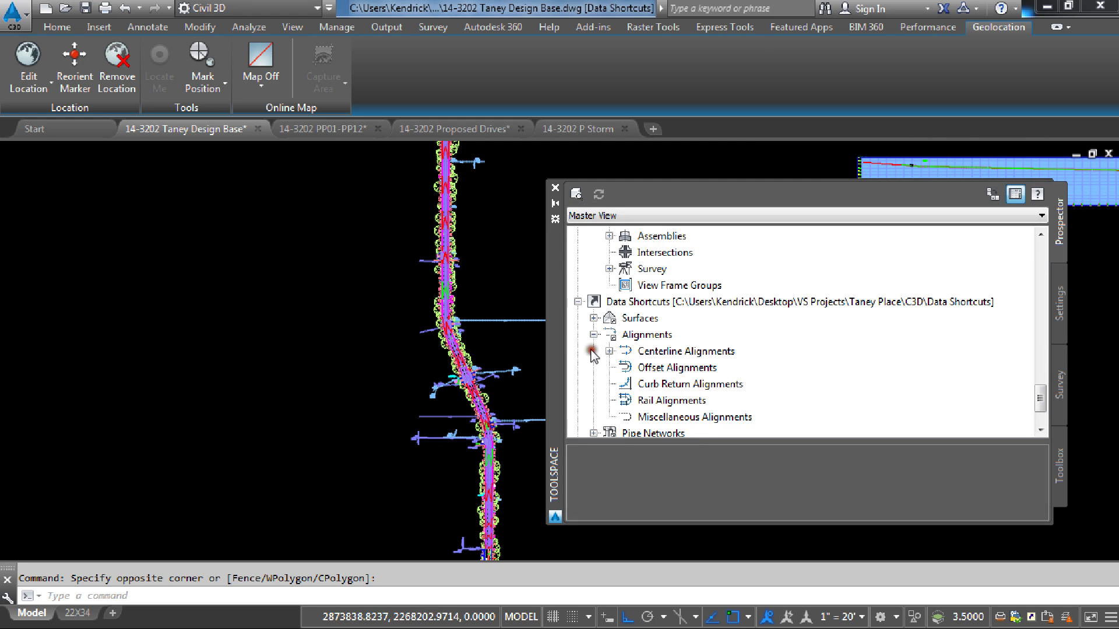
{"action": "left_click", "coordinate": [609, 351]}
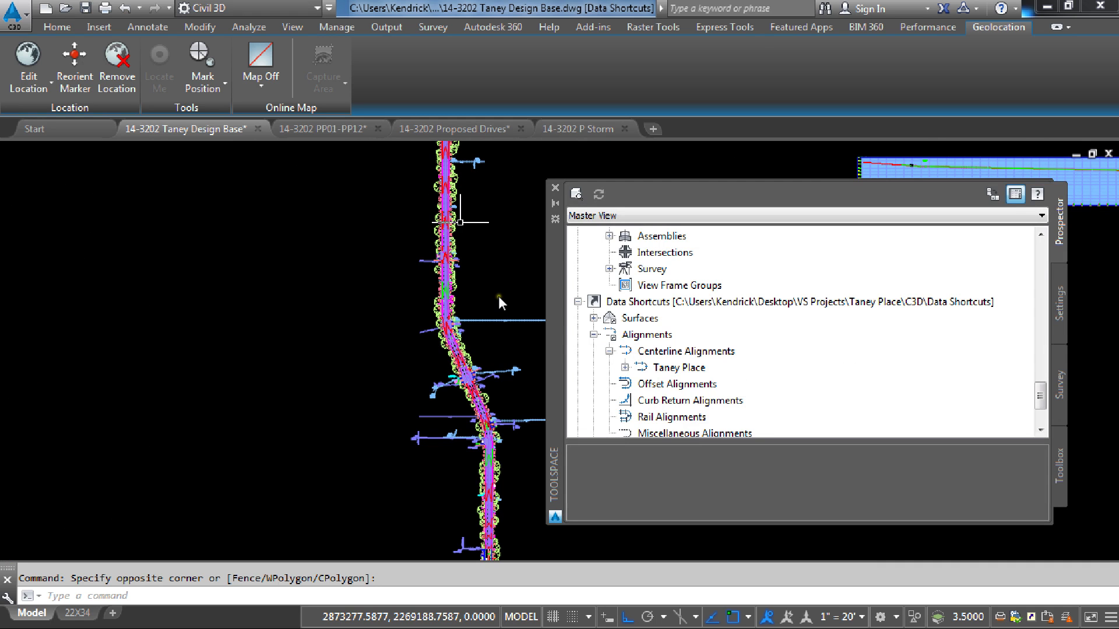
{"action": "left_click", "coordinate": [609, 350]}
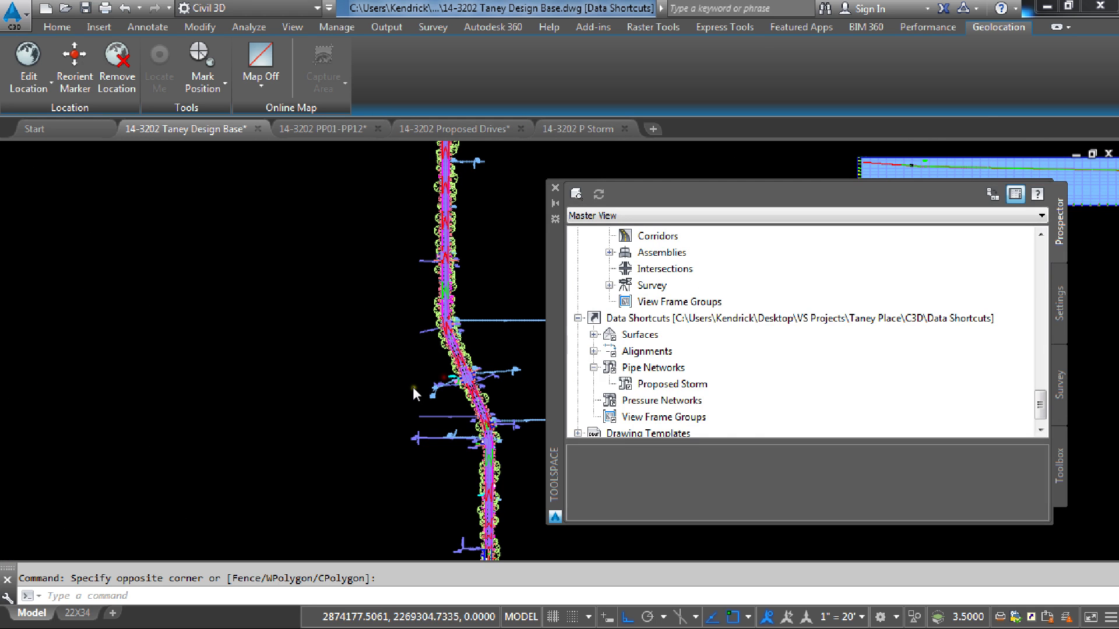
Zoom and pan around the corridor, then drag the Toolspace off the drawing area
{"action": "scroll", "coordinate": [424, 325], "scroll_direction": "up", "scroll_amount": 5}
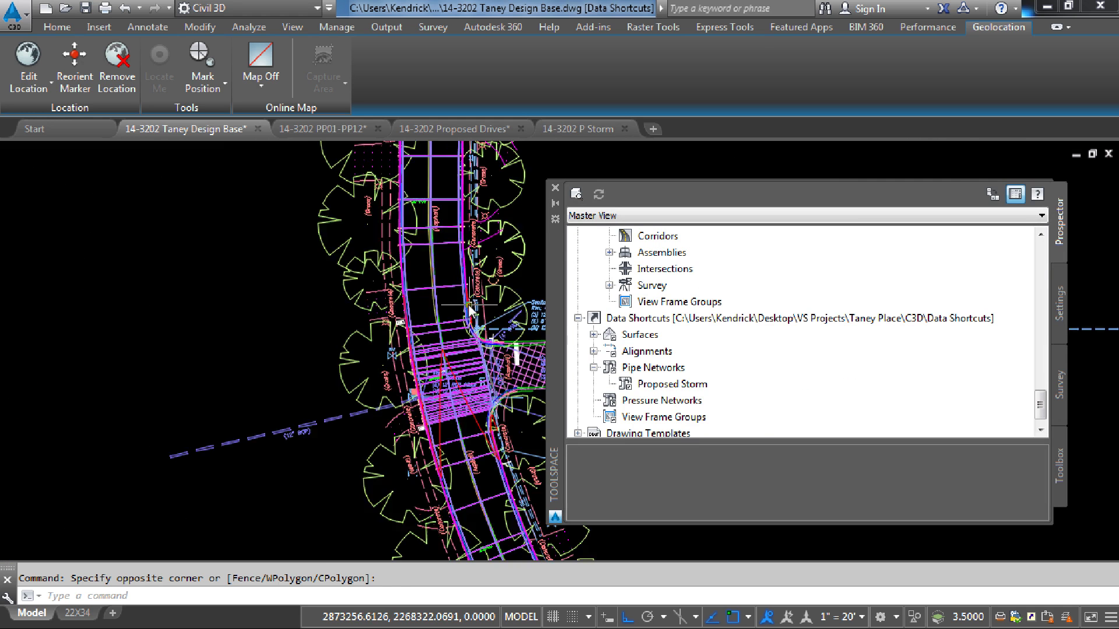
{"action": "scroll", "coordinate": [350, 365], "scroll_direction": "down", "scroll_amount": 5}
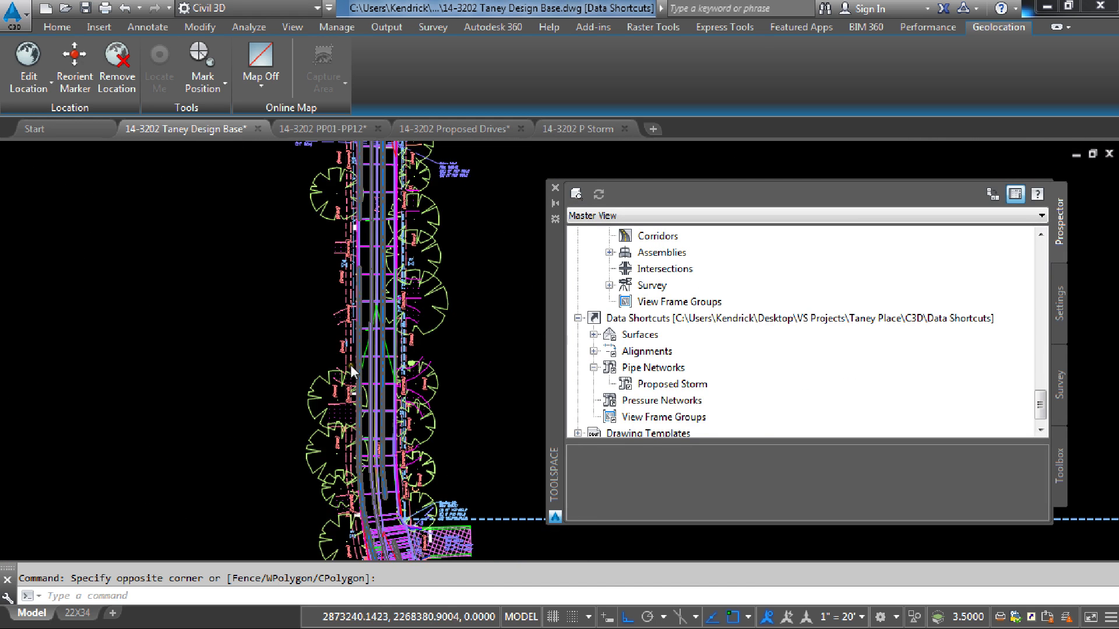
{"action": "scroll", "coordinate": [366, 391], "scroll_direction": "down", "scroll_amount": 4}
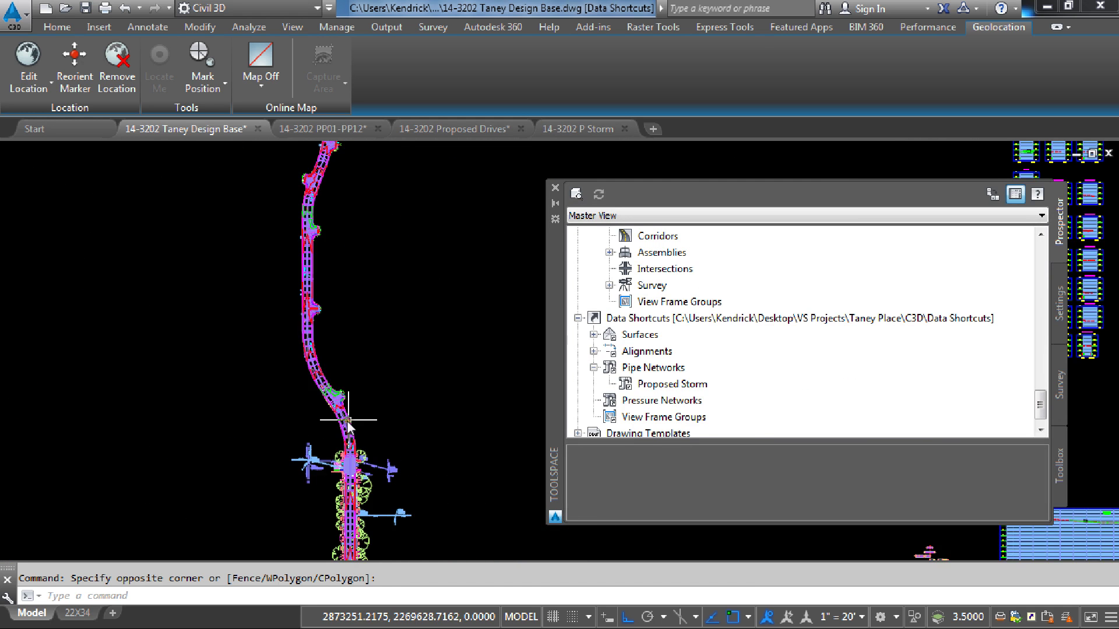
{"action": "scroll", "coordinate": [356, 395], "scroll_direction": "down", "scroll_amount": 3}
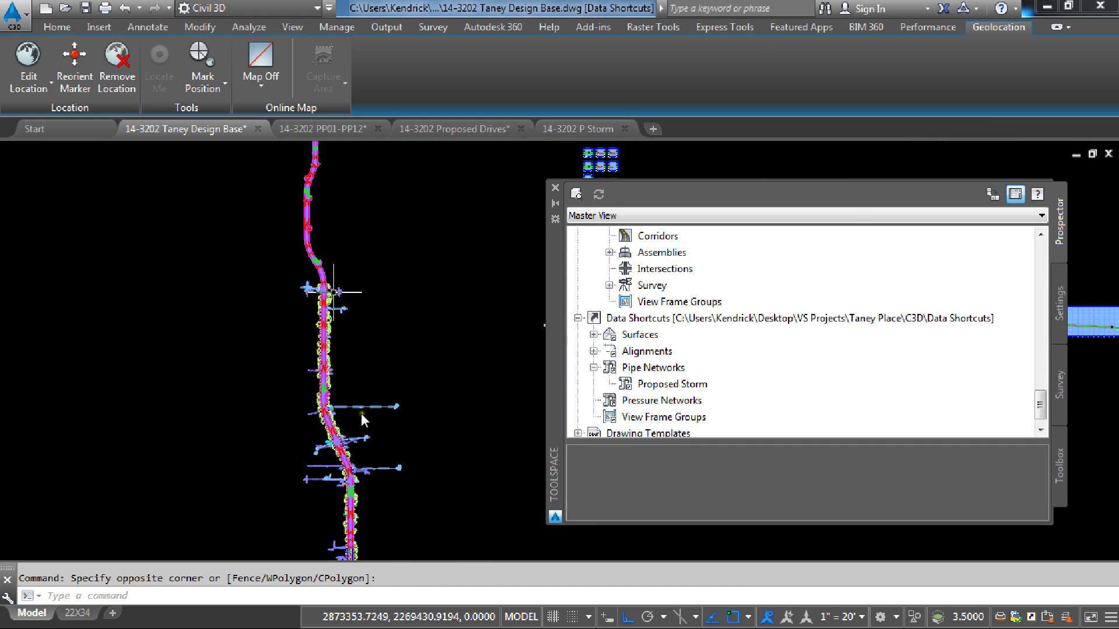
{"action": "middle_click_drag", "start_coordinate": [361, 413], "coordinate": [349, 317]}
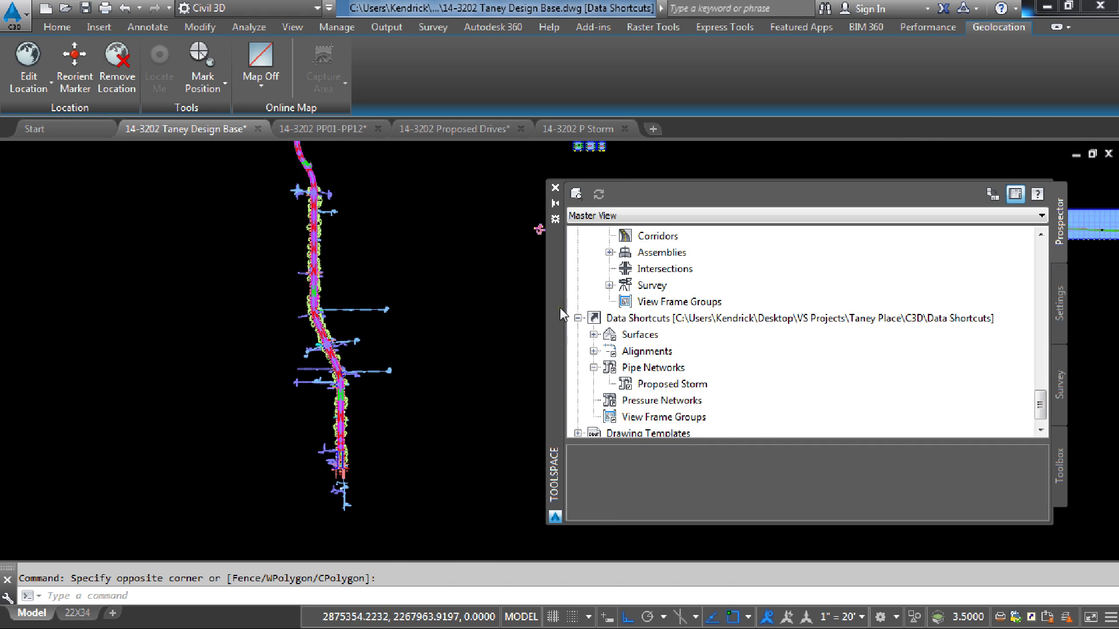
{"action": "mouse_move", "coordinate": [550, 334]}
{"action": "left_mouse_down"}
{"action": "mouse_move", "coordinate": [449, 389]}
{"action": "mouse_move", "coordinate": [490, 378]}
{"action": "left_mouse_up"}
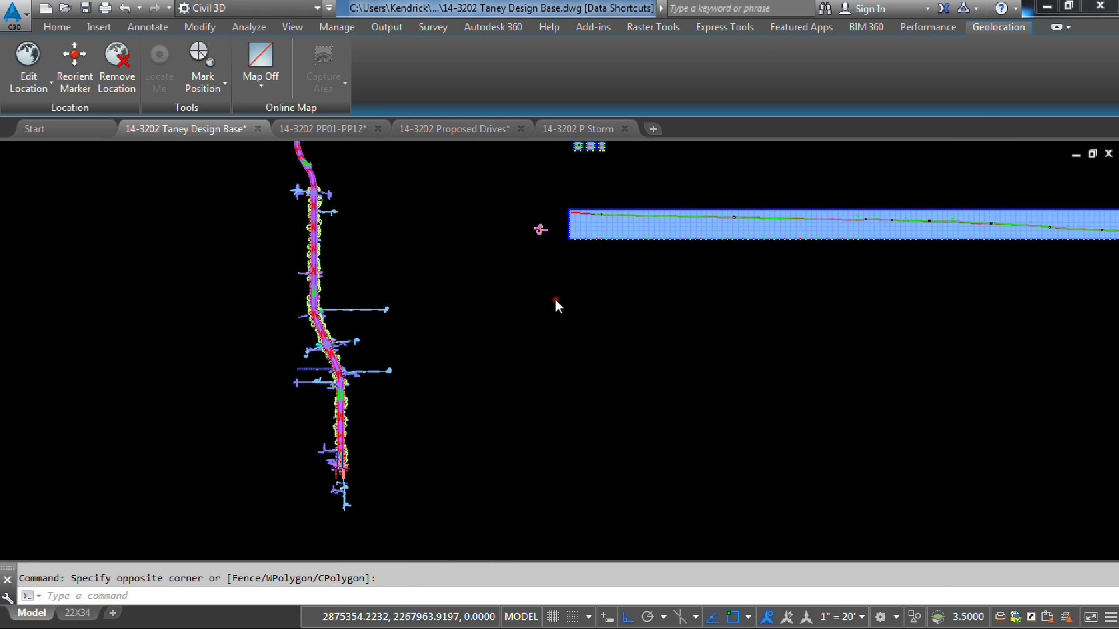
Switch to the 14-3202 PP01-PP12 sheet drawing to view its External References list
{"action": "left_click", "coordinate": [340, 128]}
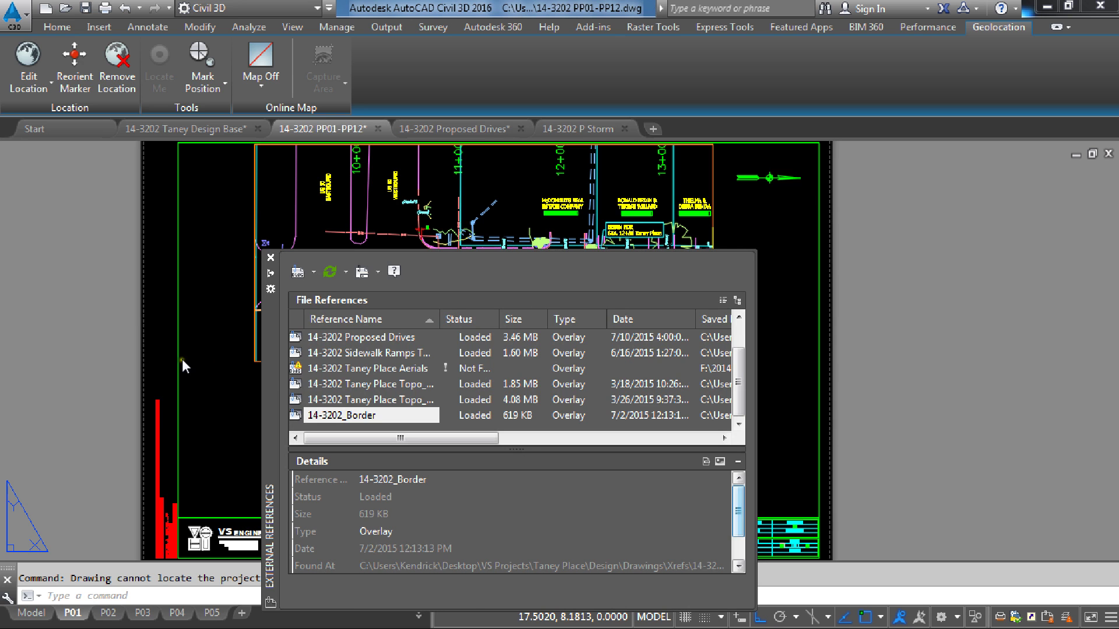
Return the P01 sheet to paper space and close the External References palette
{"action": "double_click", "coordinate": [131, 312]}
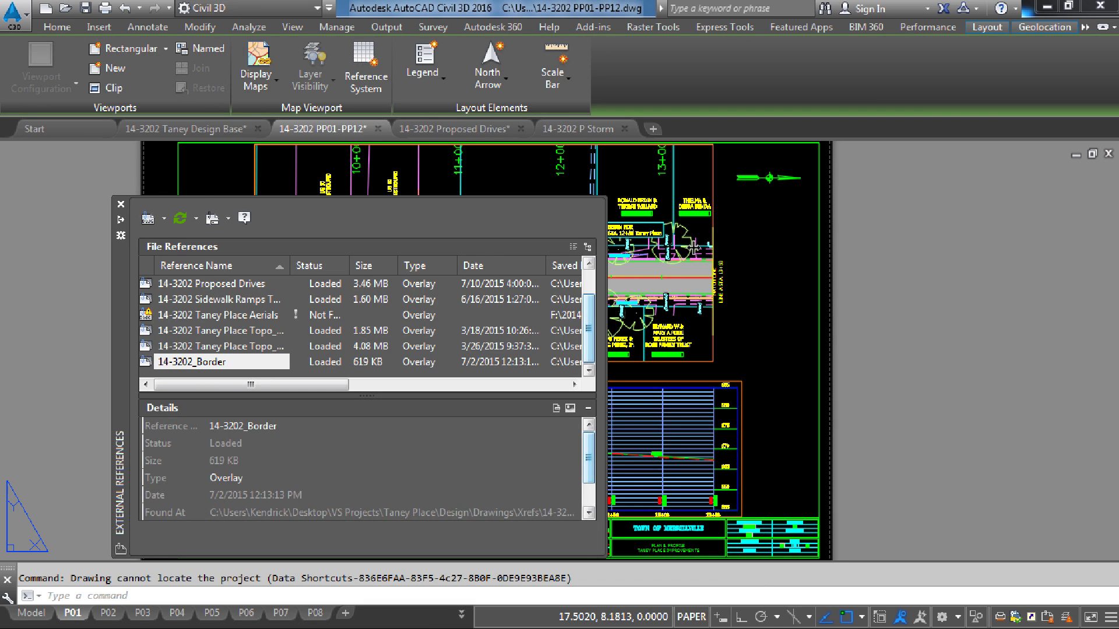
{"action": "left_click", "coordinate": [696, 273]}
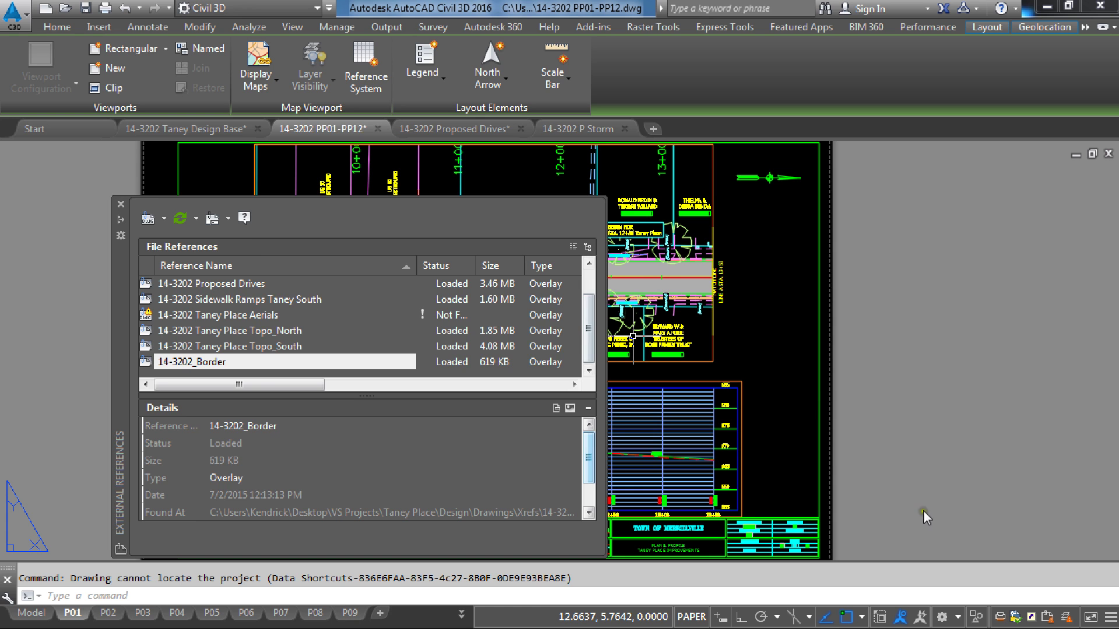
{"action": "left_click", "coordinate": [121, 204]}
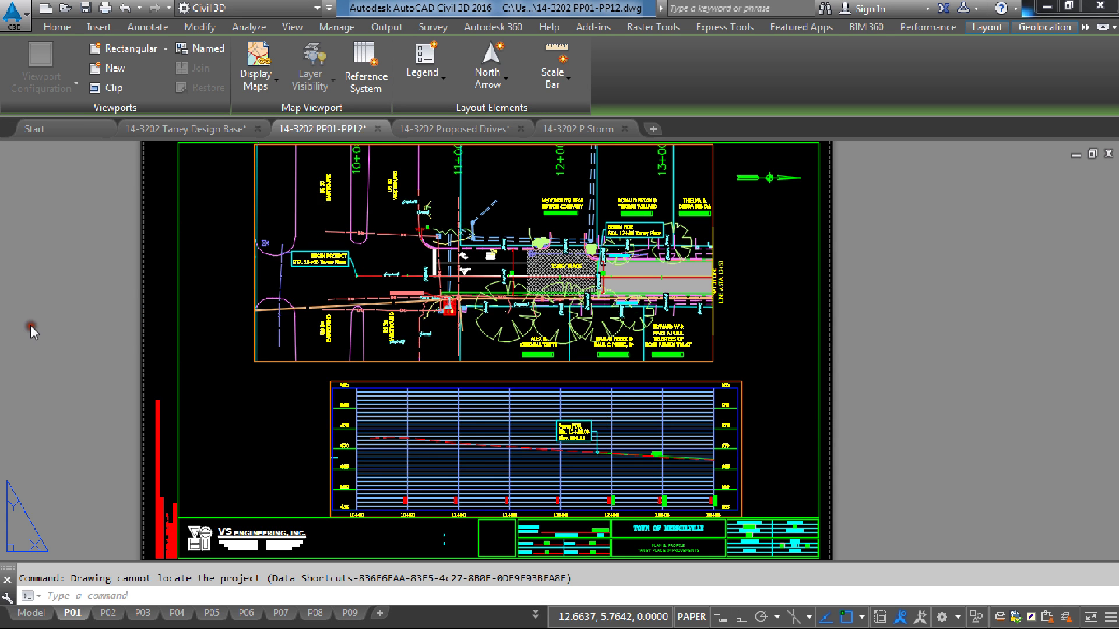
Cancel the selection window and bring up the Prospector Data Shortcuts tree over the sheet
{"action": "left_click", "coordinate": [266, 432]}
{"action": "left_click", "coordinate": [346, 386]}
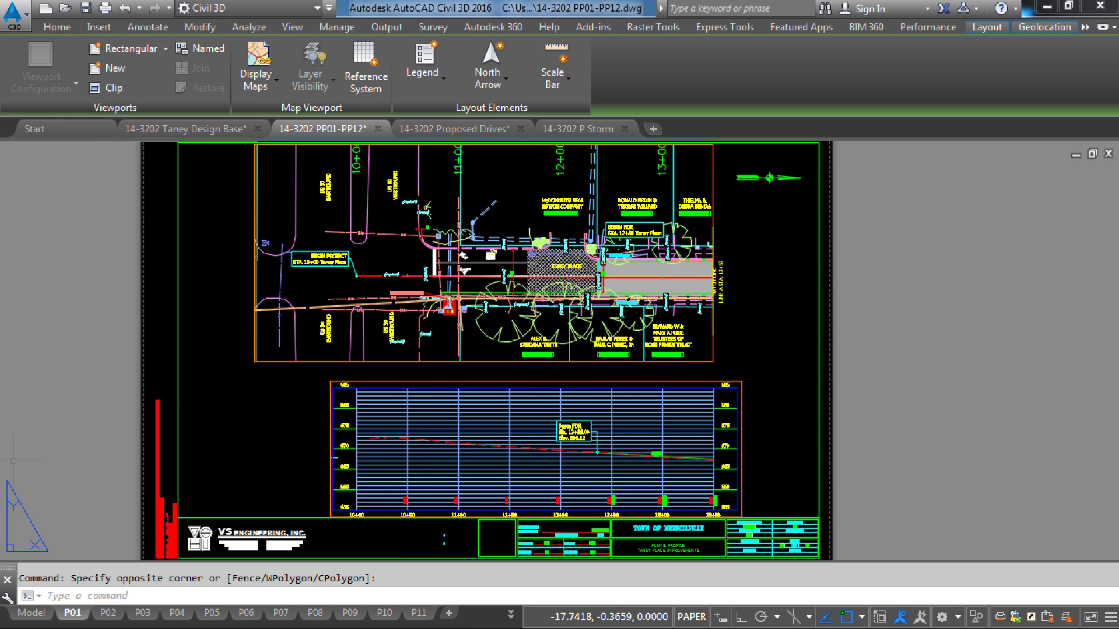
{"action": "mouse_move", "coordinate": [13, 461]}
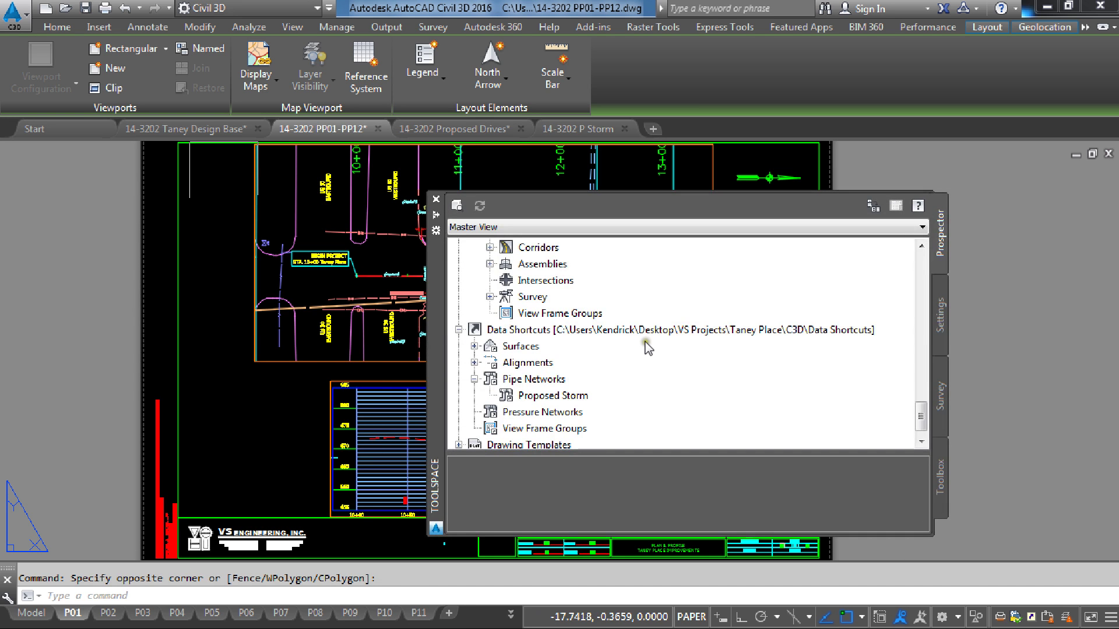
{"action": "left_click", "coordinate": [474, 346]}
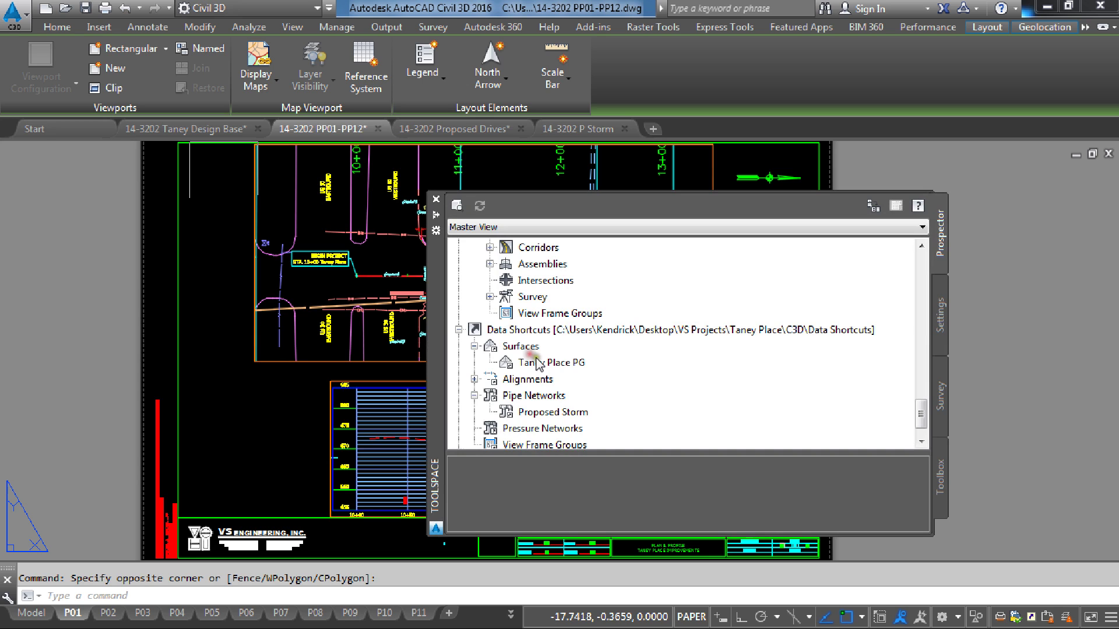
{"action": "left_click", "coordinate": [474, 346]}
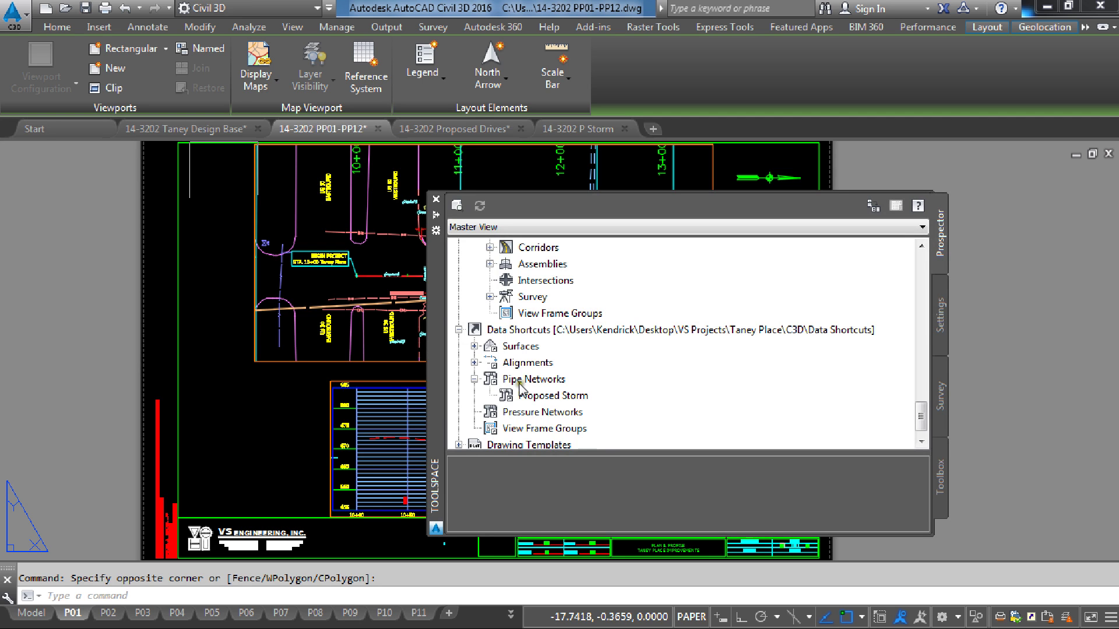
{"action": "left_click", "coordinate": [474, 363]}
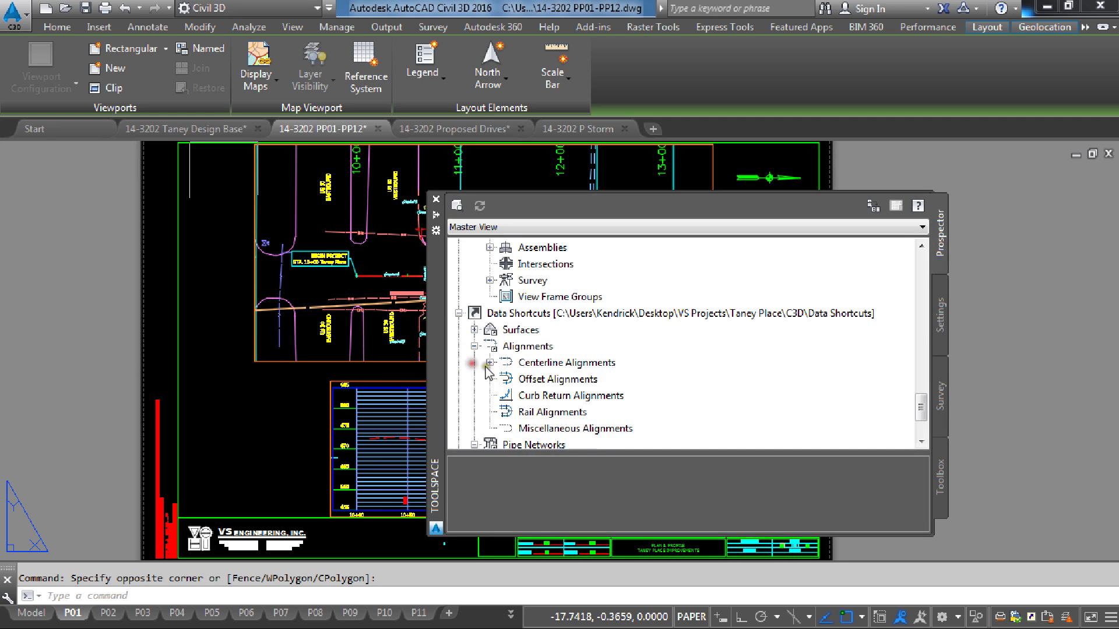
{"action": "left_click", "coordinate": [490, 363]}
{"action": "left_click", "coordinate": [555, 382]}
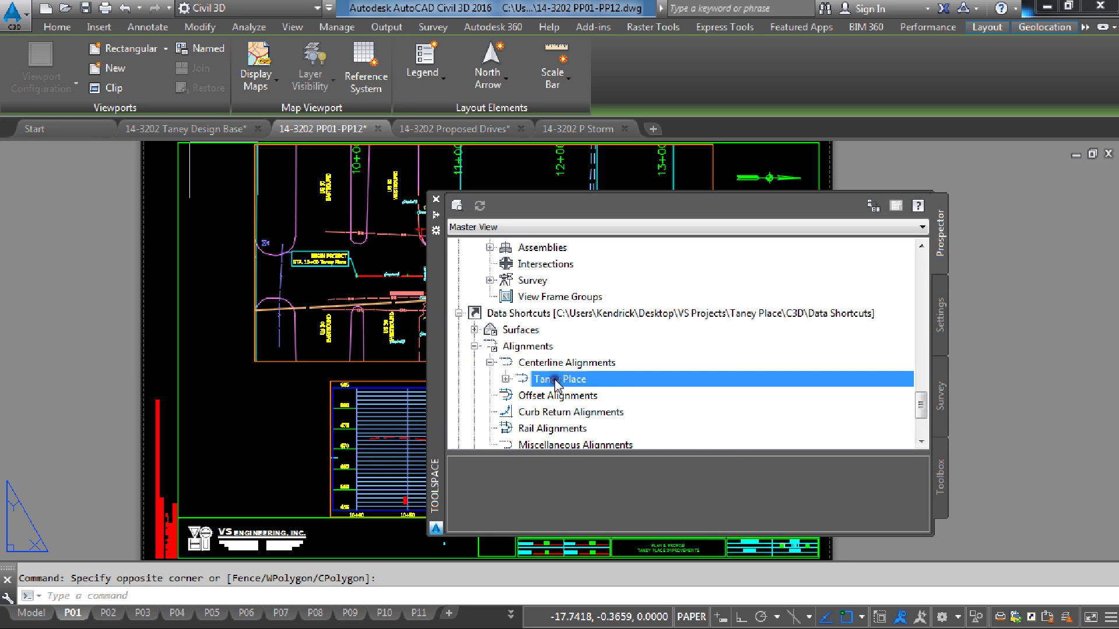
{"action": "right_click", "coordinate": [555, 381]}
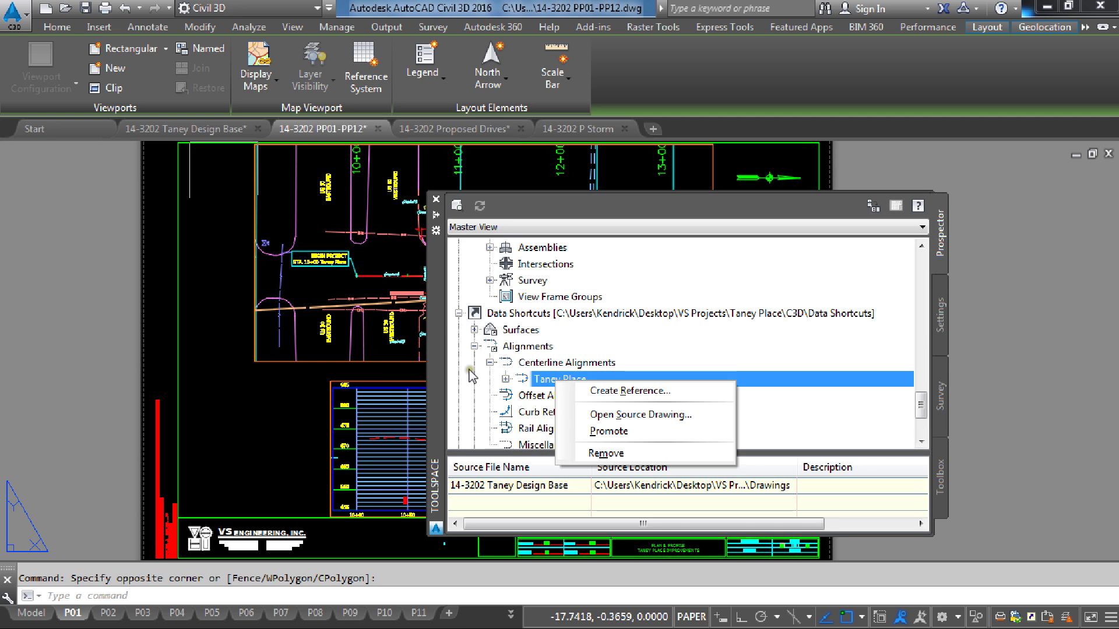
{"action": "left_click", "coordinate": [474, 346]}
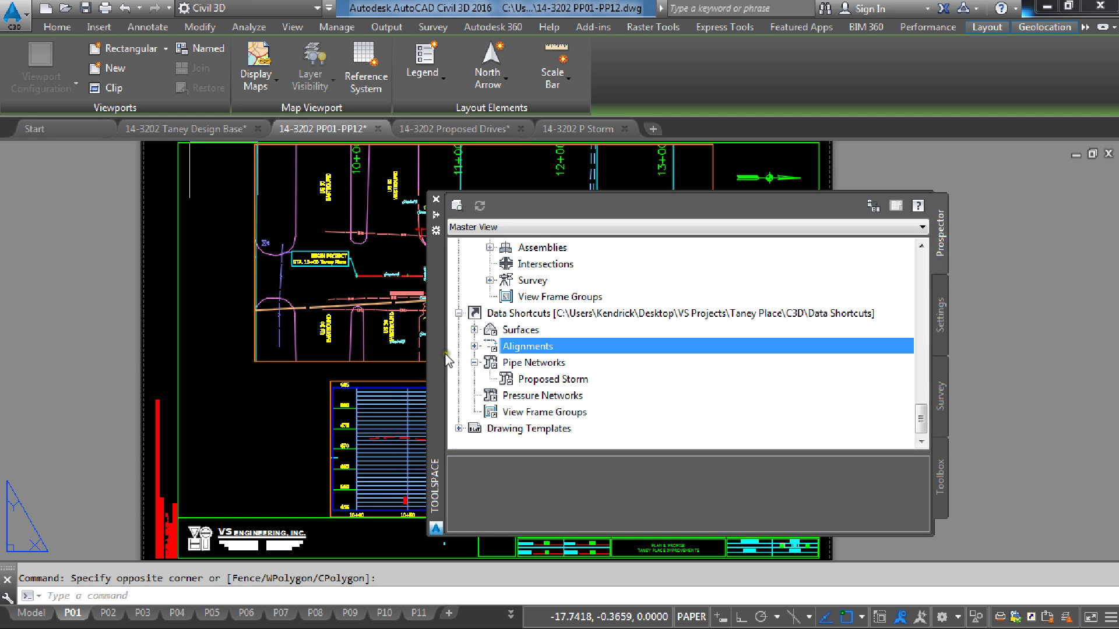
{"action": "left_click", "coordinate": [474, 363]}
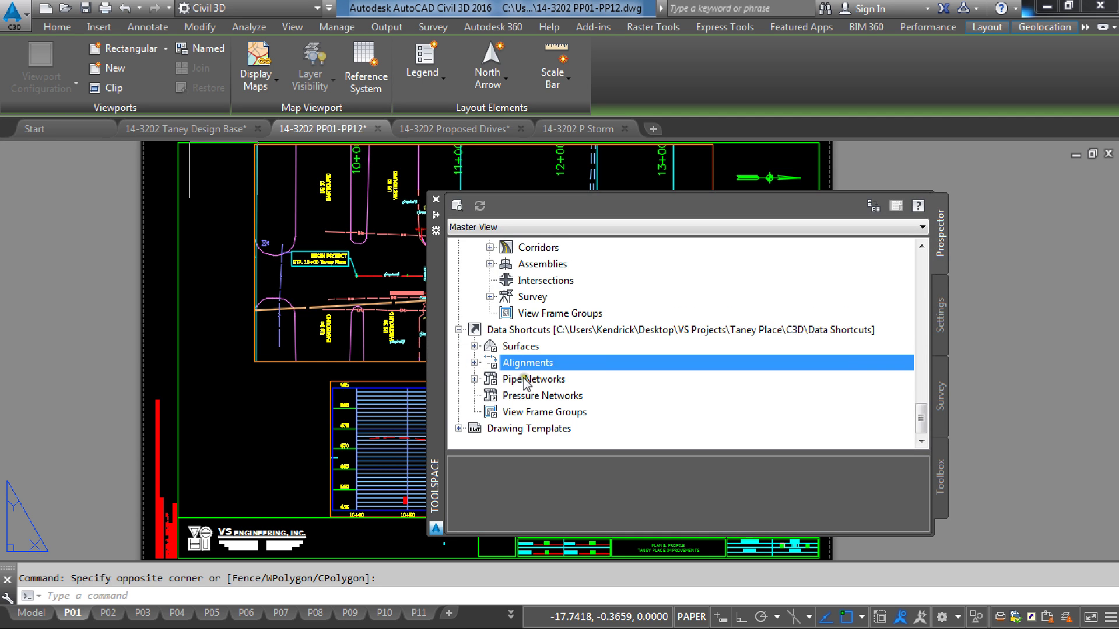
{"action": "left_click", "coordinate": [476, 379]}
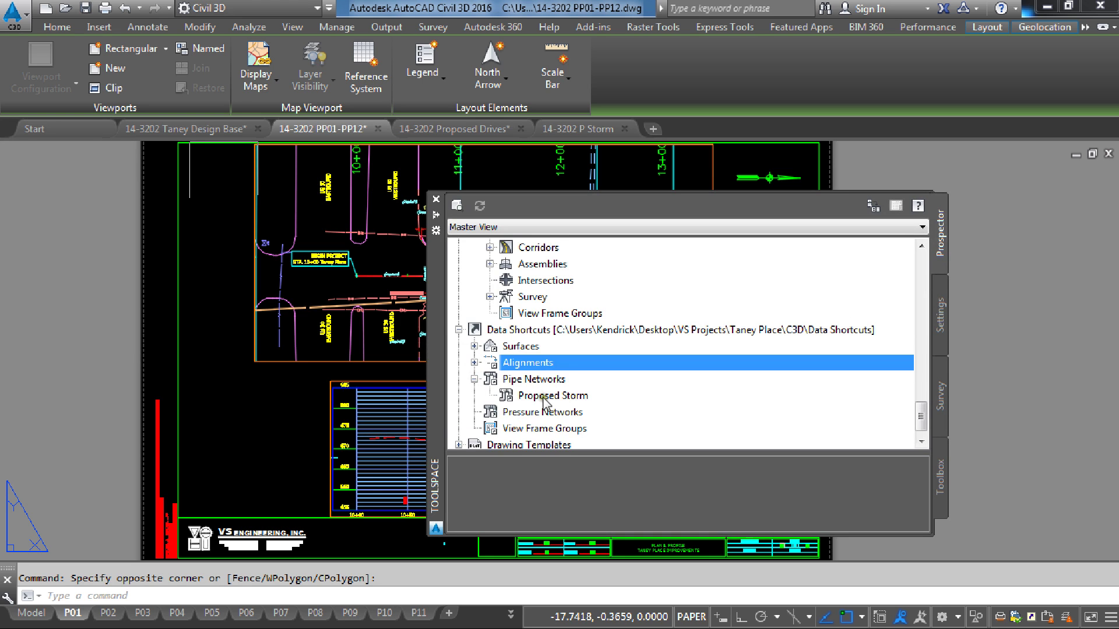
{"action": "right_click", "coordinate": [540, 397]}
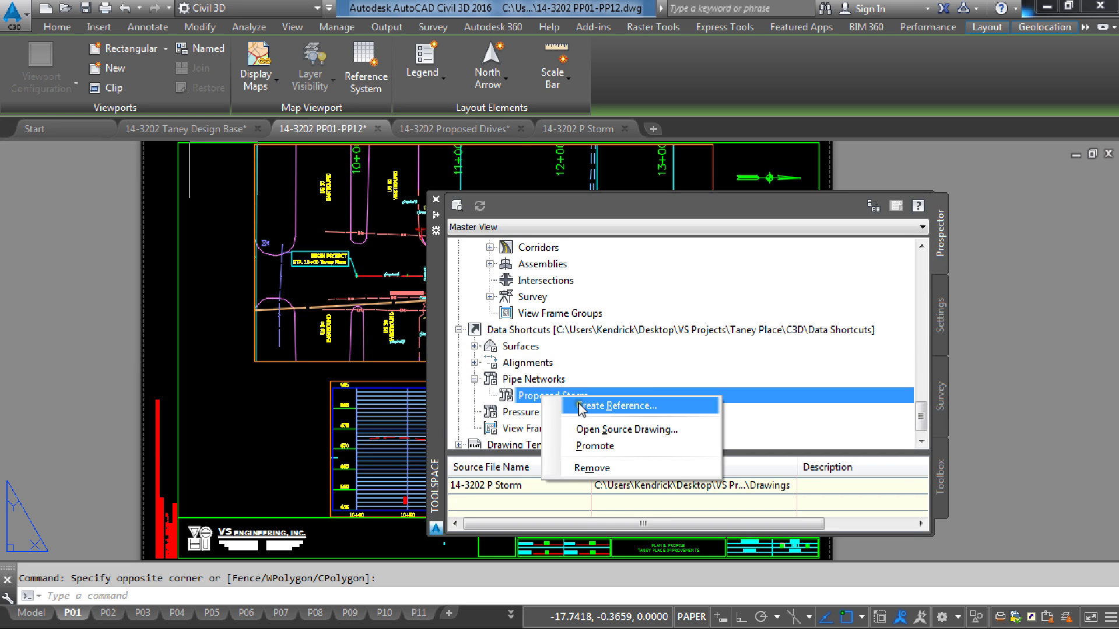
{"action": "left_click", "coordinate": [475, 380]}
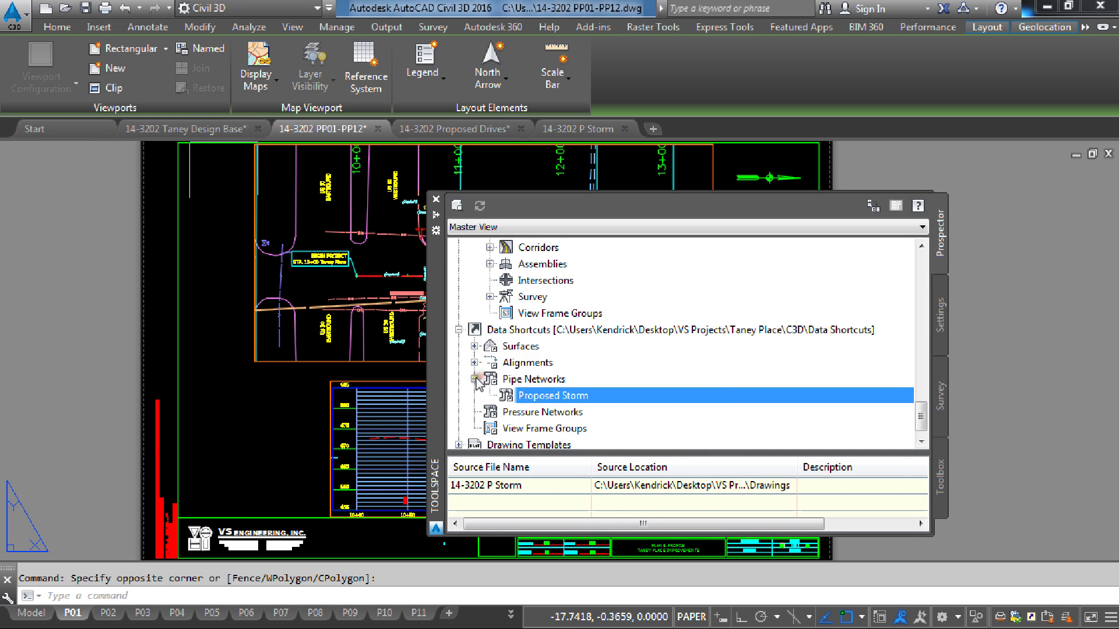
{"action": "left_click", "coordinate": [476, 379]}
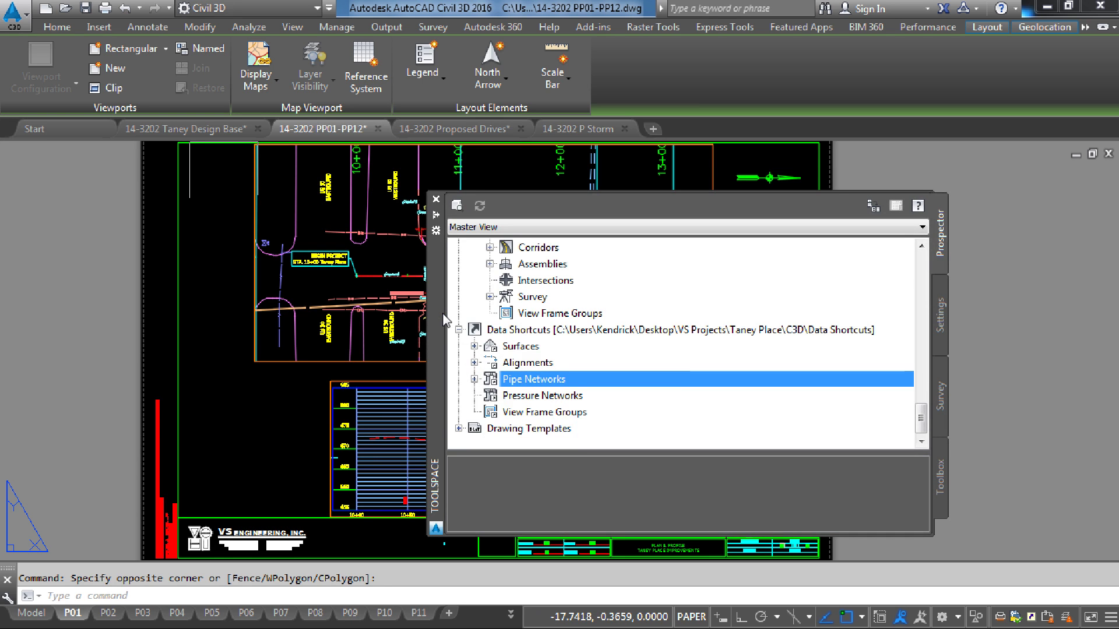
Move the palette aside and zoom out from the profile close-up to the full PP01 sheet
{"action": "mouse_move", "coordinate": [436, 318]}
{"action": "left_mouse_down"}
{"action": "mouse_move", "coordinate": [219, 334]}
{"action": "mouse_move", "coordinate": [327, 322]}
{"action": "mouse_move", "coordinate": [216, 361]}
{"action": "mouse_move", "coordinate": [258, 339]}
{"action": "mouse_move", "coordinate": [1118, 350]}
{"action": "left_mouse_up"}
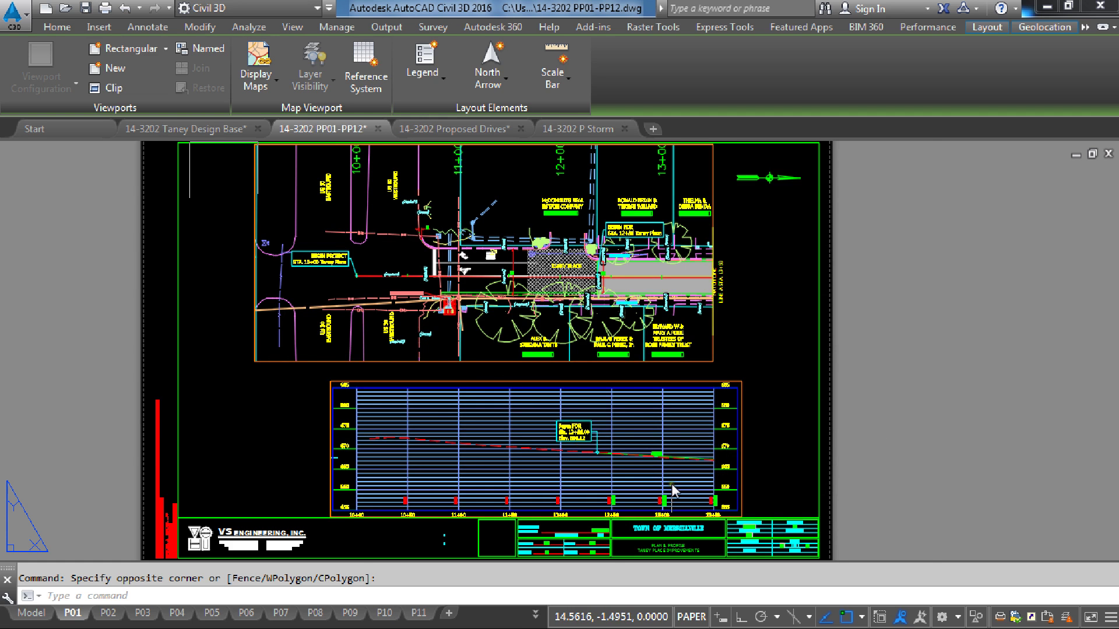
{"action": "scroll", "coordinate": [670, 482], "scroll_direction": "up", "scroll_amount": 2}
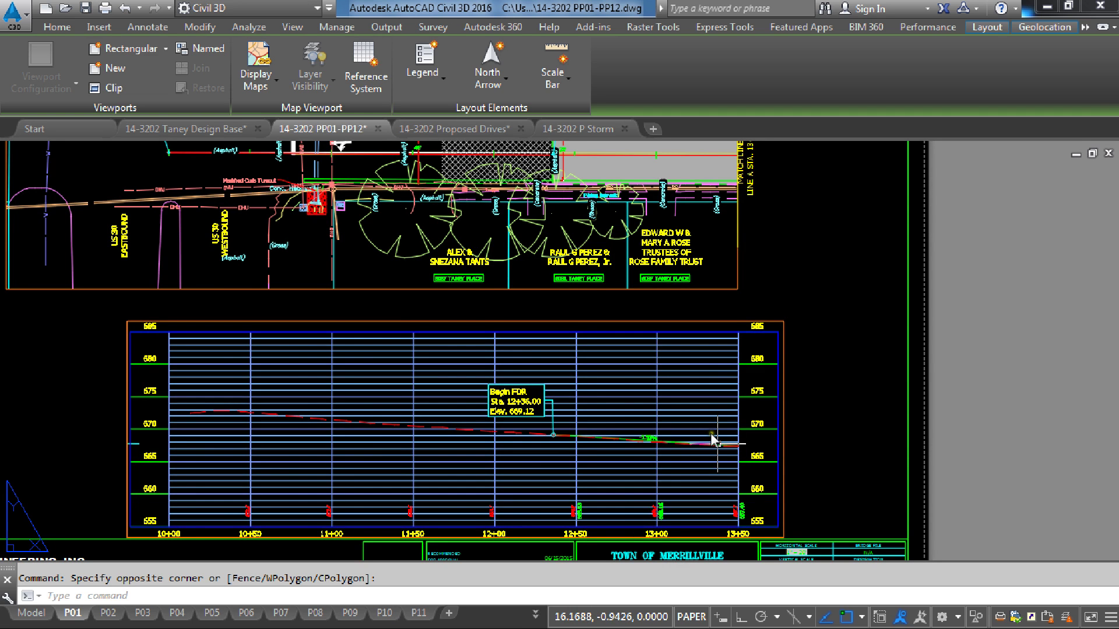
{"action": "middle_click_drag", "start_coordinate": [712, 441], "coordinate": [708, 400]}
{"action": "scroll", "coordinate": [708, 399], "scroll_direction": "up", "scroll_amount": 6}
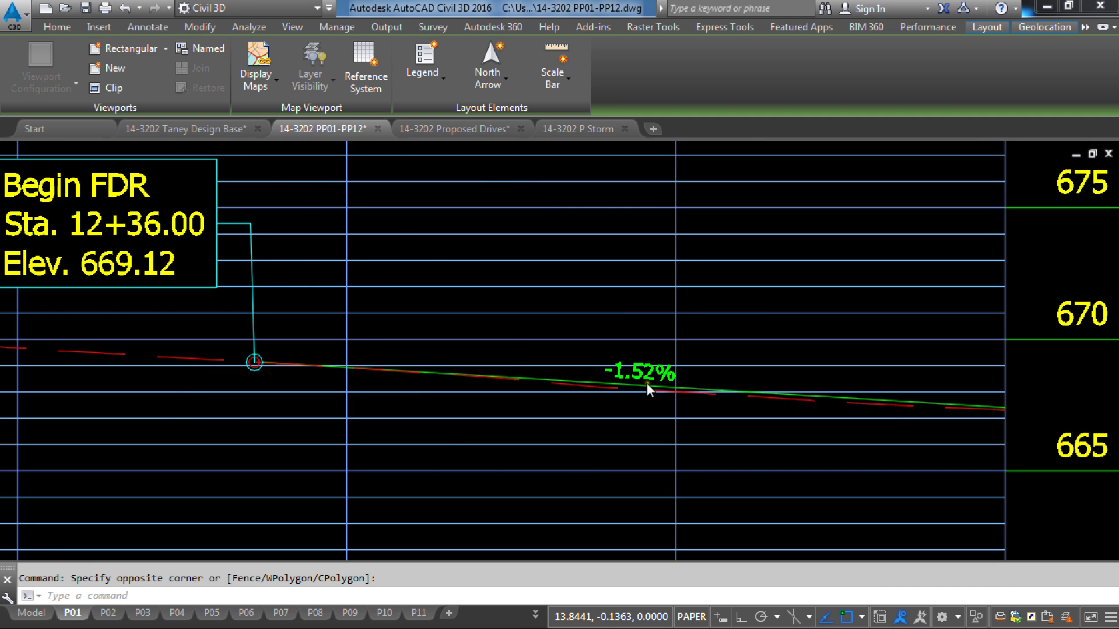
{"action": "scroll", "coordinate": [645, 383], "scroll_direction": "down", "scroll_amount": 8}
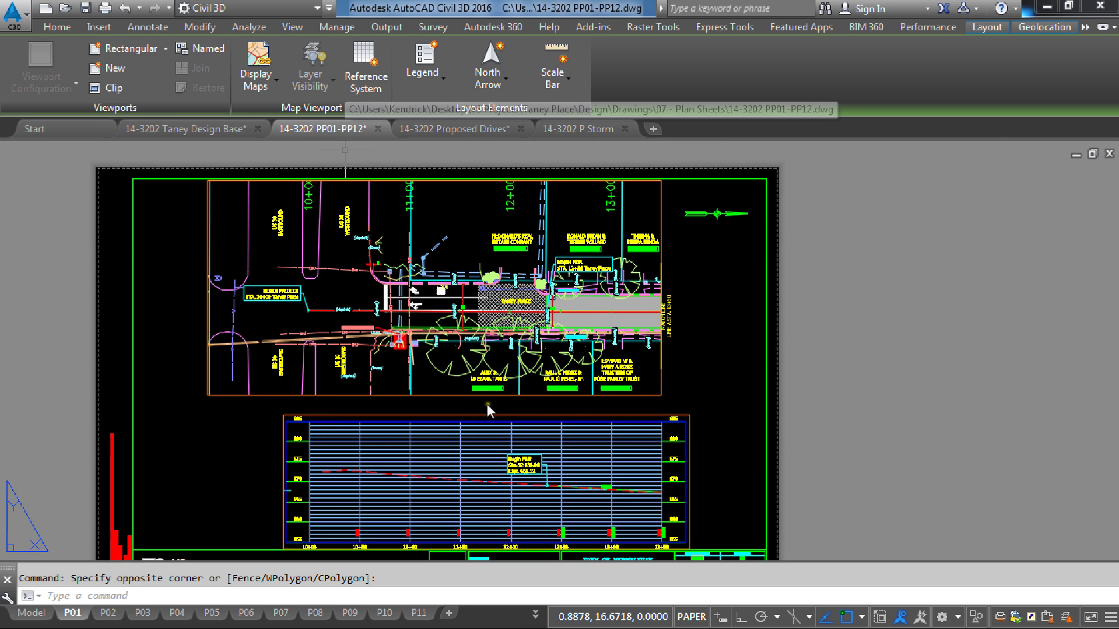
Switch to the 14-3202 P Storm drawing and zoom along the corridor to the hatched driveway
{"action": "left_click", "coordinate": [582, 129]}
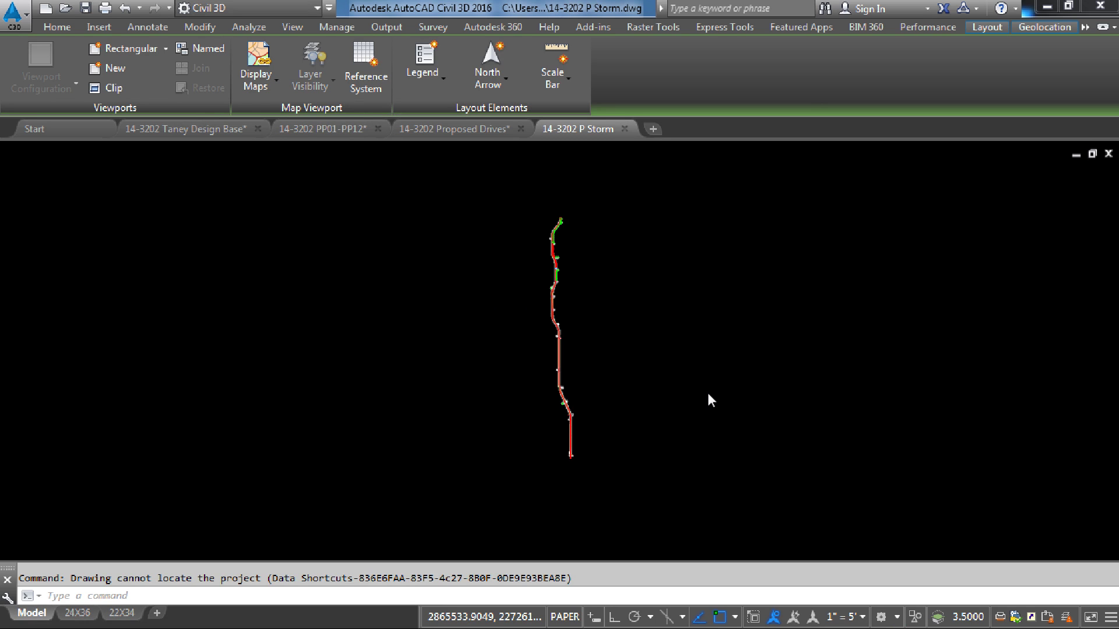
{"action": "left_click", "coordinate": [745, 407]}
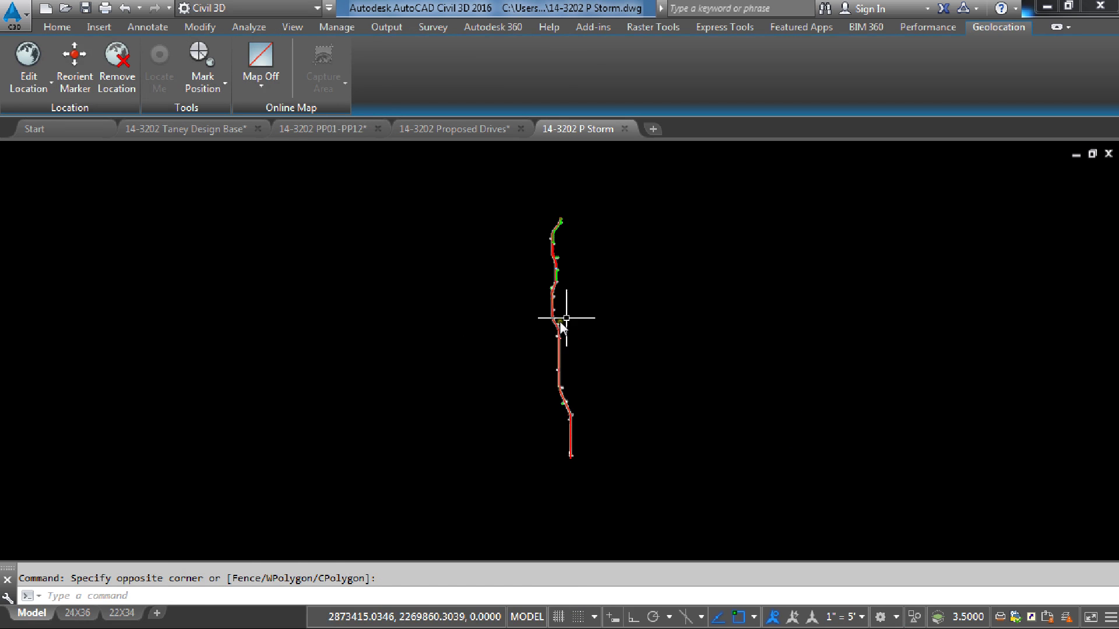
{"action": "scroll", "coordinate": [562, 323], "scroll_direction": "up", "scroll_amount": 8}
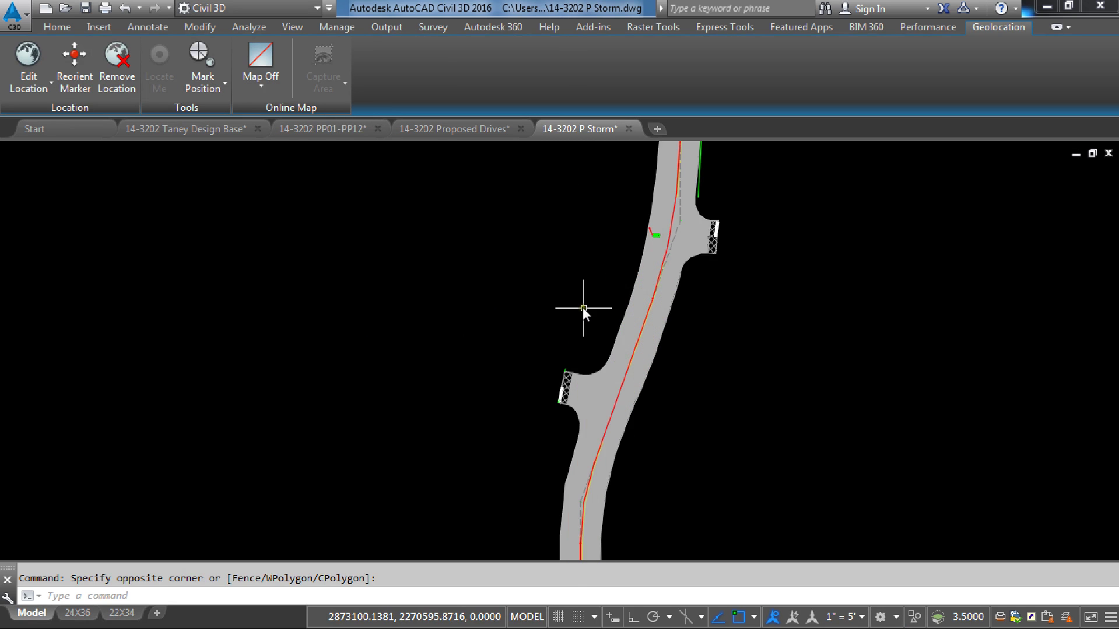
{"action": "mouse_move", "coordinate": [534, 415]}
{"action": "middle_mouse_down"}
{"action": "mouse_move", "coordinate": [532, 432]}
{"action": "mouse_move", "coordinate": [584, 312]}
{"action": "mouse_move", "coordinate": [543, 398]}
{"action": "middle_mouse_up"}
{"action": "scroll", "coordinate": [543, 398], "scroll_direction": "down", "scroll_amount": 5}
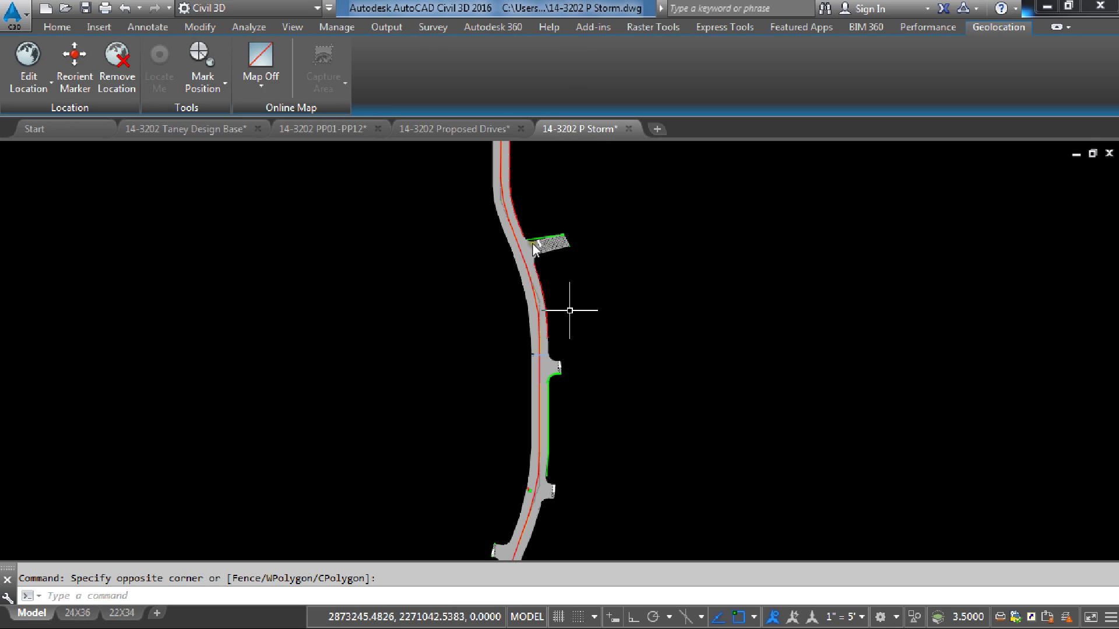
{"action": "scroll", "coordinate": [534, 248], "scroll_direction": "up", "scroll_amount": 6}
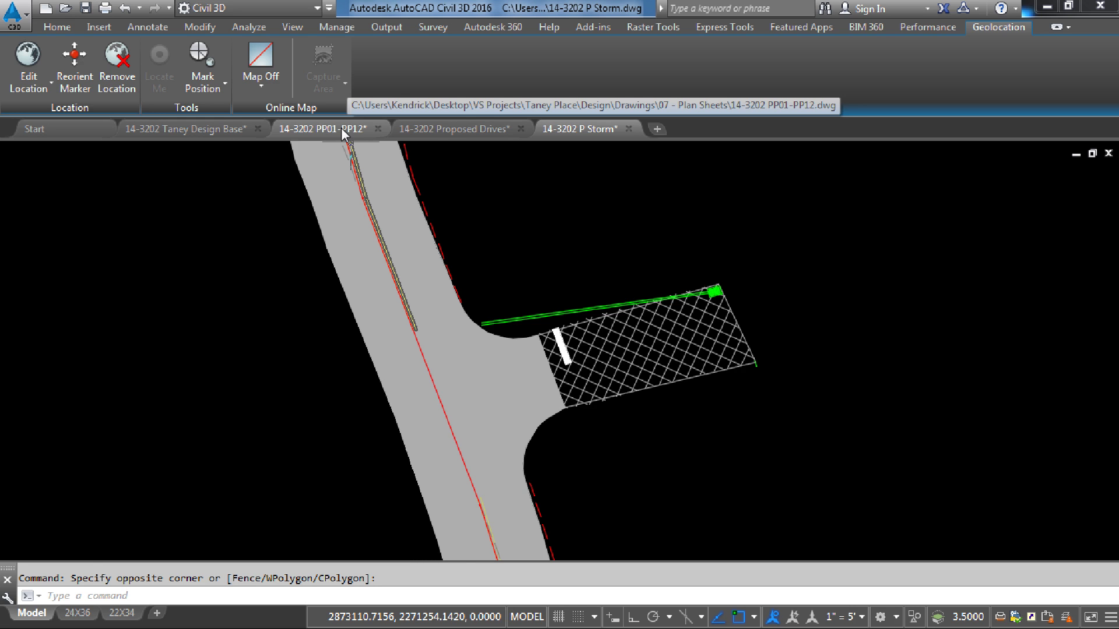
Switch to the 14-3202 PP01-PP12 drawing, then bring the Civil 3D Workflow document up in Word
{"action": "left_click", "coordinate": [343, 134]}
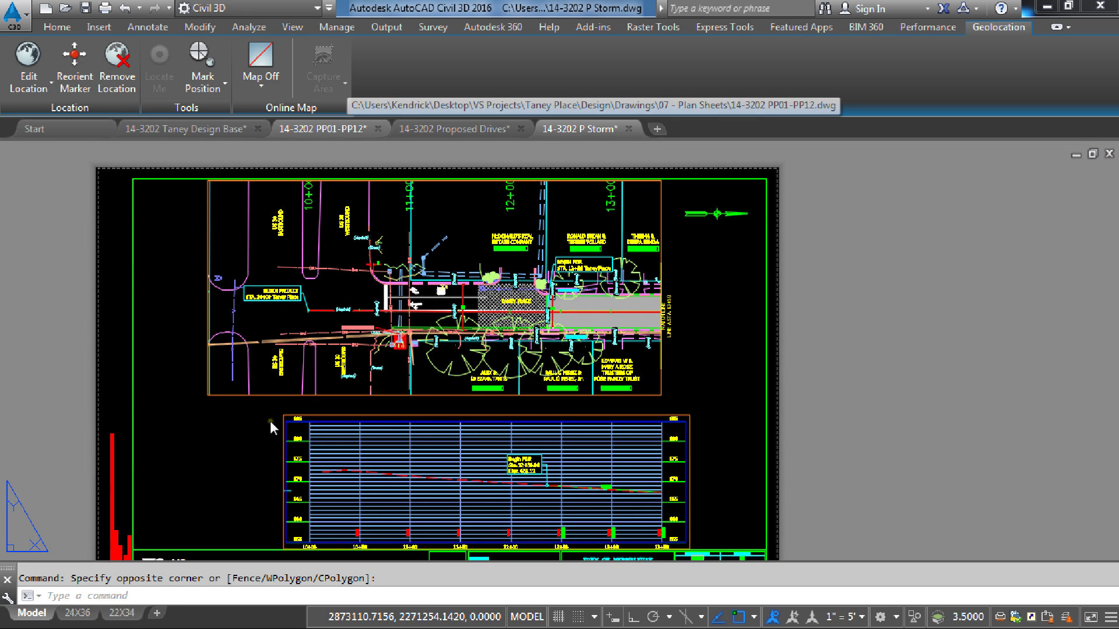
{"action": "mouse_move", "coordinate": [326, 621]}
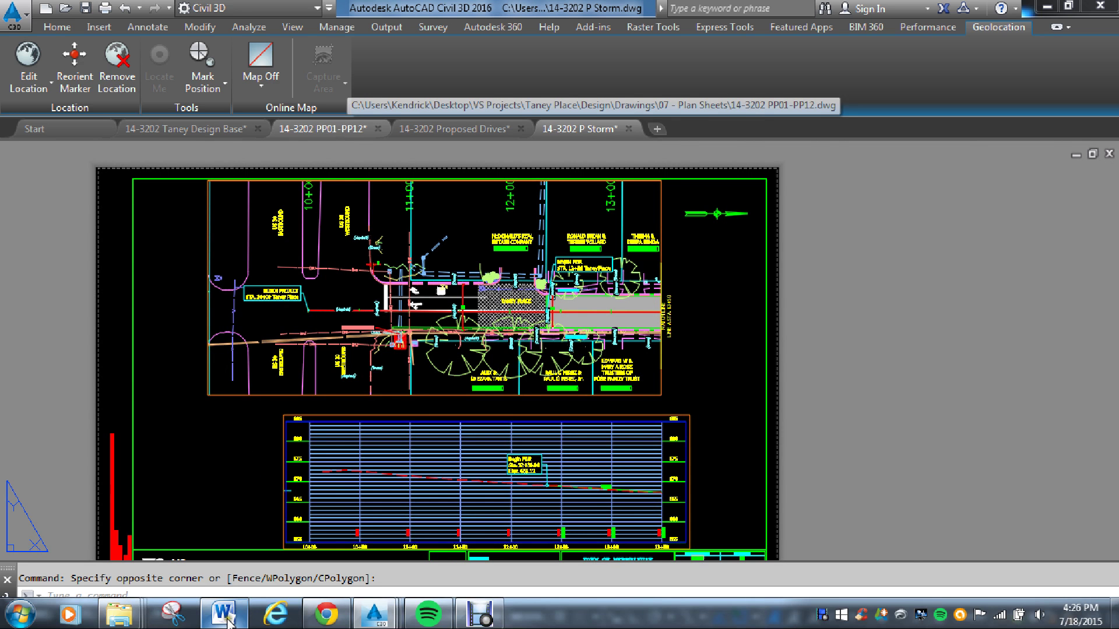
{"action": "left_click", "coordinate": [226, 620]}
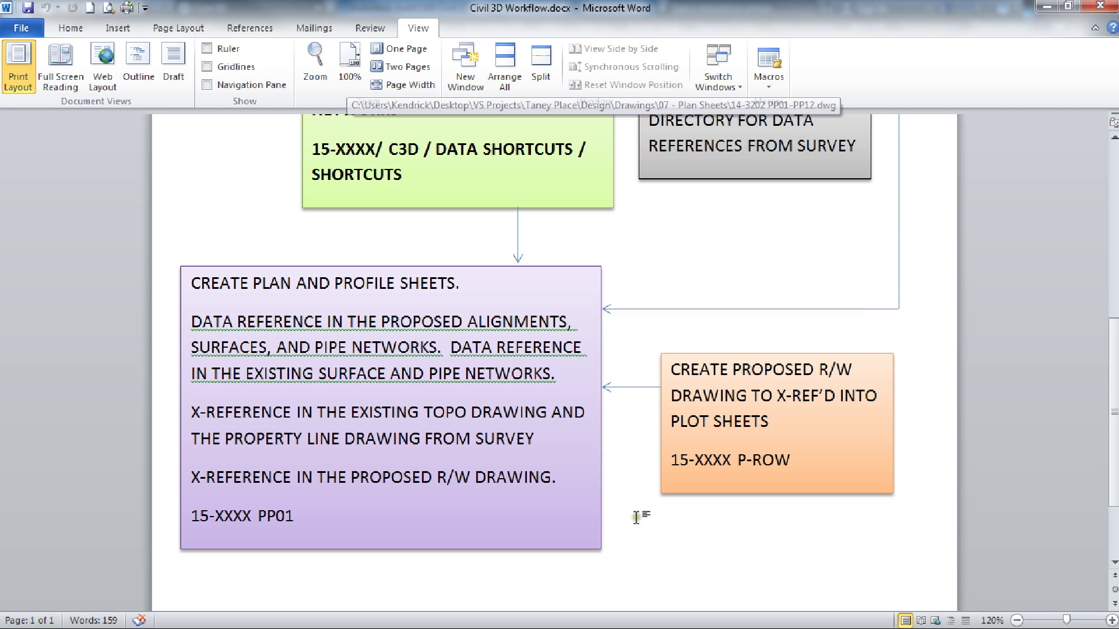
Scroll through the workflow flowchart from the base drawings down to the plan and profile sheets box
{"action": "scroll", "coordinate": [637, 516], "scroll_direction": "up", "scroll_amount": 15}
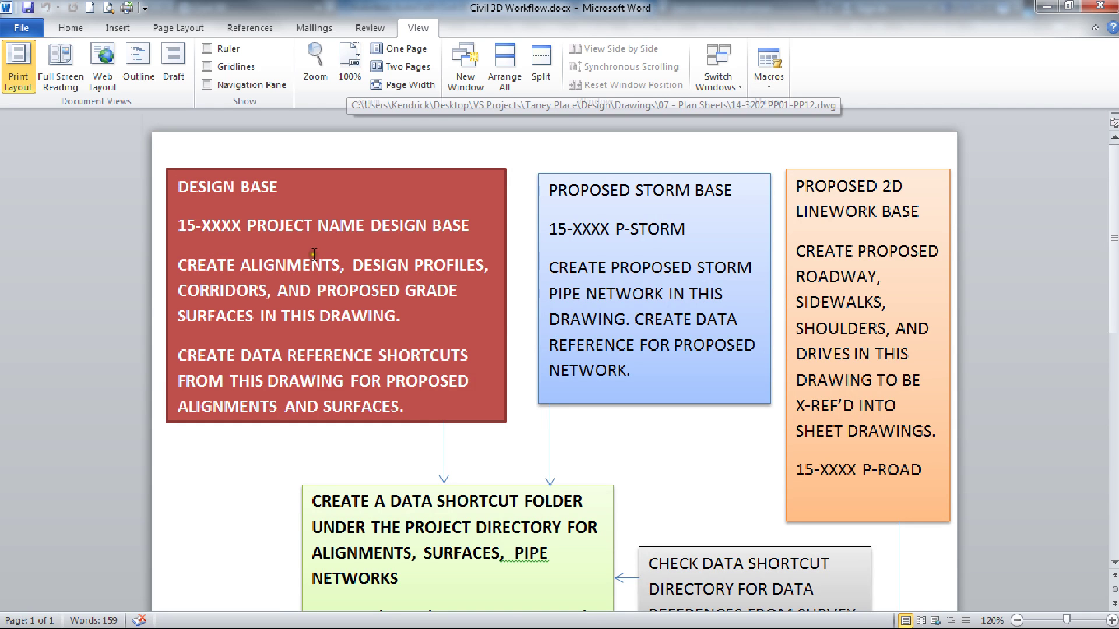
{"action": "scroll", "coordinate": [487, 449], "scroll_direction": "down", "scroll_amount": 2}
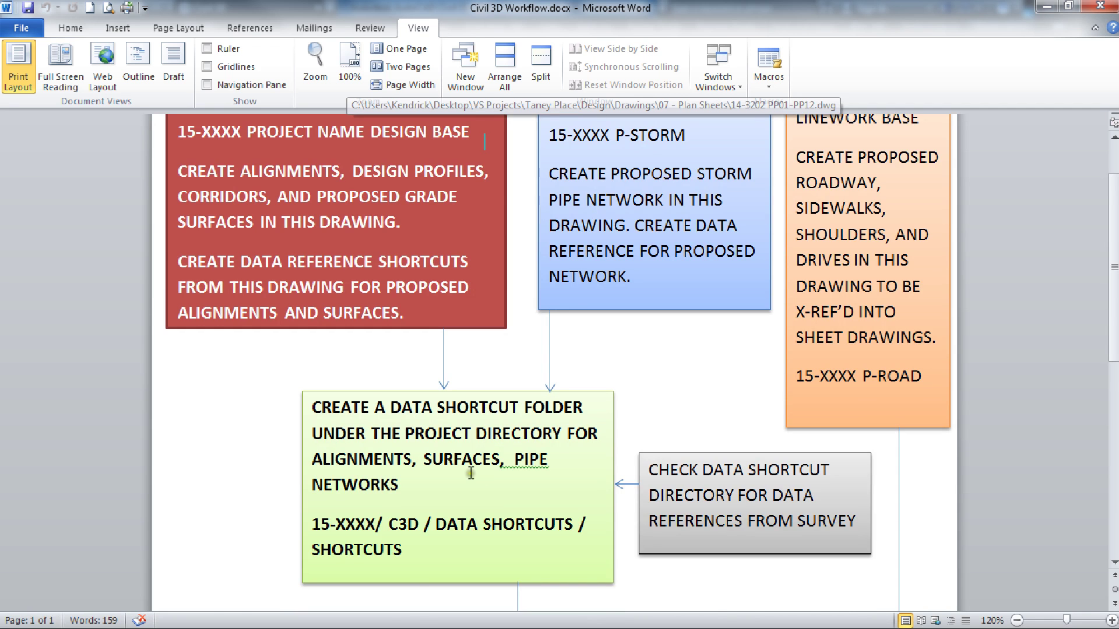
{"action": "scroll", "coordinate": [470, 473], "scroll_direction": "down", "scroll_amount": 3}
{"action": "scroll", "coordinate": [436, 383], "scroll_direction": "down", "scroll_amount": 2}
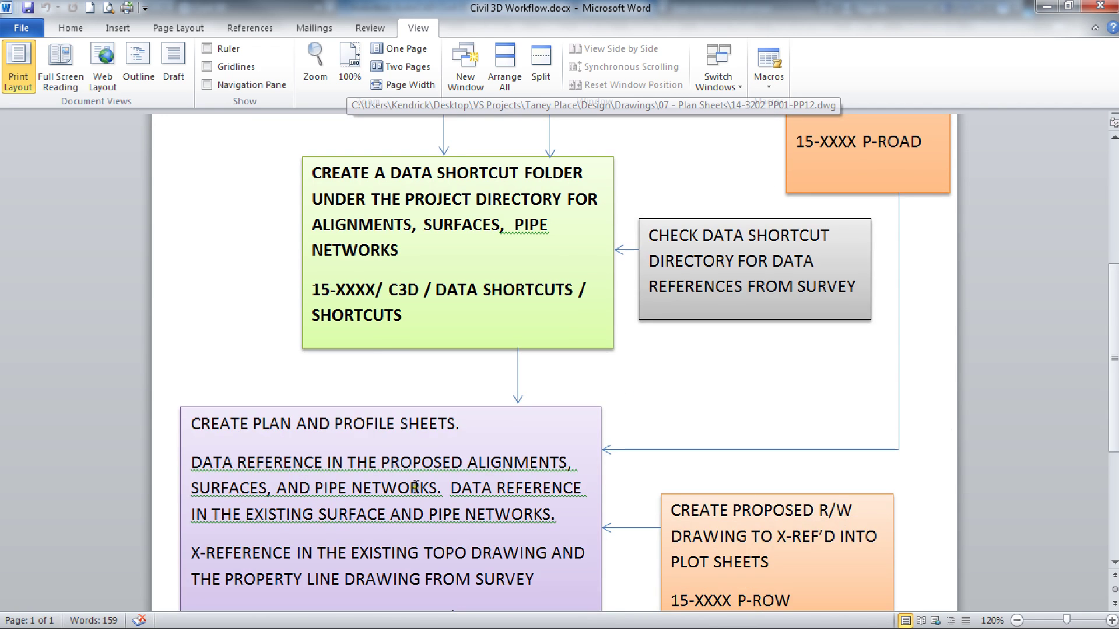
{"action": "scroll", "coordinate": [342, 420], "scroll_direction": "up", "scroll_amount": 3}
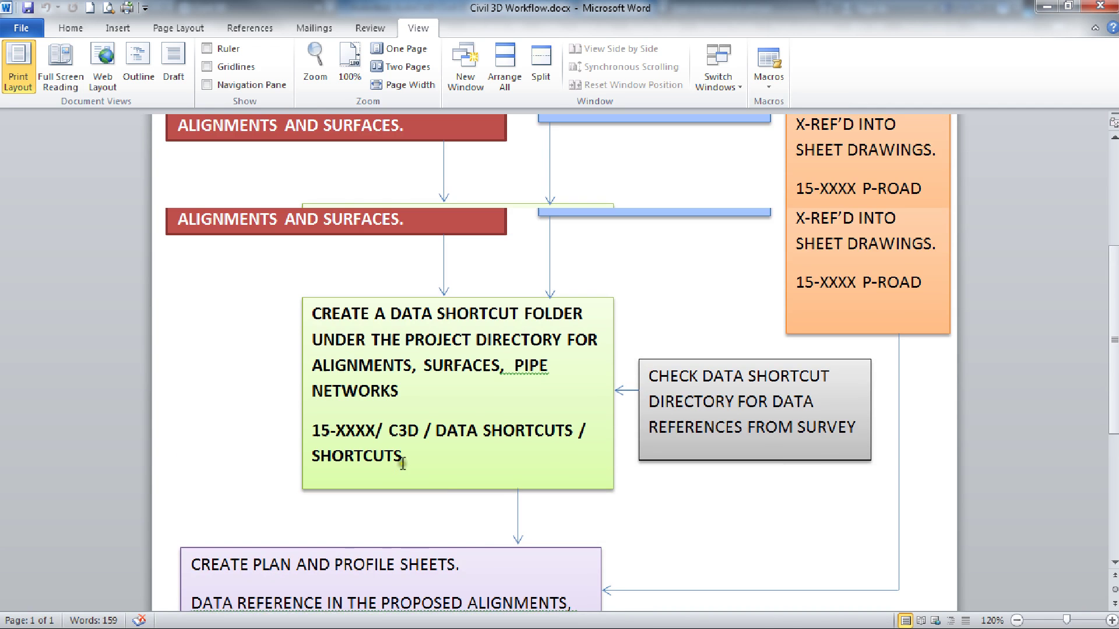
{"action": "scroll", "coordinate": [641, 275], "scroll_direction": "up", "scroll_amount": 4}
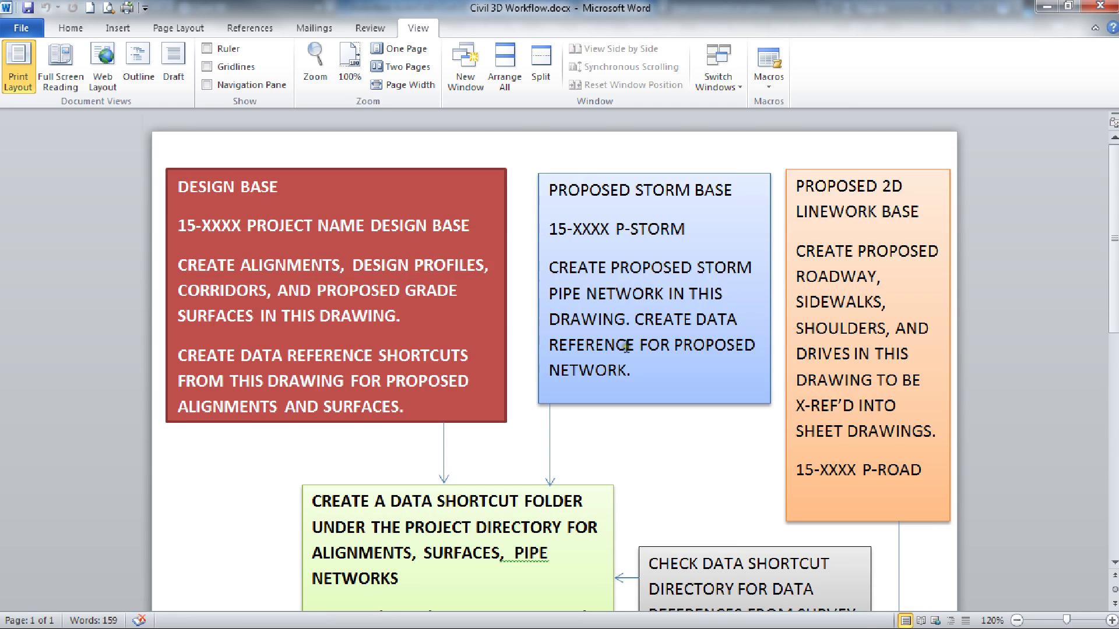
{"action": "scroll", "coordinate": [627, 310], "scroll_direction": "down", "scroll_amount": 1}
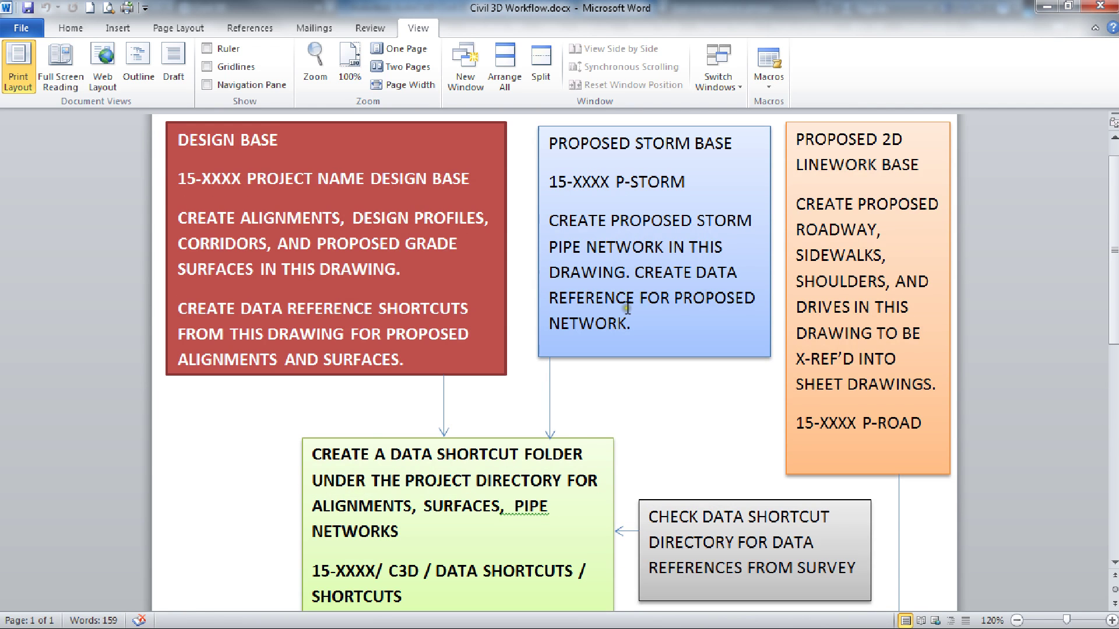
{"action": "scroll", "coordinate": [443, 503], "scroll_direction": "down", "scroll_amount": 3}
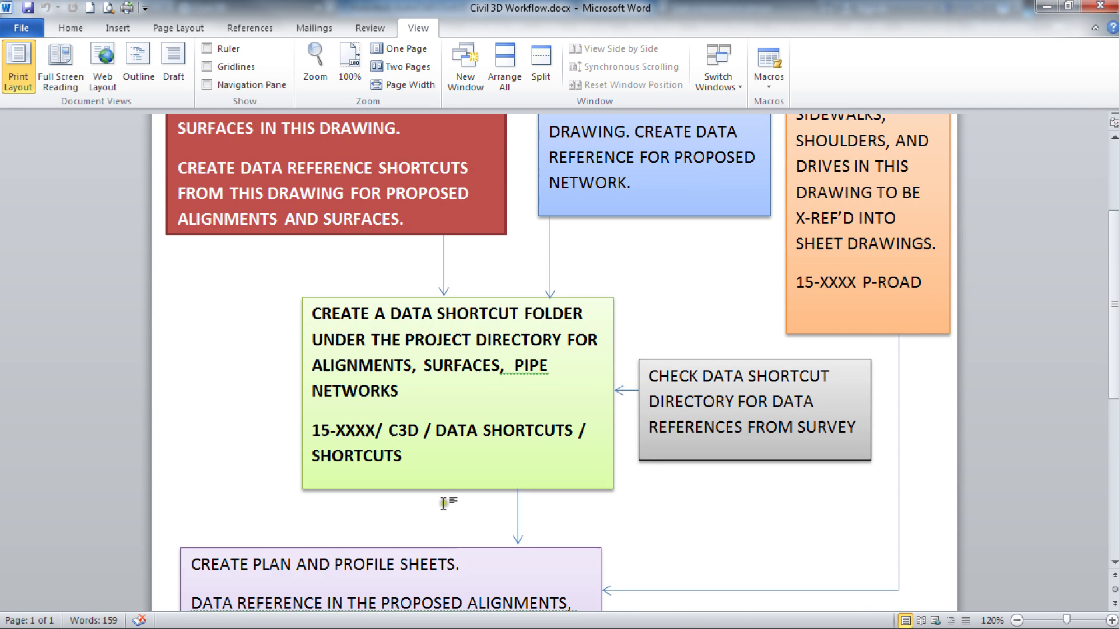
{"action": "scroll", "coordinate": [442, 504], "scroll_direction": "down", "scroll_amount": 3}
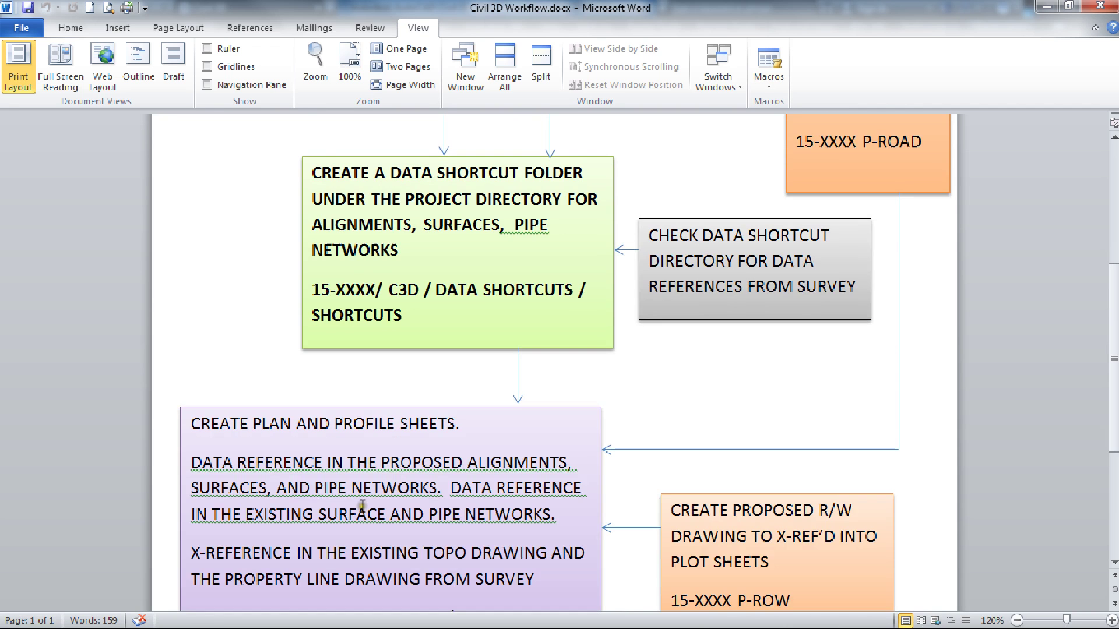
Scroll back up to the design base, proposed storm and 2D linework boxes at the top
{"action": "scroll", "coordinate": [500, 469], "scroll_direction": "up", "scroll_amount": 2}
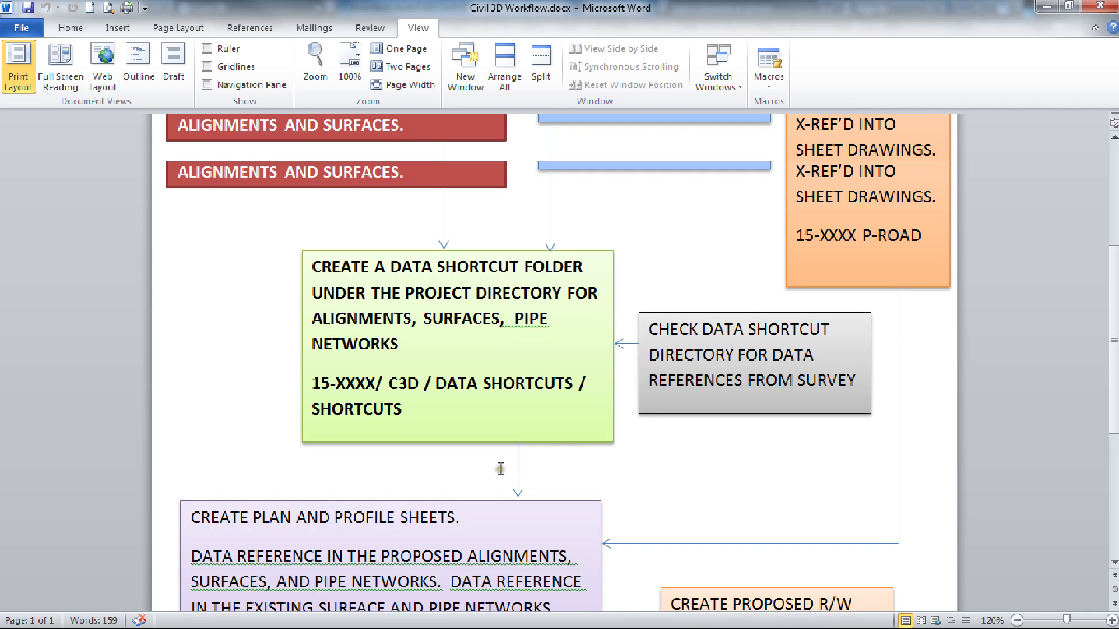
{"action": "scroll", "coordinate": [500, 469], "scroll_direction": "up", "scroll_amount": 5}
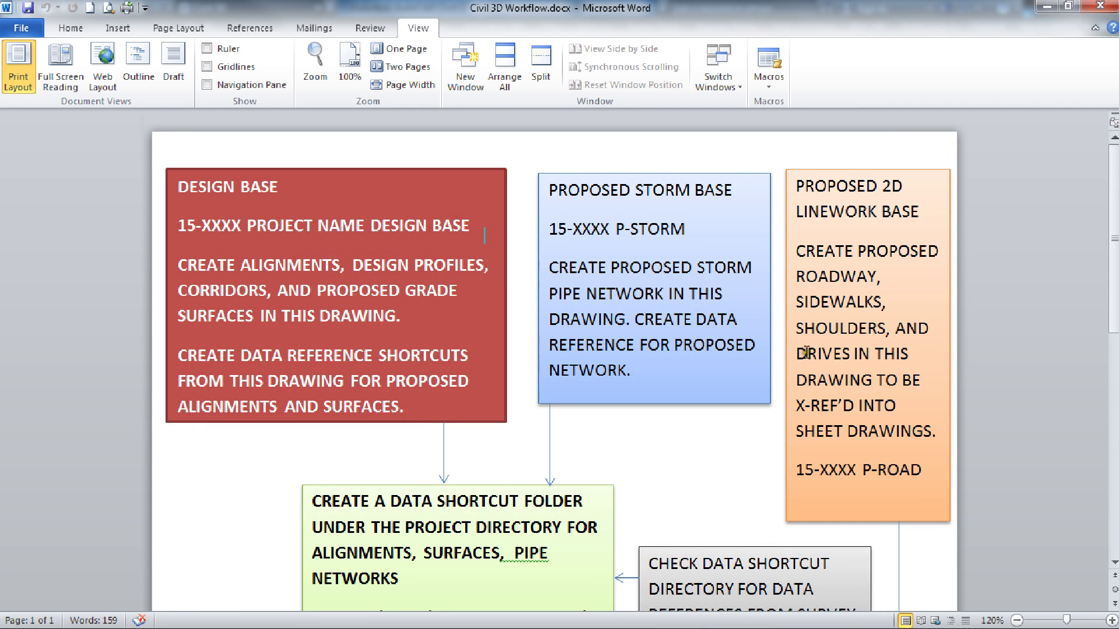
{"action": "scroll", "coordinate": [806, 352], "scroll_direction": "down", "scroll_amount": 1}
{"action": "scroll", "coordinate": [807, 353], "scroll_direction": "down", "scroll_amount": 5}
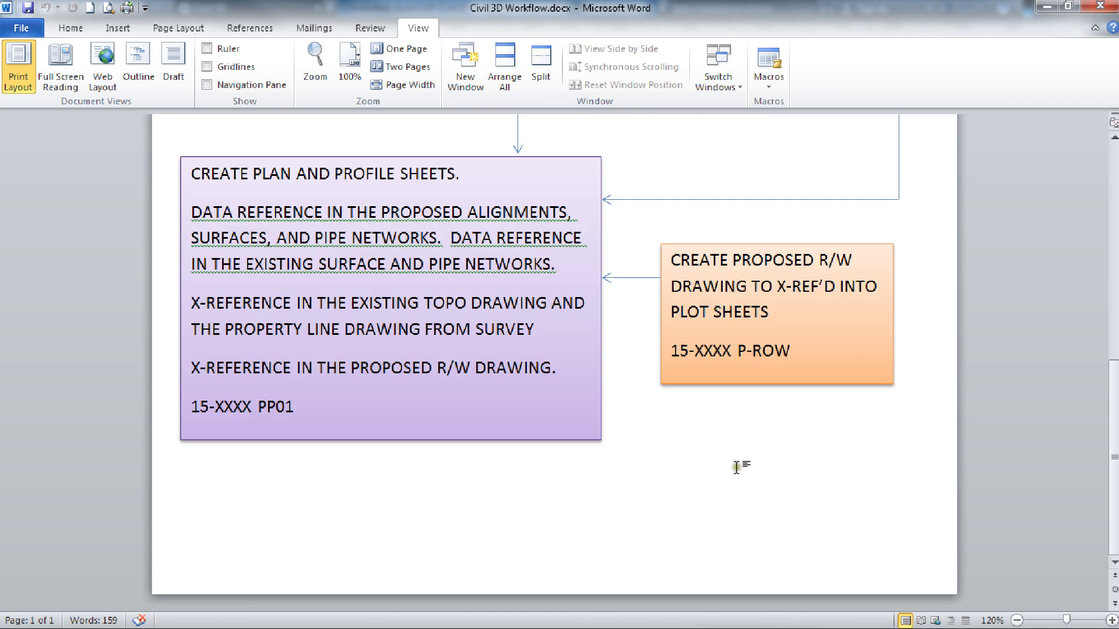
{"action": "scroll", "coordinate": [728, 323], "scroll_direction": "up", "scroll_amount": 5}
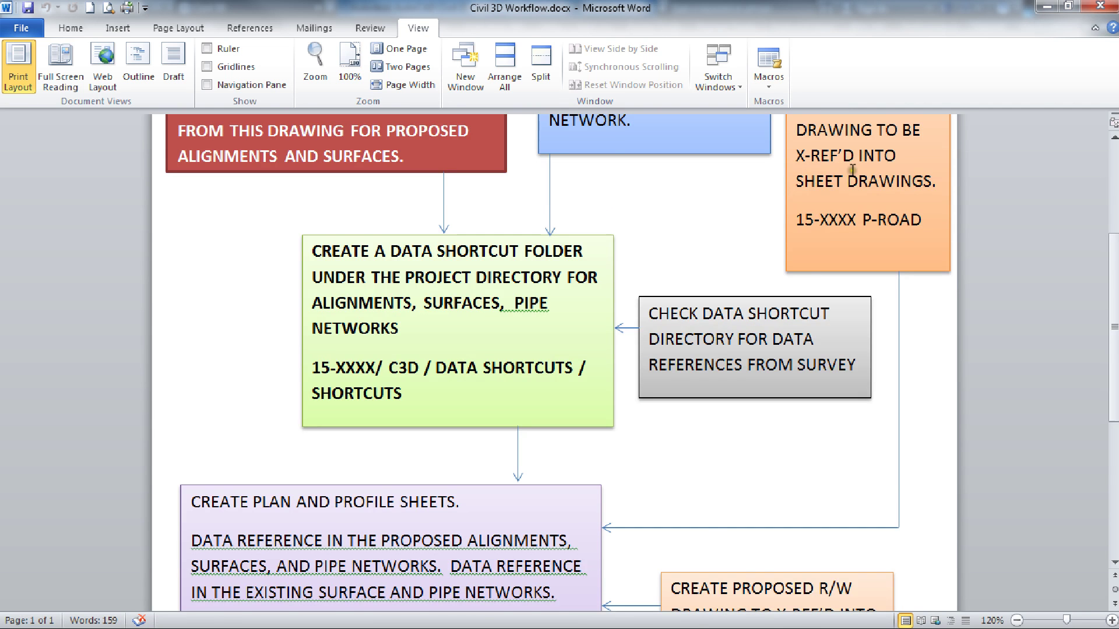
{"action": "scroll", "coordinate": [840, 311], "scroll_direction": "down", "scroll_amount": 2}
{"action": "scroll", "coordinate": [840, 311], "scroll_direction": "down", "scroll_amount": 2}
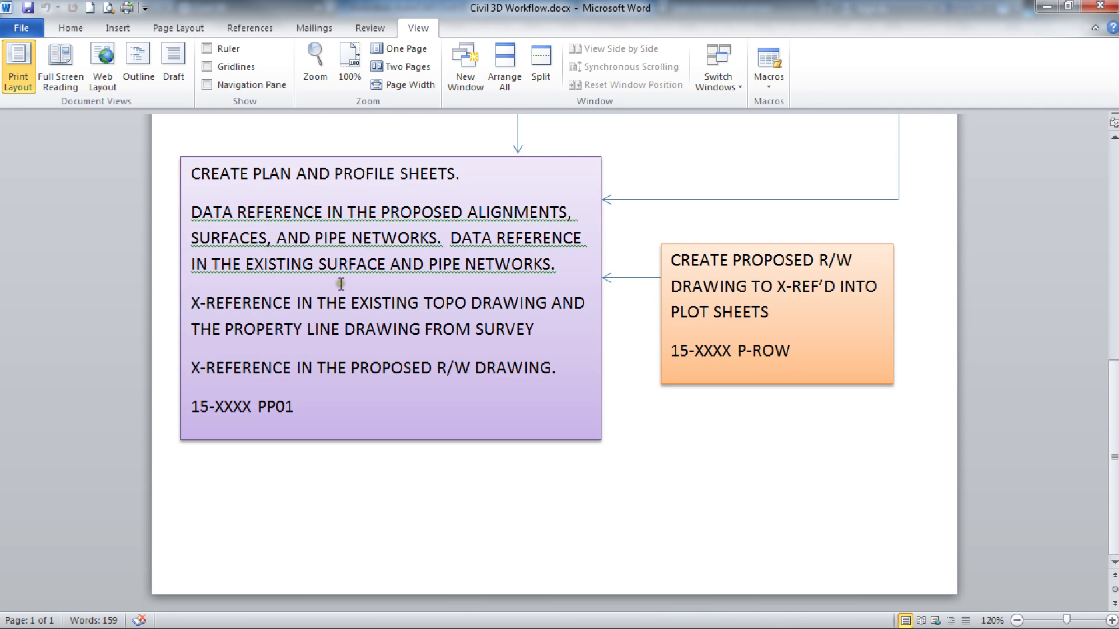
{"action": "scroll", "coordinate": [341, 283], "scroll_direction": "up", "scroll_amount": 3}
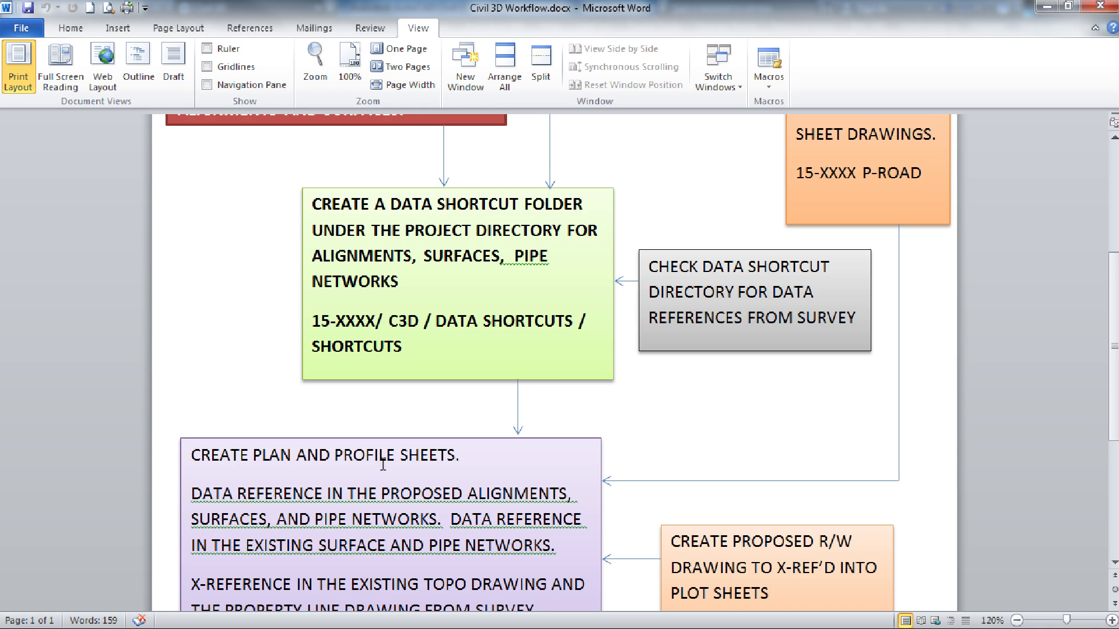
{"action": "scroll", "coordinate": [382, 465], "scroll_direction": "up", "scroll_amount": 5}
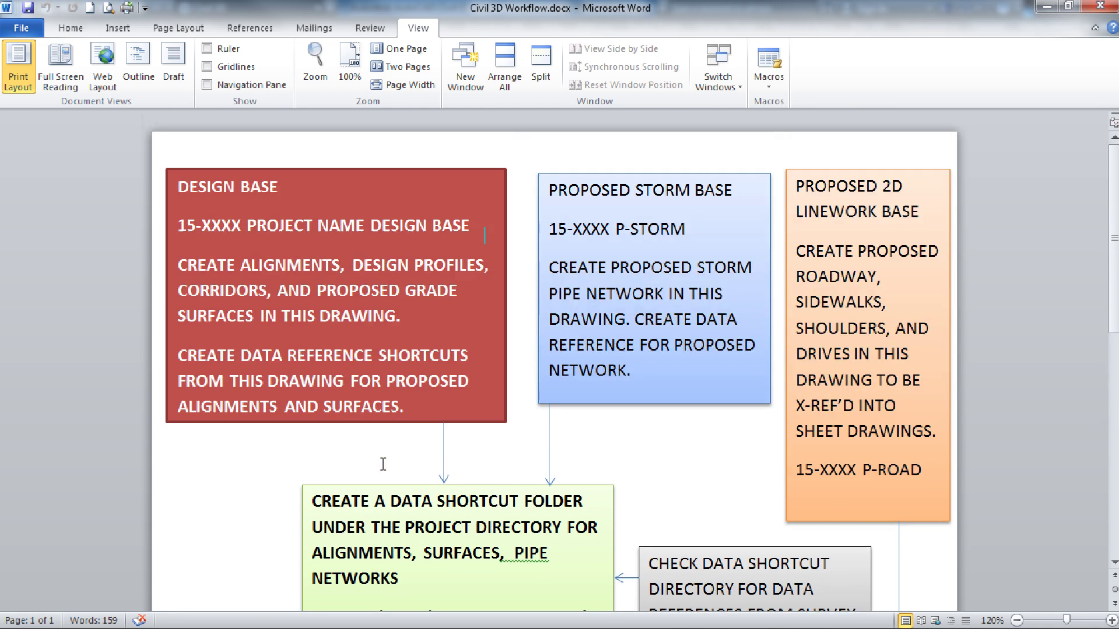